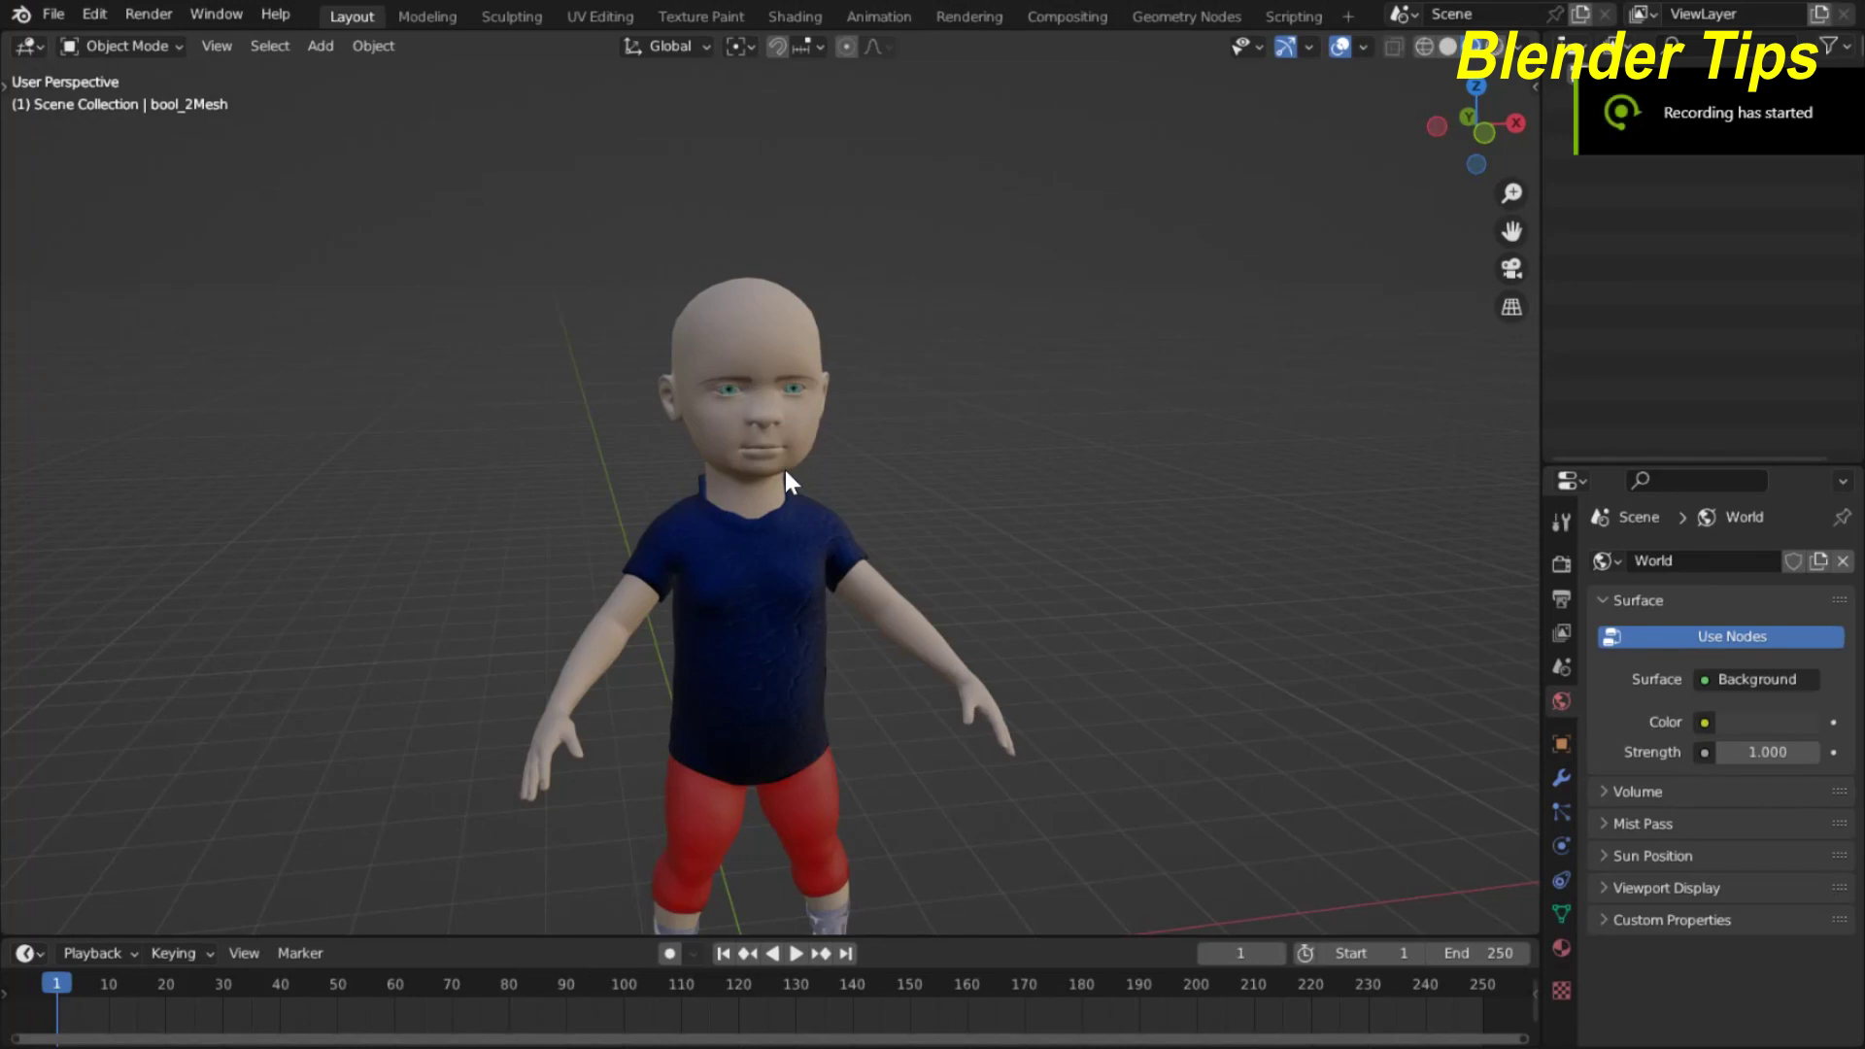
Zoom in and out around the child character to inspect the model up close.
{"action": "scroll", "coordinate": [785, 470], "scroll_direction": "up", "scroll_amount": 6}
{"action": "scroll", "coordinate": [785, 470], "scroll_direction": "down", "scroll_amount": 3}
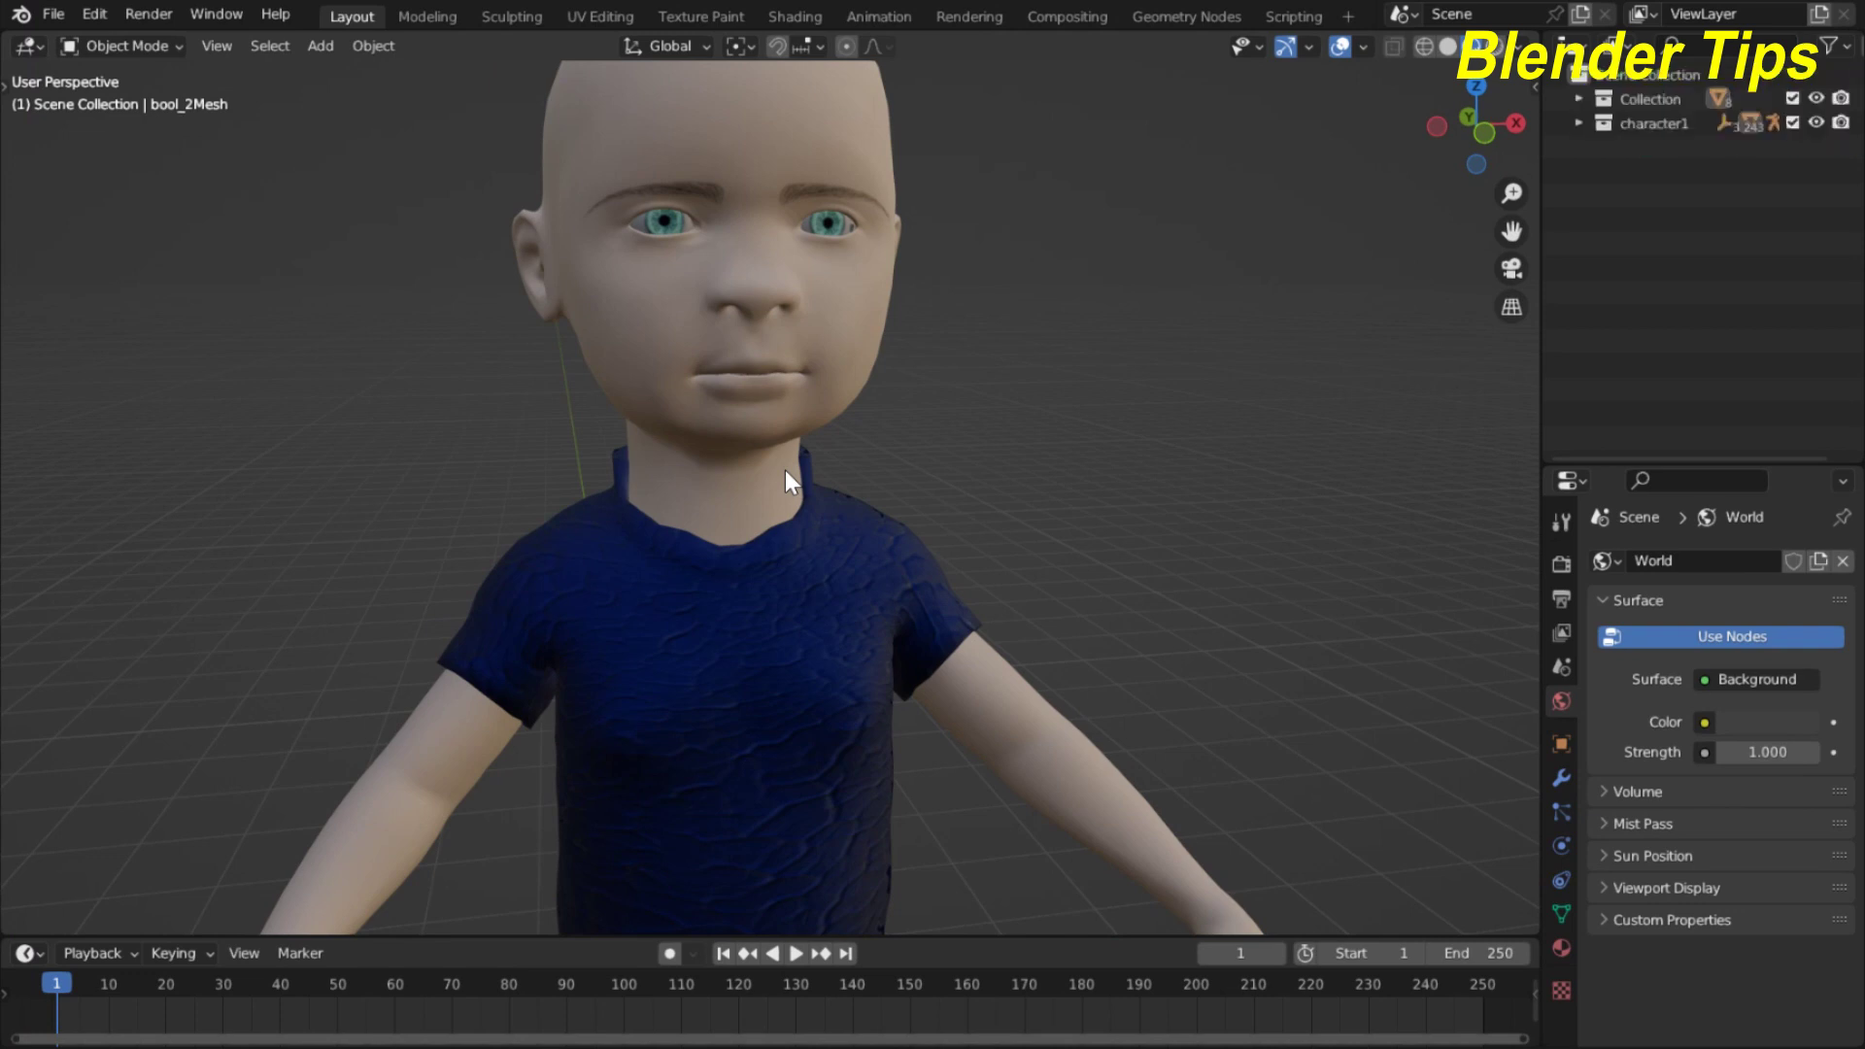
{"action": "scroll", "coordinate": [785, 471], "scroll_direction": "up", "scroll_amount": 3}
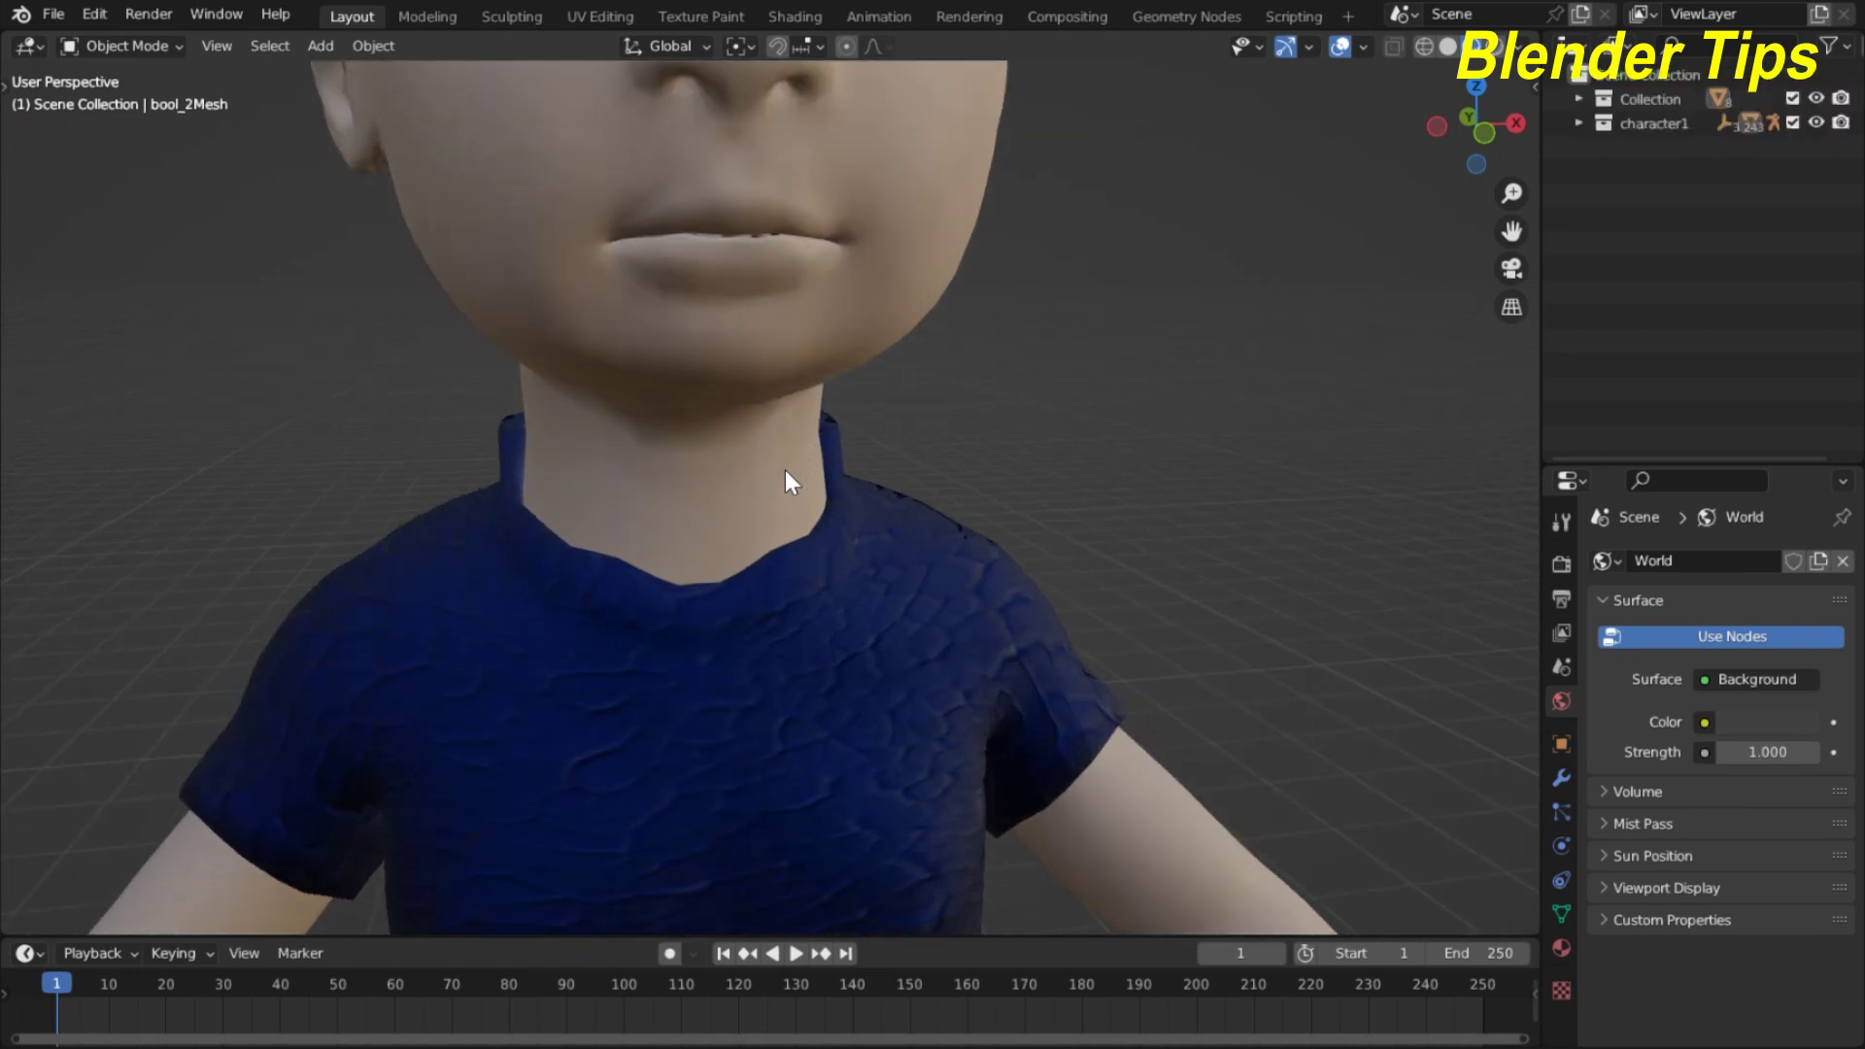
{"action": "scroll", "coordinate": [785, 471], "scroll_direction": "down", "scroll_amount": 5}
{"action": "scroll", "coordinate": [785, 470], "scroll_direction": "down", "scroll_amount": 2}
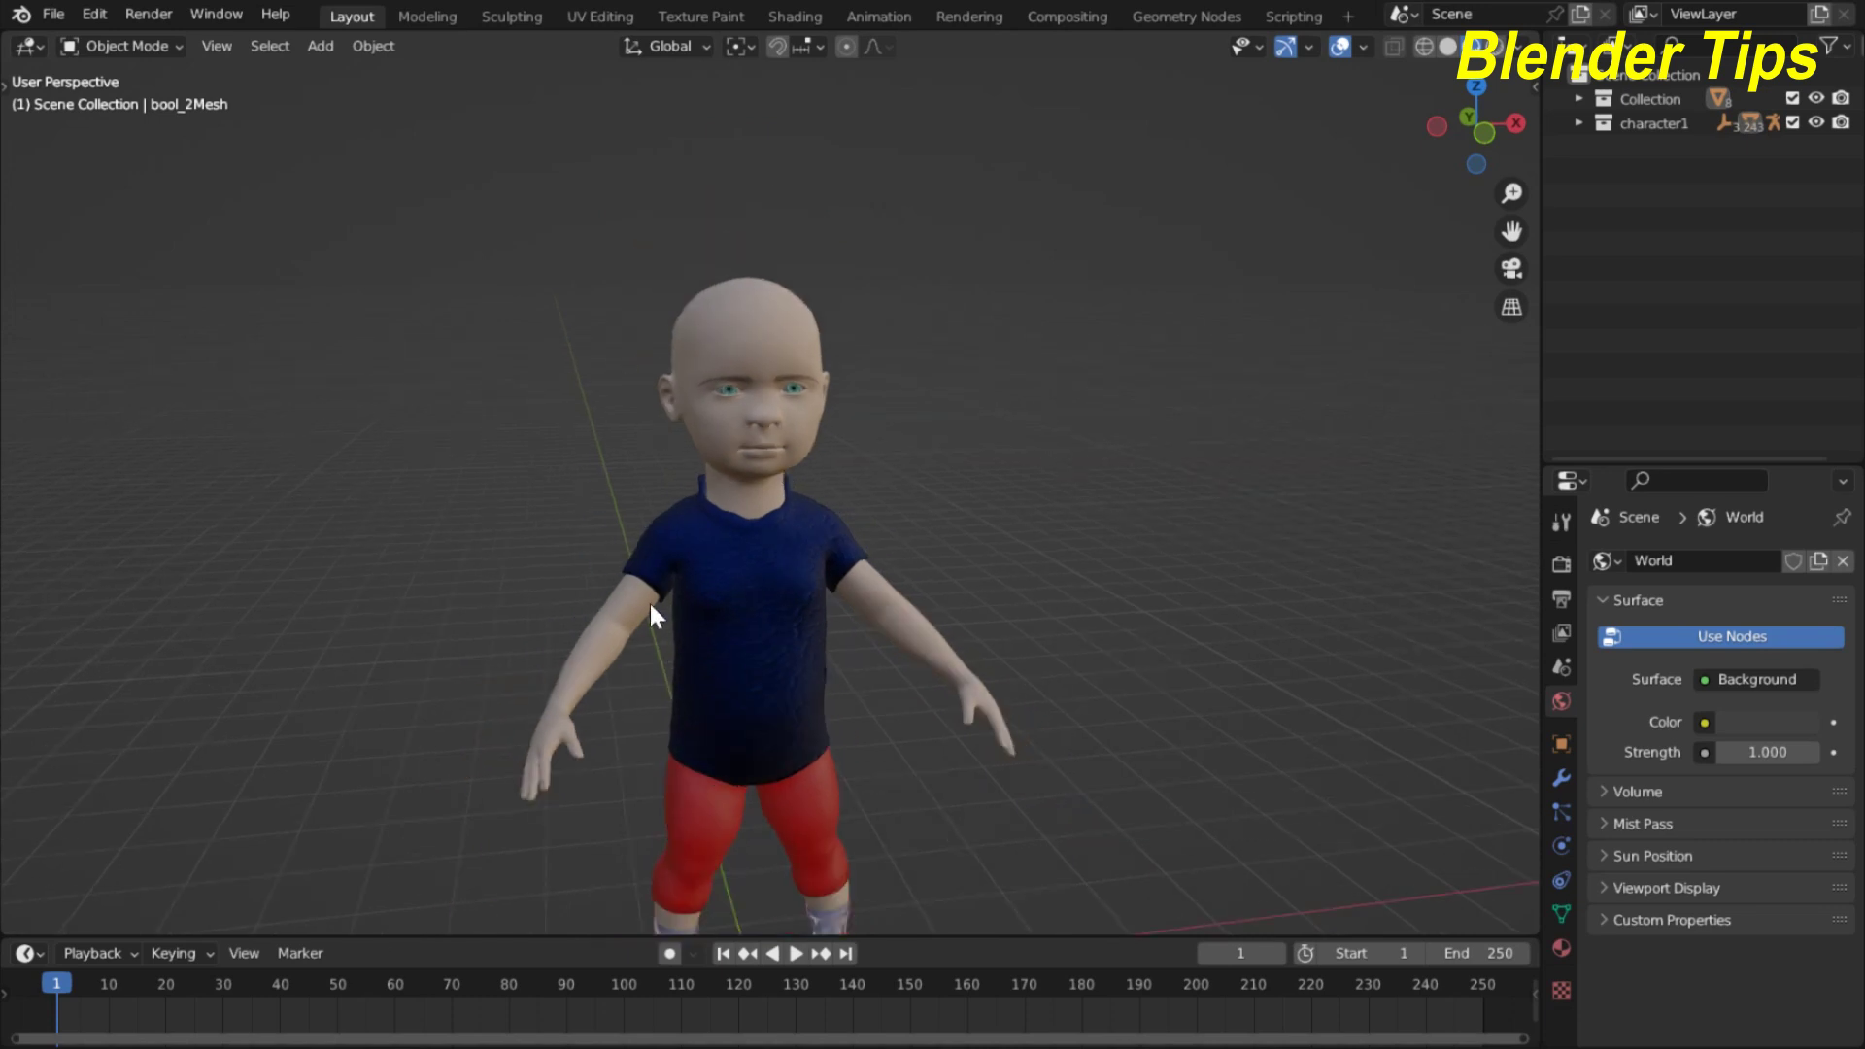
{"action": "scroll", "coordinate": [650, 604], "scroll_direction": "up", "scroll_amount": 7}
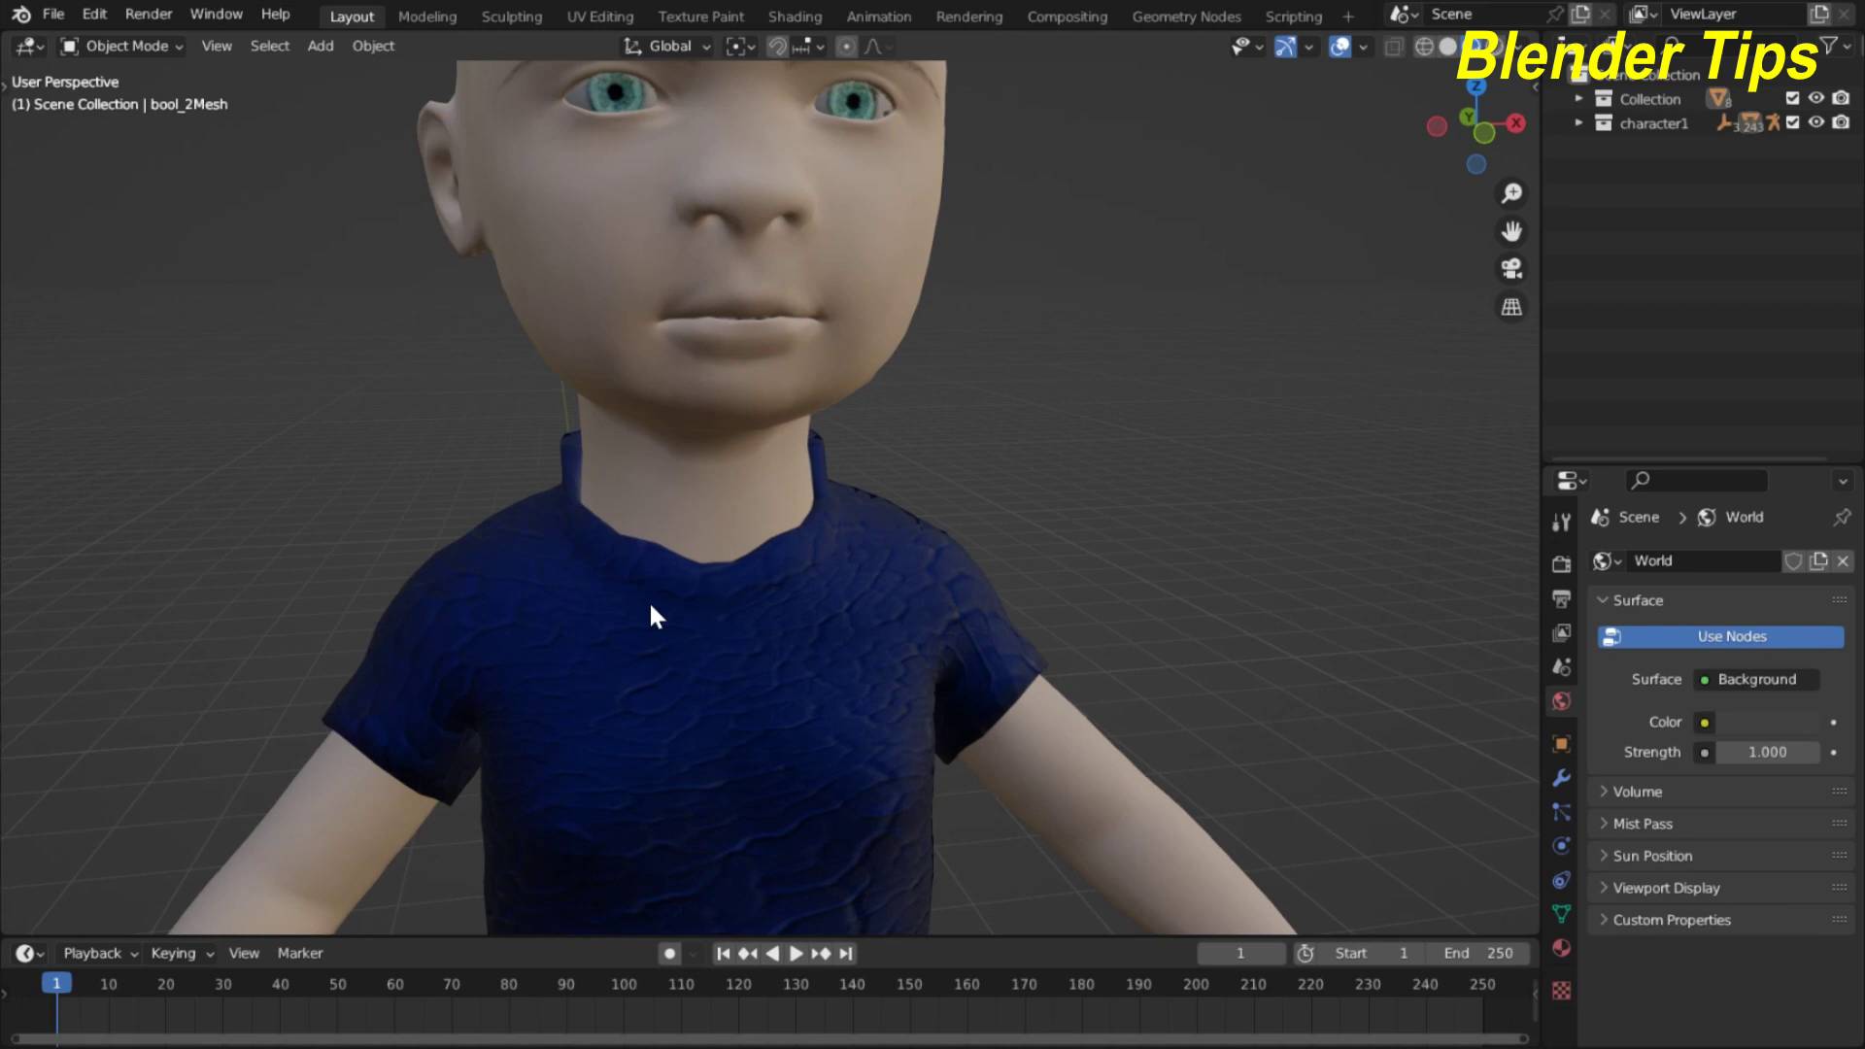
{"action": "scroll", "coordinate": [651, 606], "scroll_direction": "down", "scroll_amount": 6}
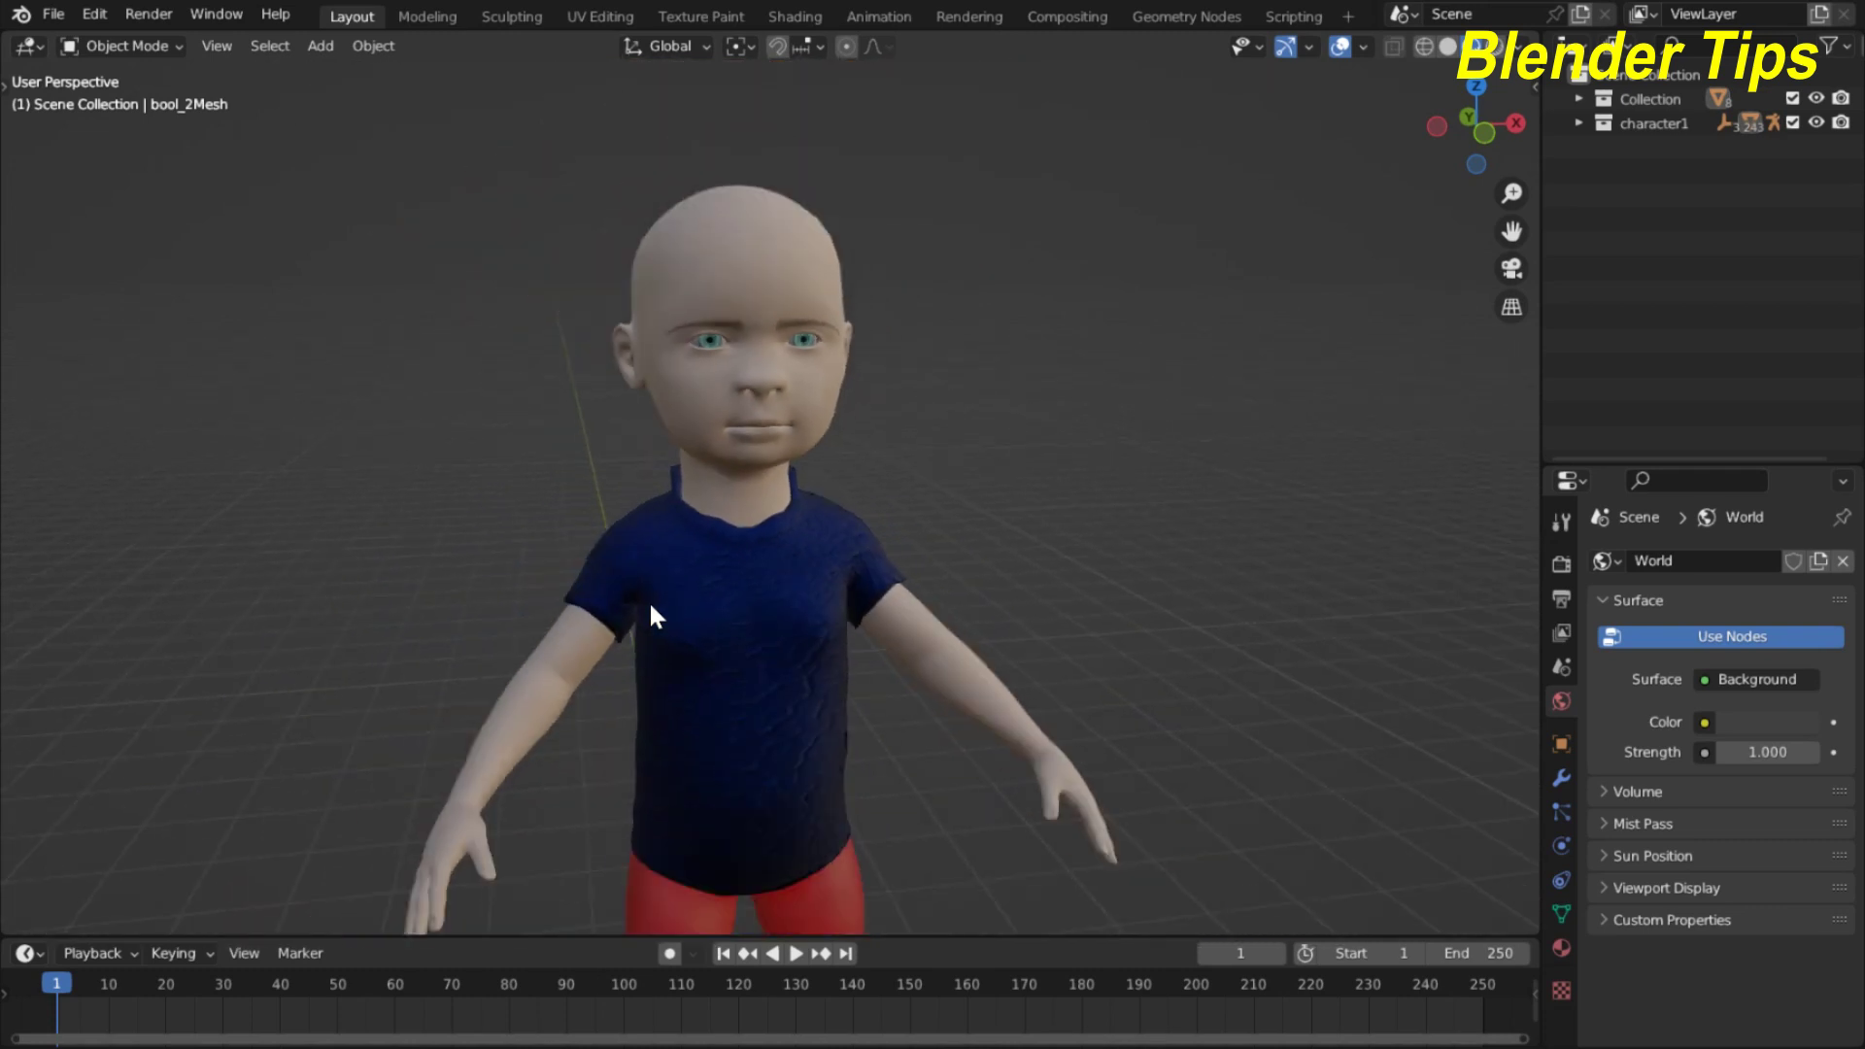
{"action": "scroll", "coordinate": [778, 581], "scroll_direction": "up", "scroll_amount": 2}
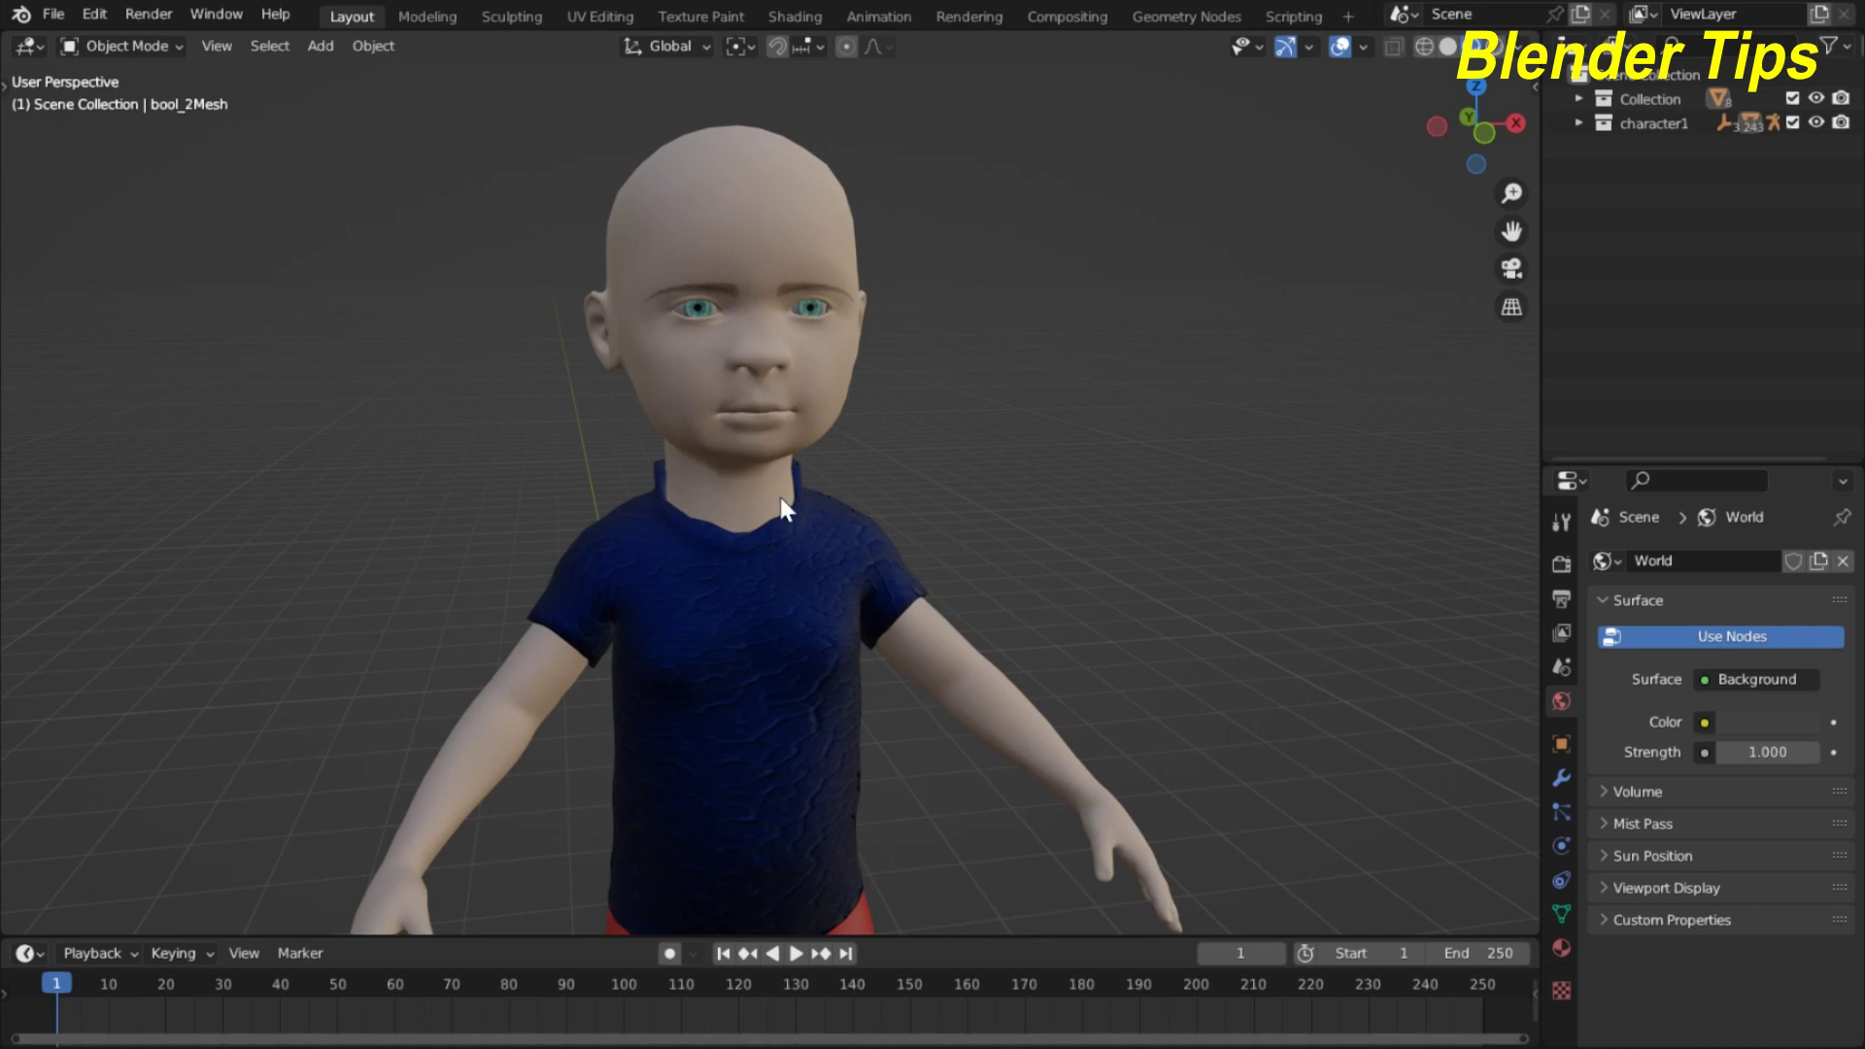
Select the child character mesh and switch to a recentred straight-on front view.
{"action": "left_click", "coordinate": [693, 398]}
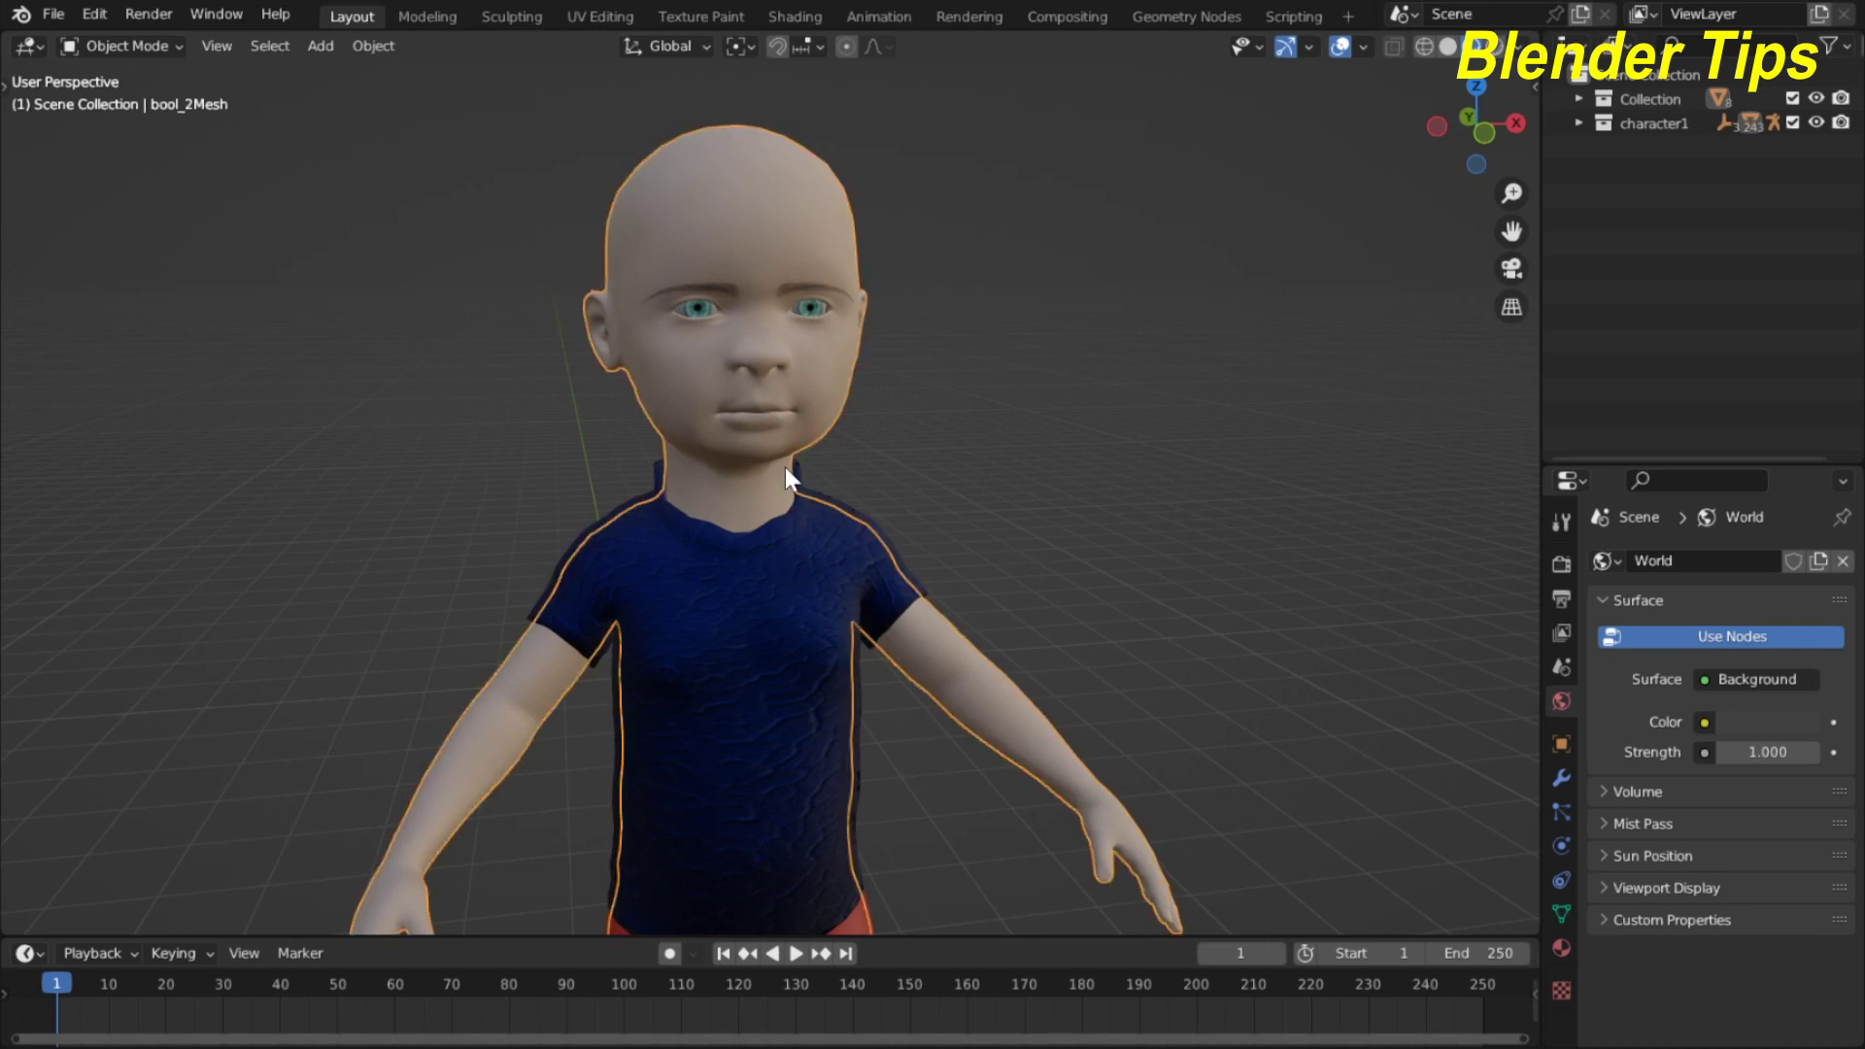
{"action": "key", "text": "KP_1"}
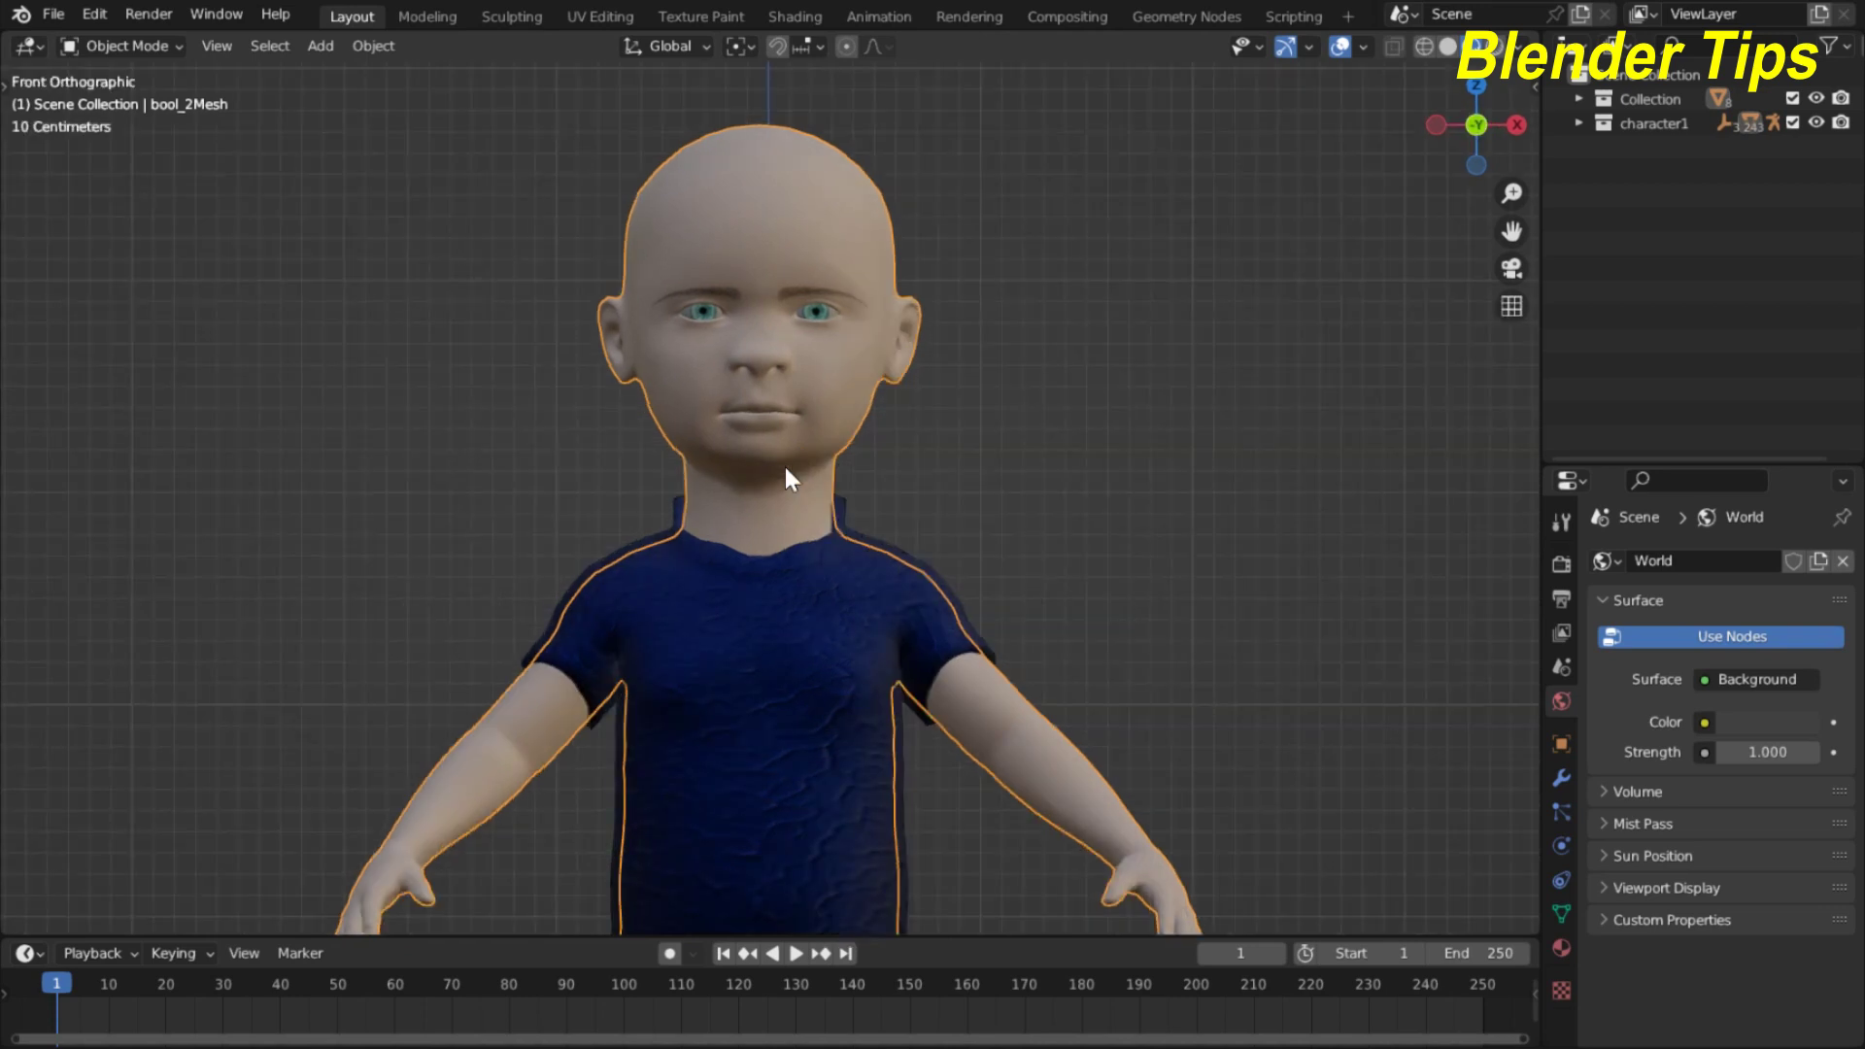
{"action": "middle_click_drag", "start_coordinate": [786, 469], "coordinate": [736, 560], "text": "shift"}
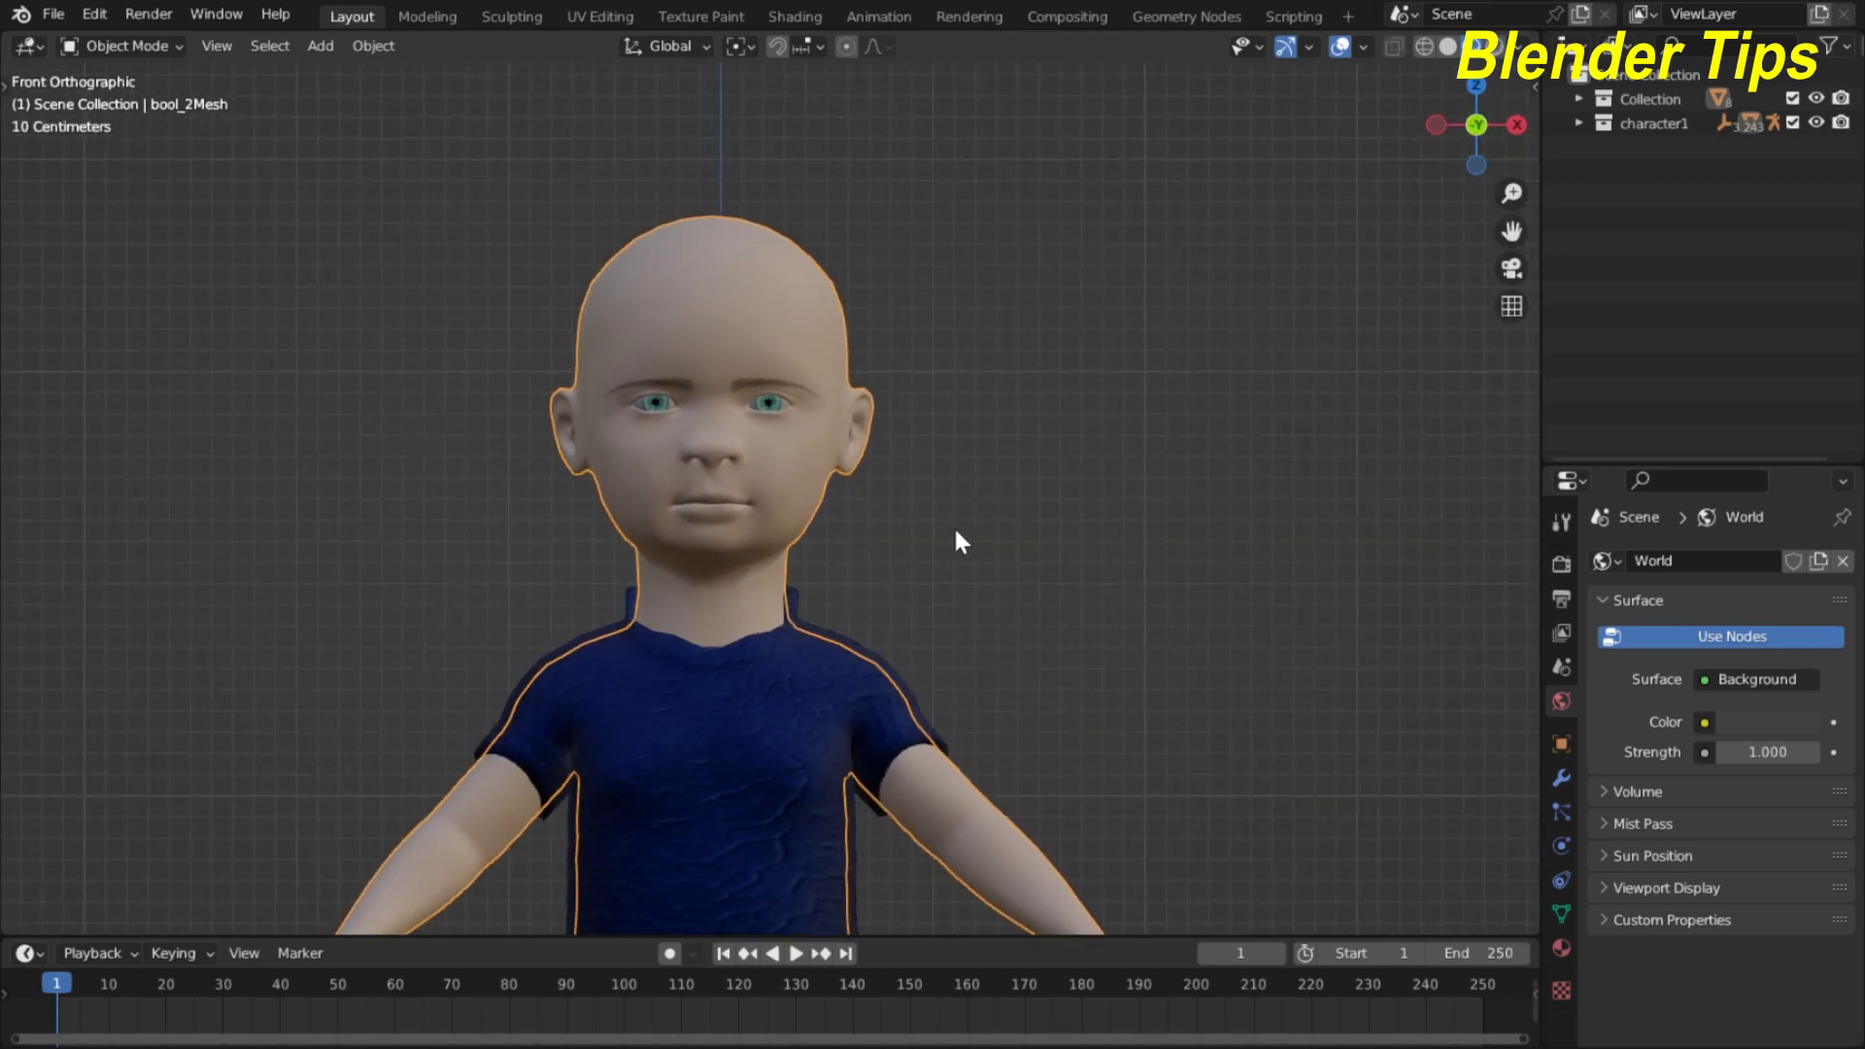
Enable Screencast Keys from the sidebar, then zoom and centre the view on the face.
{"action": "key", "text": "n"}
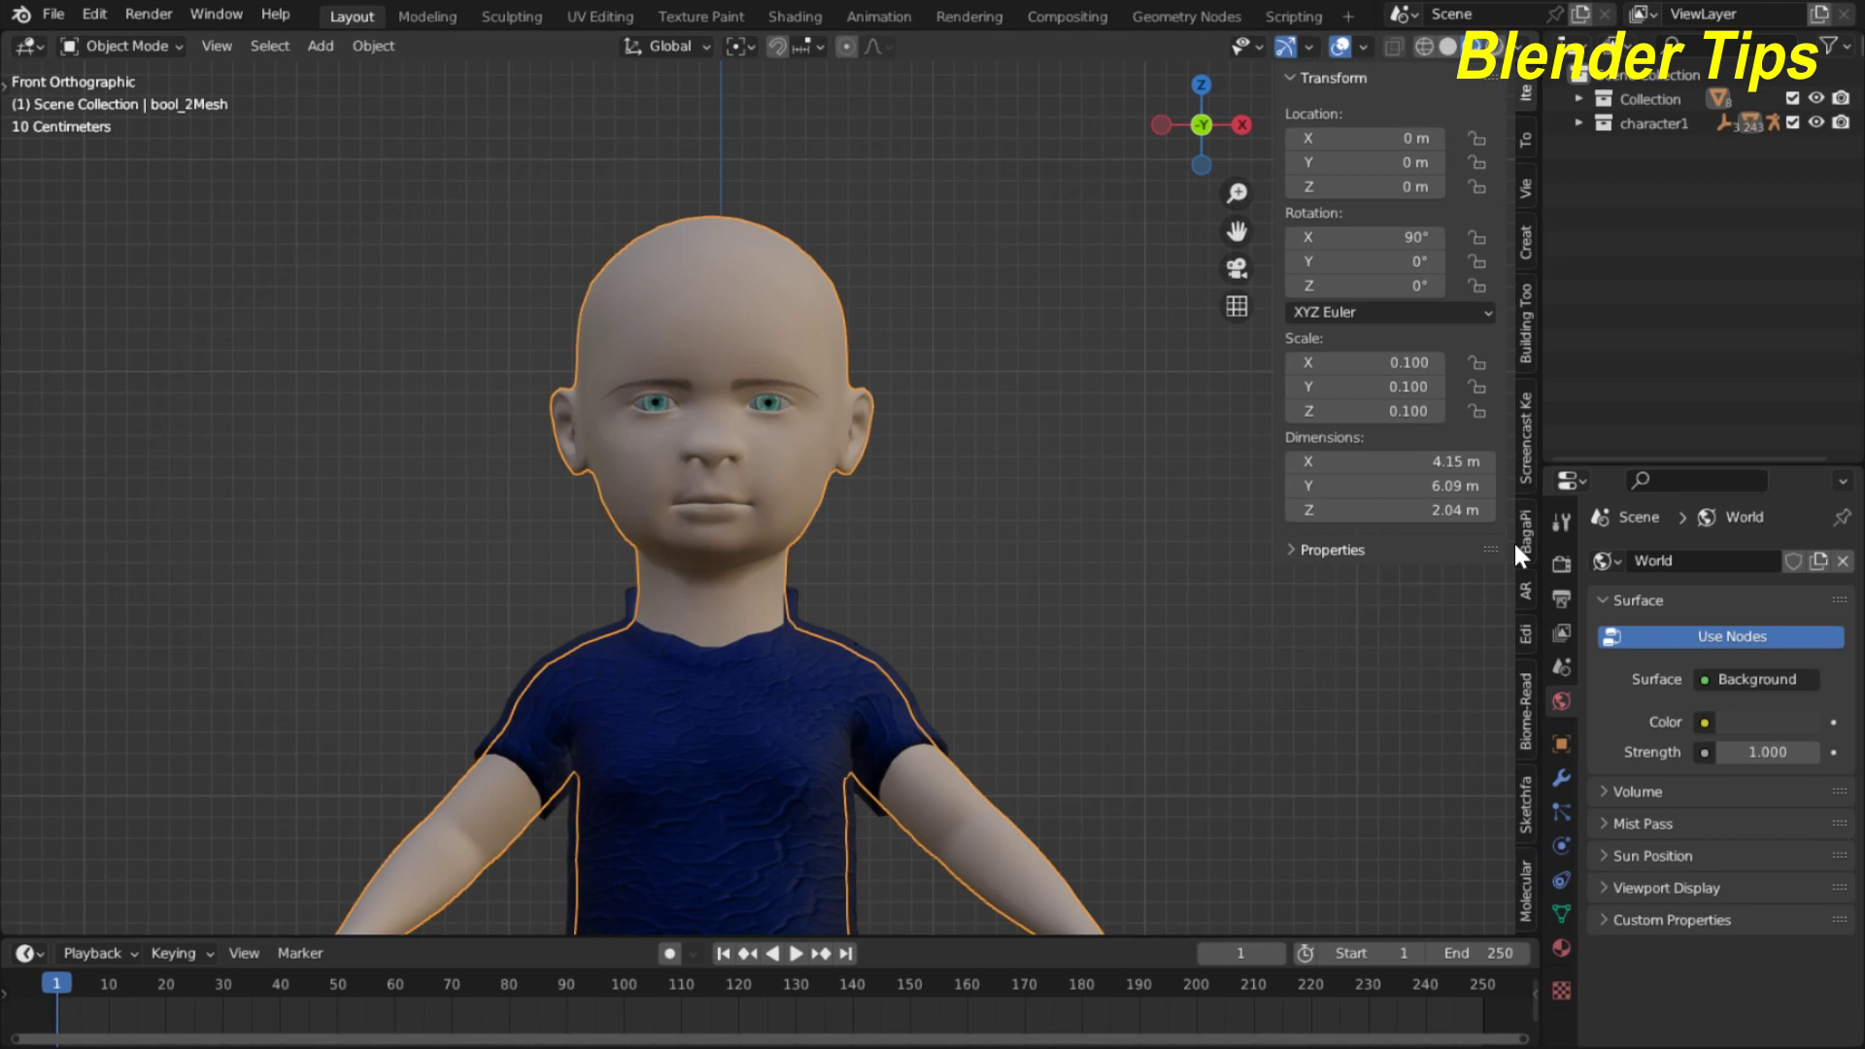
{"action": "left_click", "coordinate": [1529, 447]}
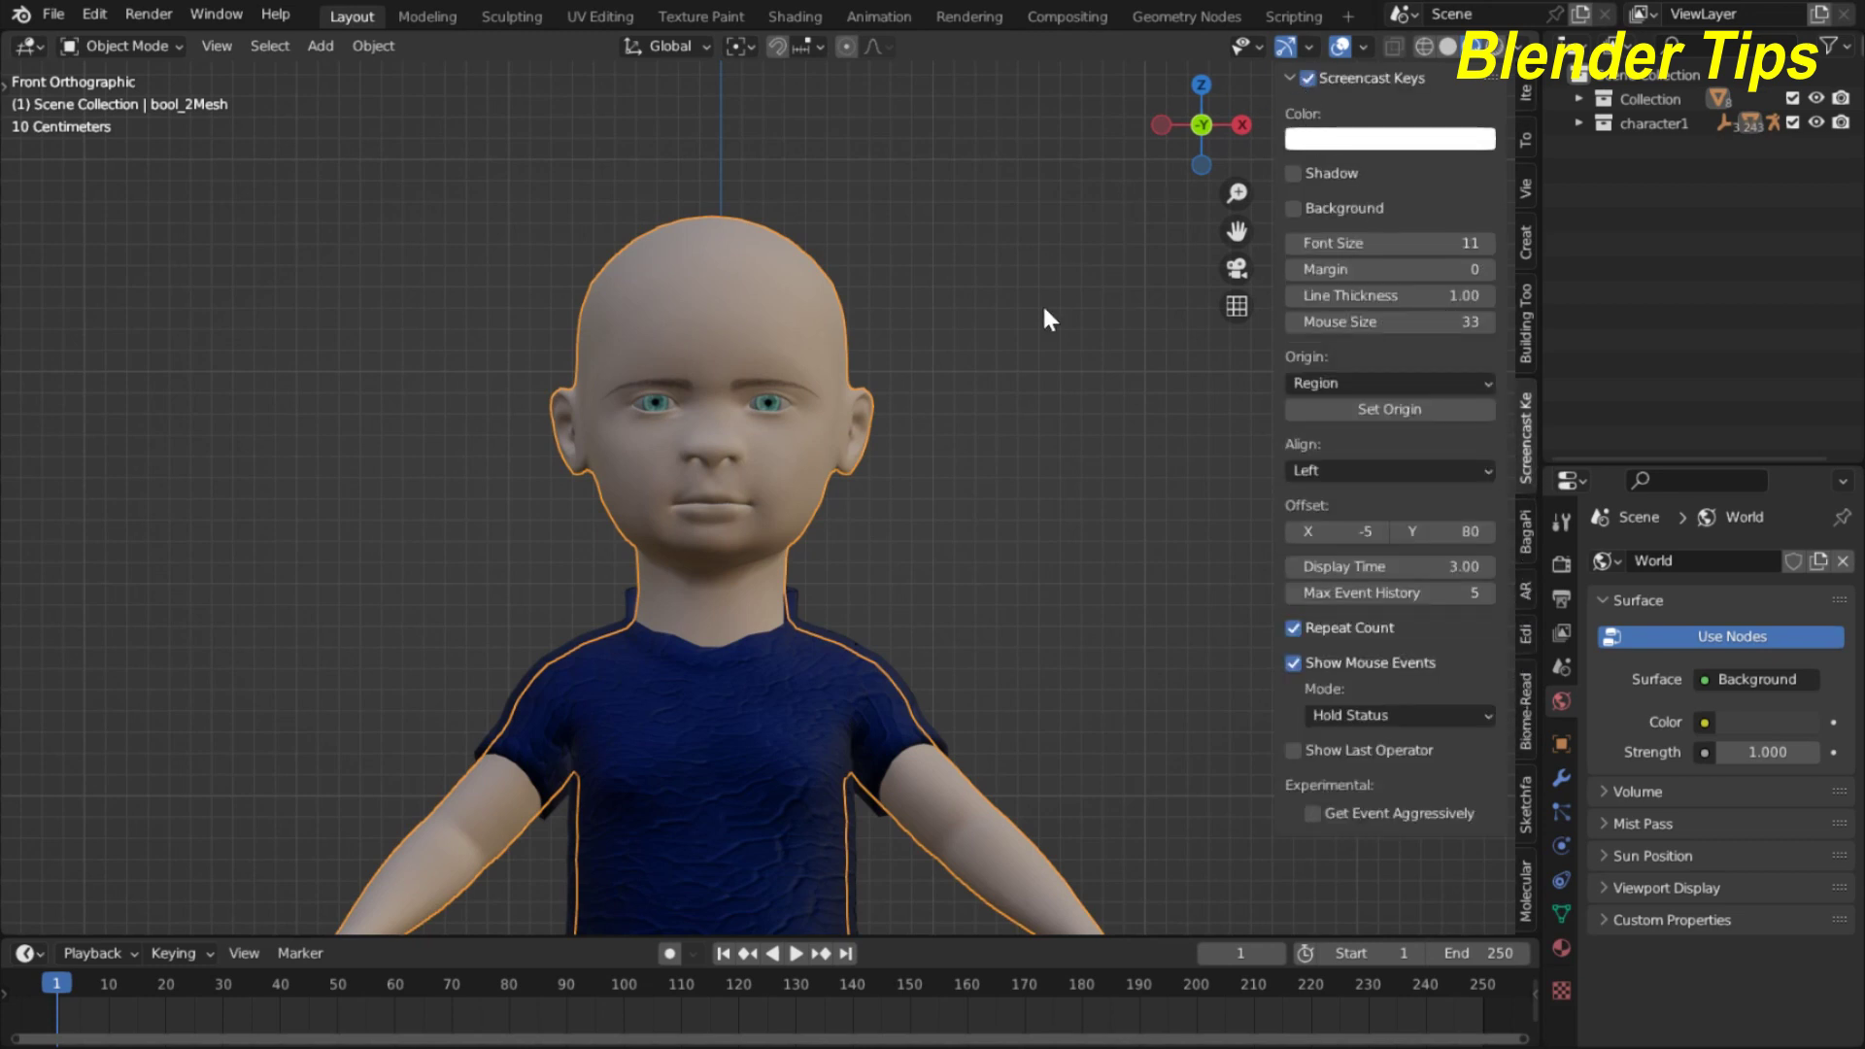
{"action": "key", "text": "n"}
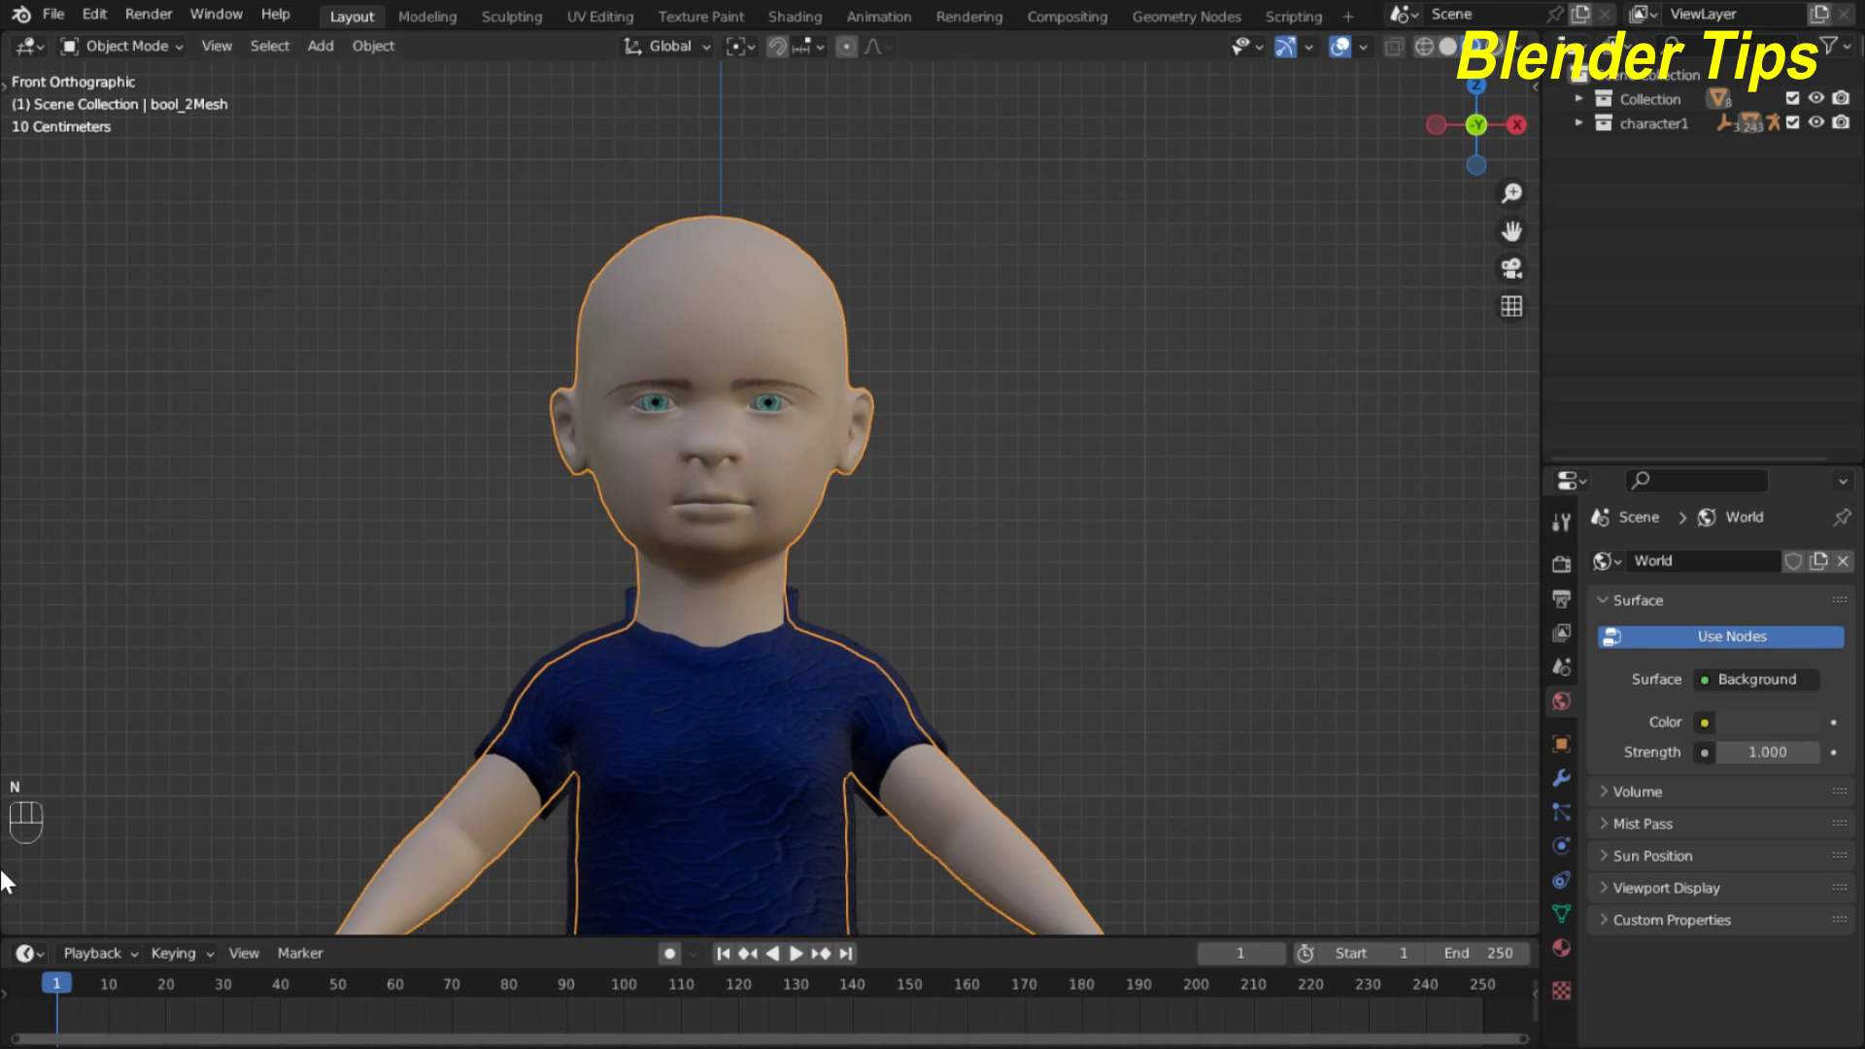
{"action": "scroll", "coordinate": [880, 557], "scroll_direction": "up", "scroll_amount": 3}
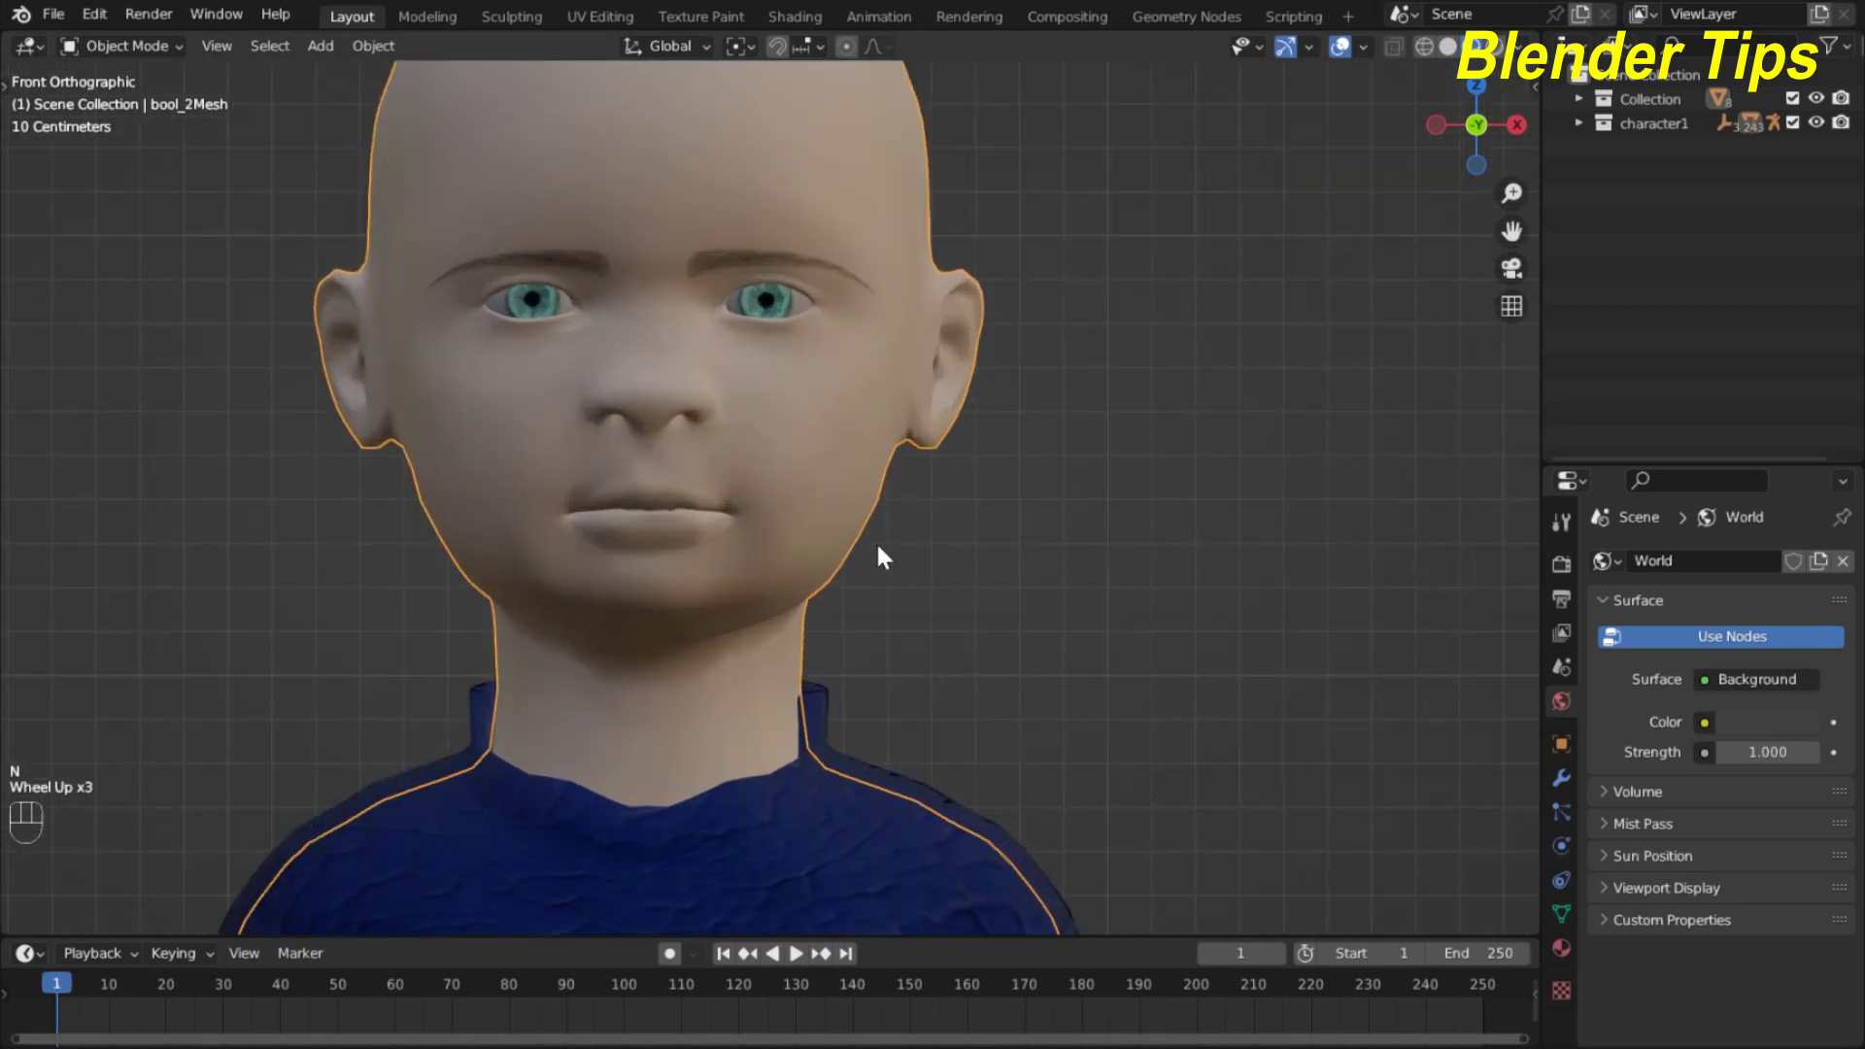
{"action": "middle_click_drag", "start_coordinate": [879, 549], "coordinate": [966, 571], "text": "shift"}
{"action": "scroll", "coordinate": [944, 573], "scroll_direction": "up", "scroll_amount": 1}
{"action": "scroll", "coordinate": [933, 571], "scroll_direction": "down", "scroll_amount": 2}
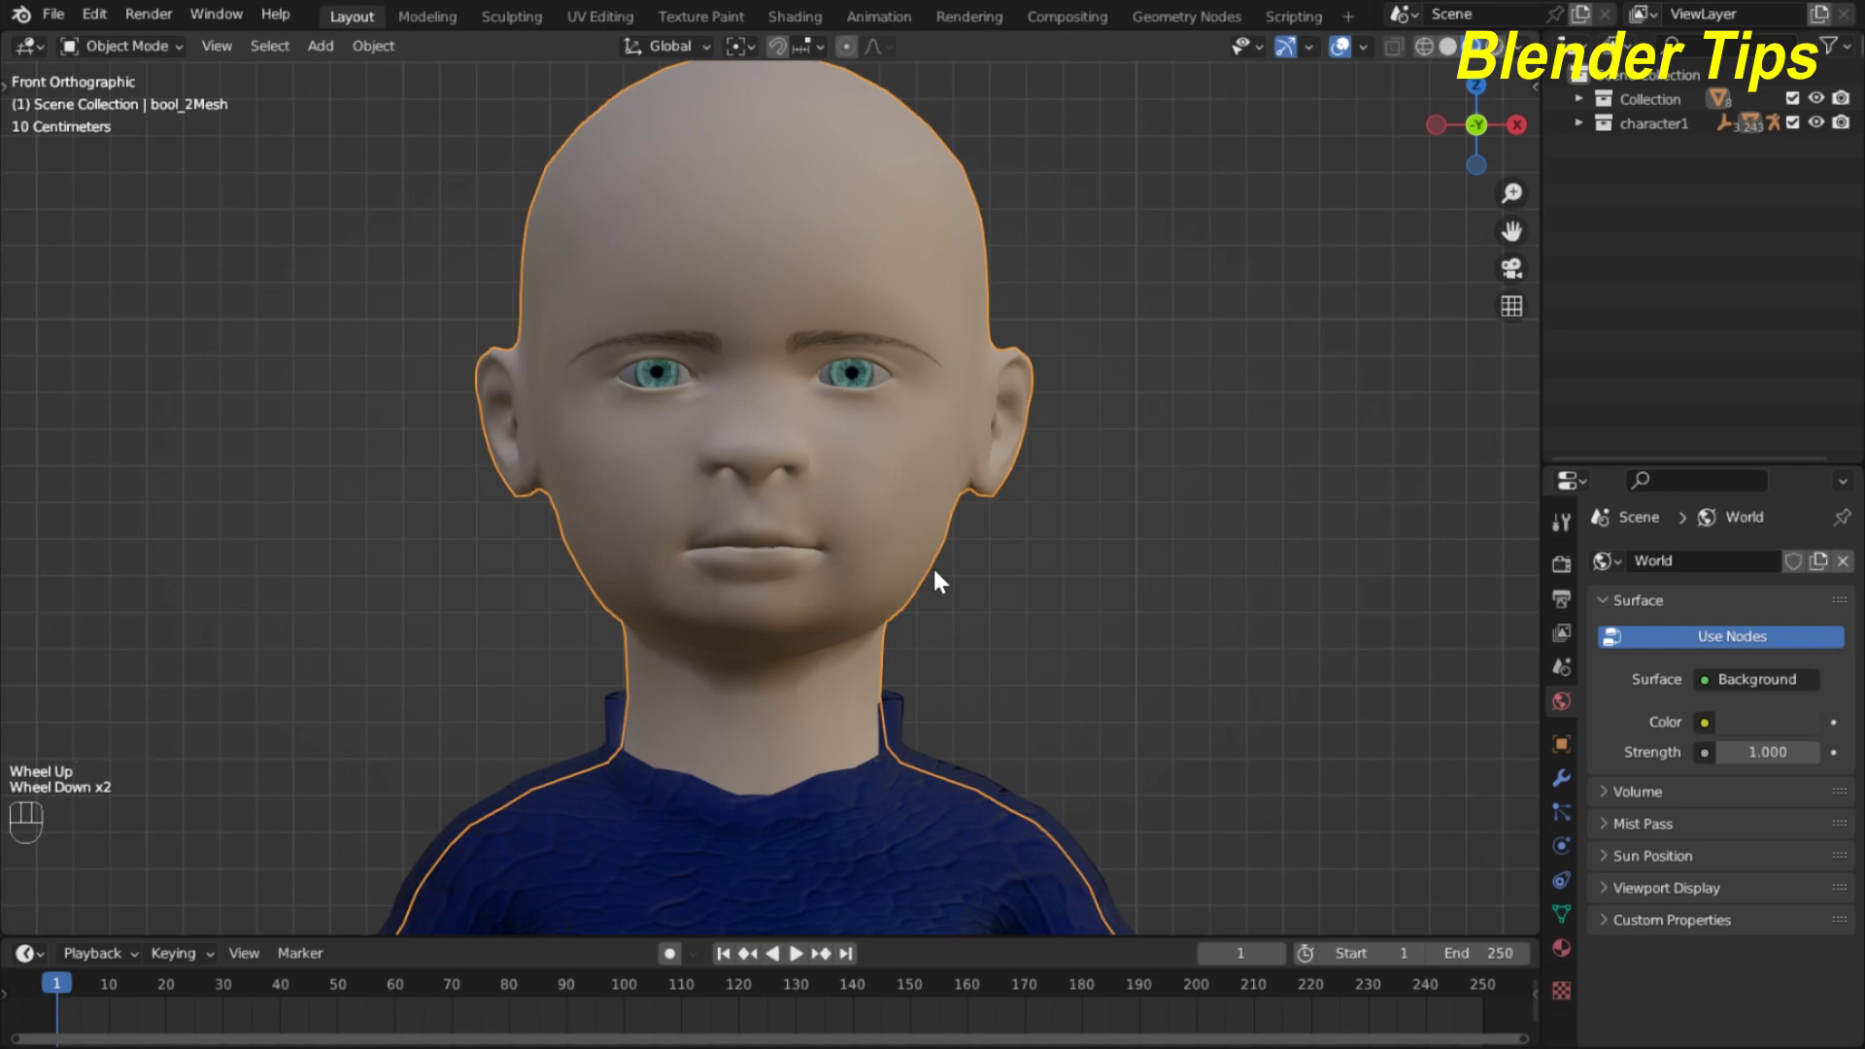
Enter Edit Mode on the head mesh and return to the front view.
{"action": "key", "text": "Tab"}
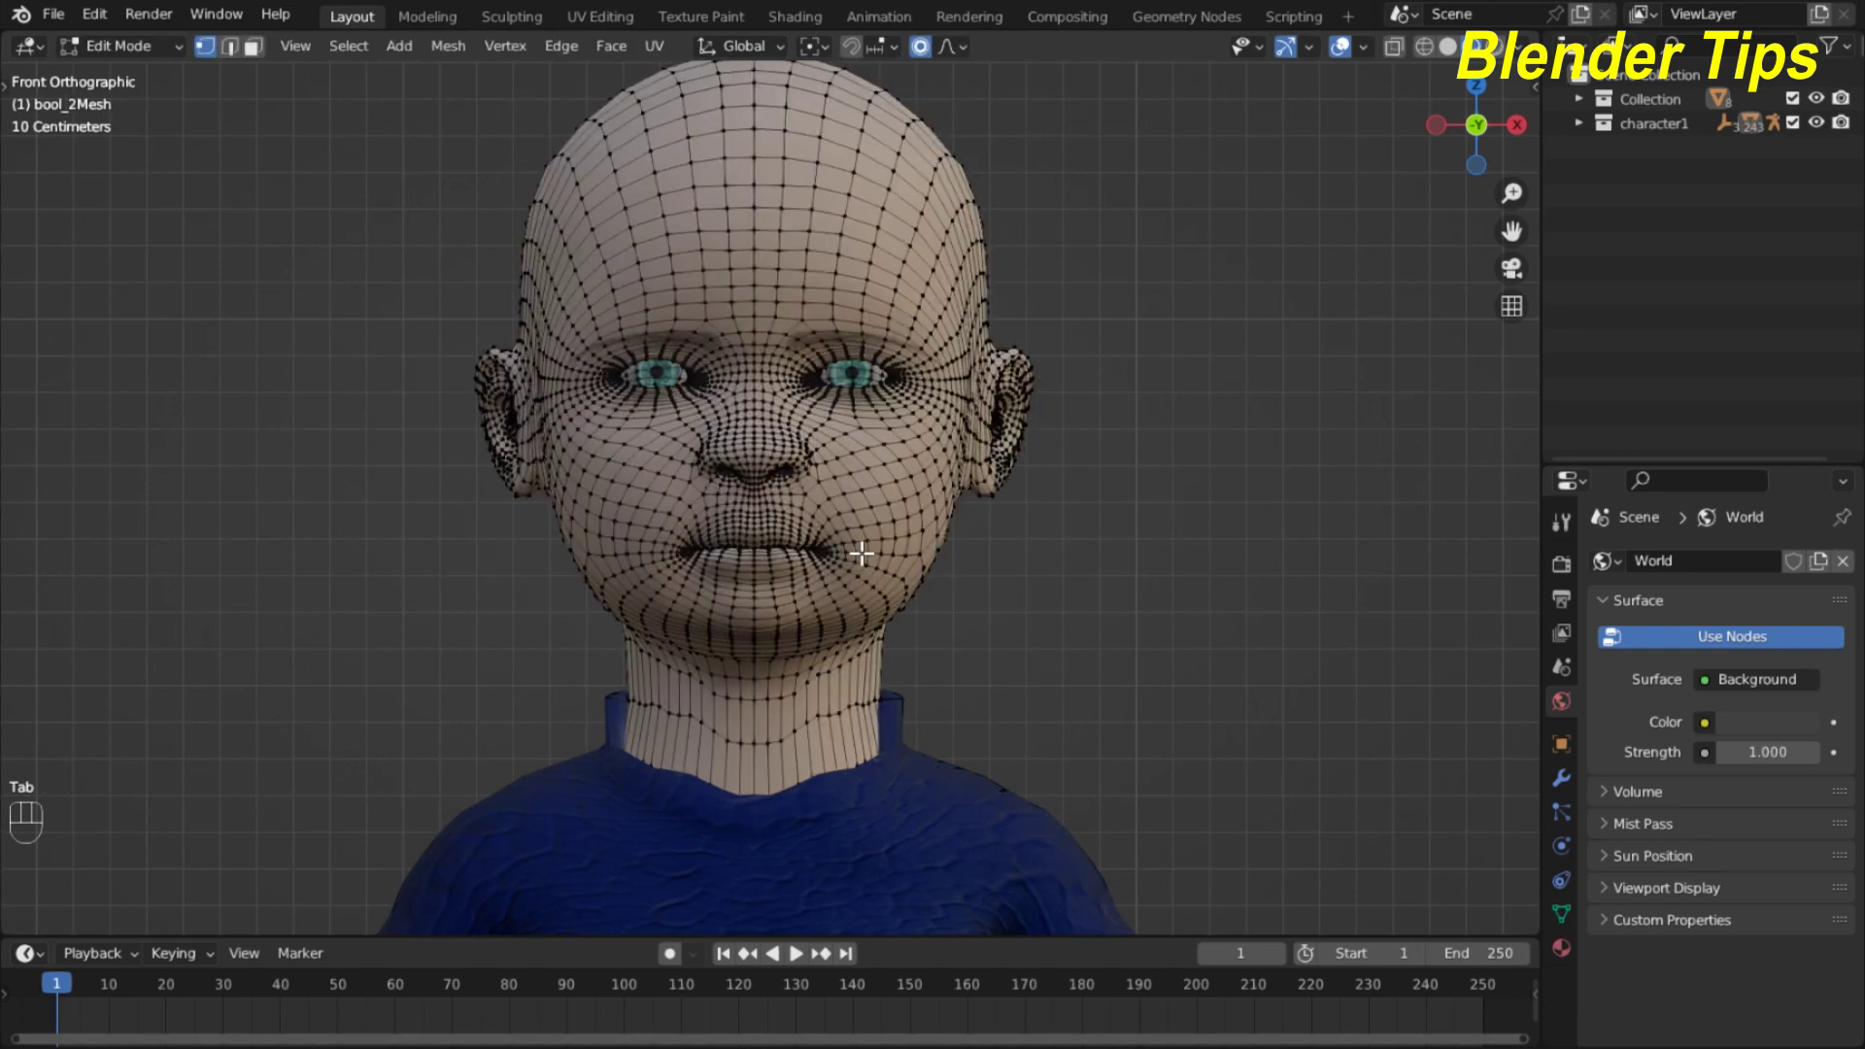
{"action": "scroll", "coordinate": [862, 553], "scroll_direction": "up", "scroll_amount": 3}
{"action": "middle_click_drag", "start_coordinate": [862, 553], "coordinate": [899, 571]}
{"action": "key", "text": "KP_1"}
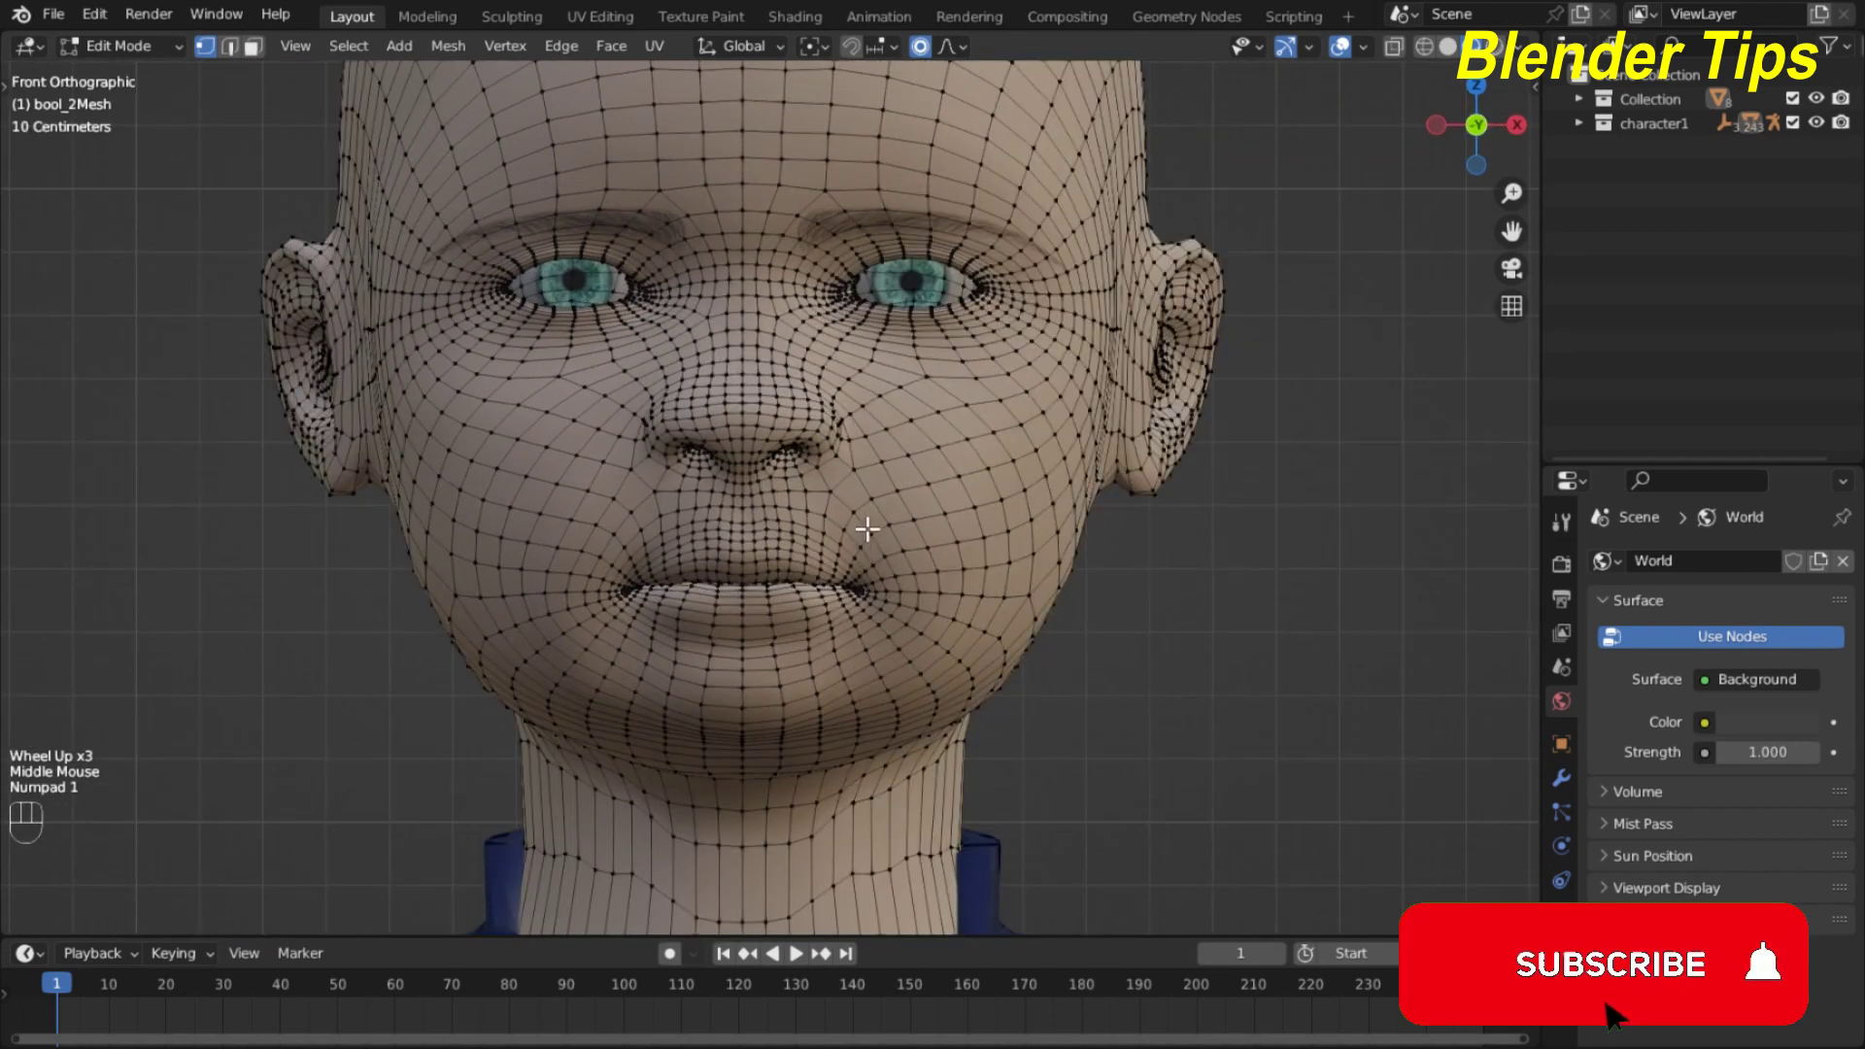
{"action": "scroll", "coordinate": [866, 529], "scroll_direction": "down", "scroll_amount": 1}
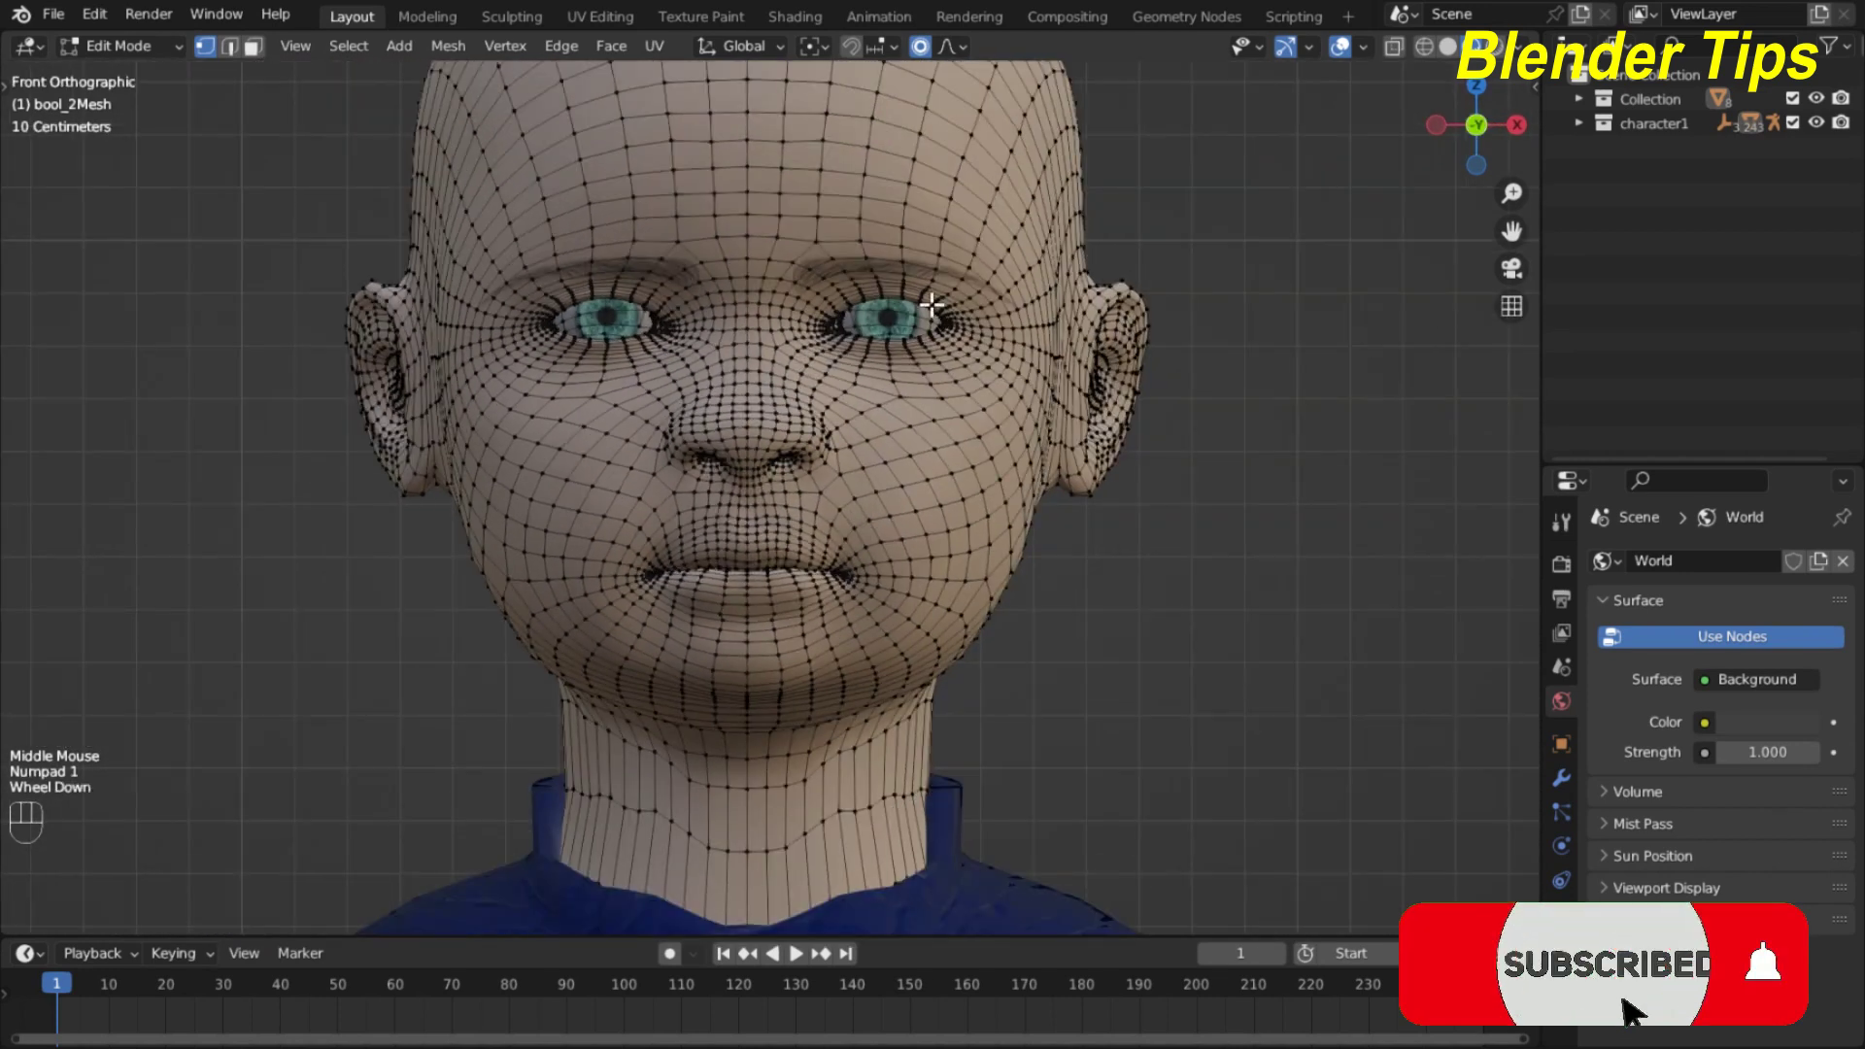
Turn on Proportional Editing with Connected Only and Smooth falloff.
{"action": "left_click", "coordinate": [962, 47]}
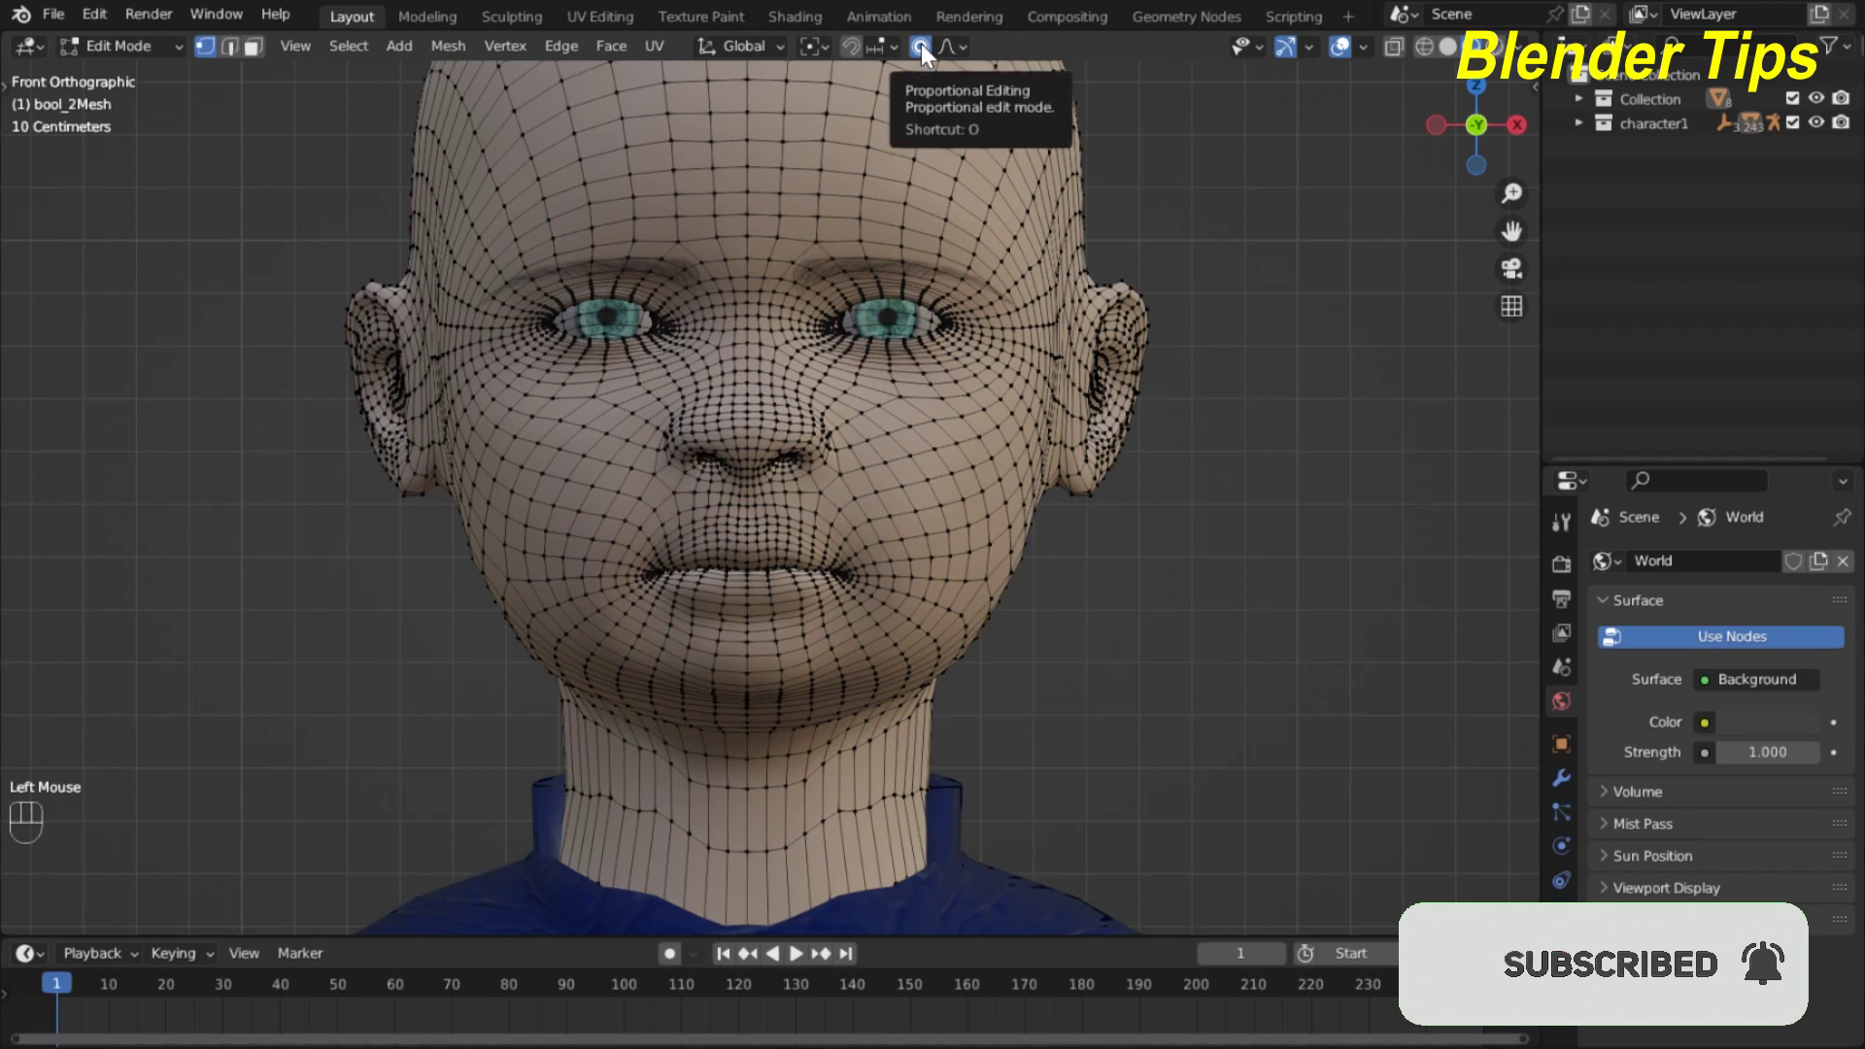
{"action": "left_click", "coordinate": [921, 44]}
{"action": "left_click", "coordinate": [957, 48]}
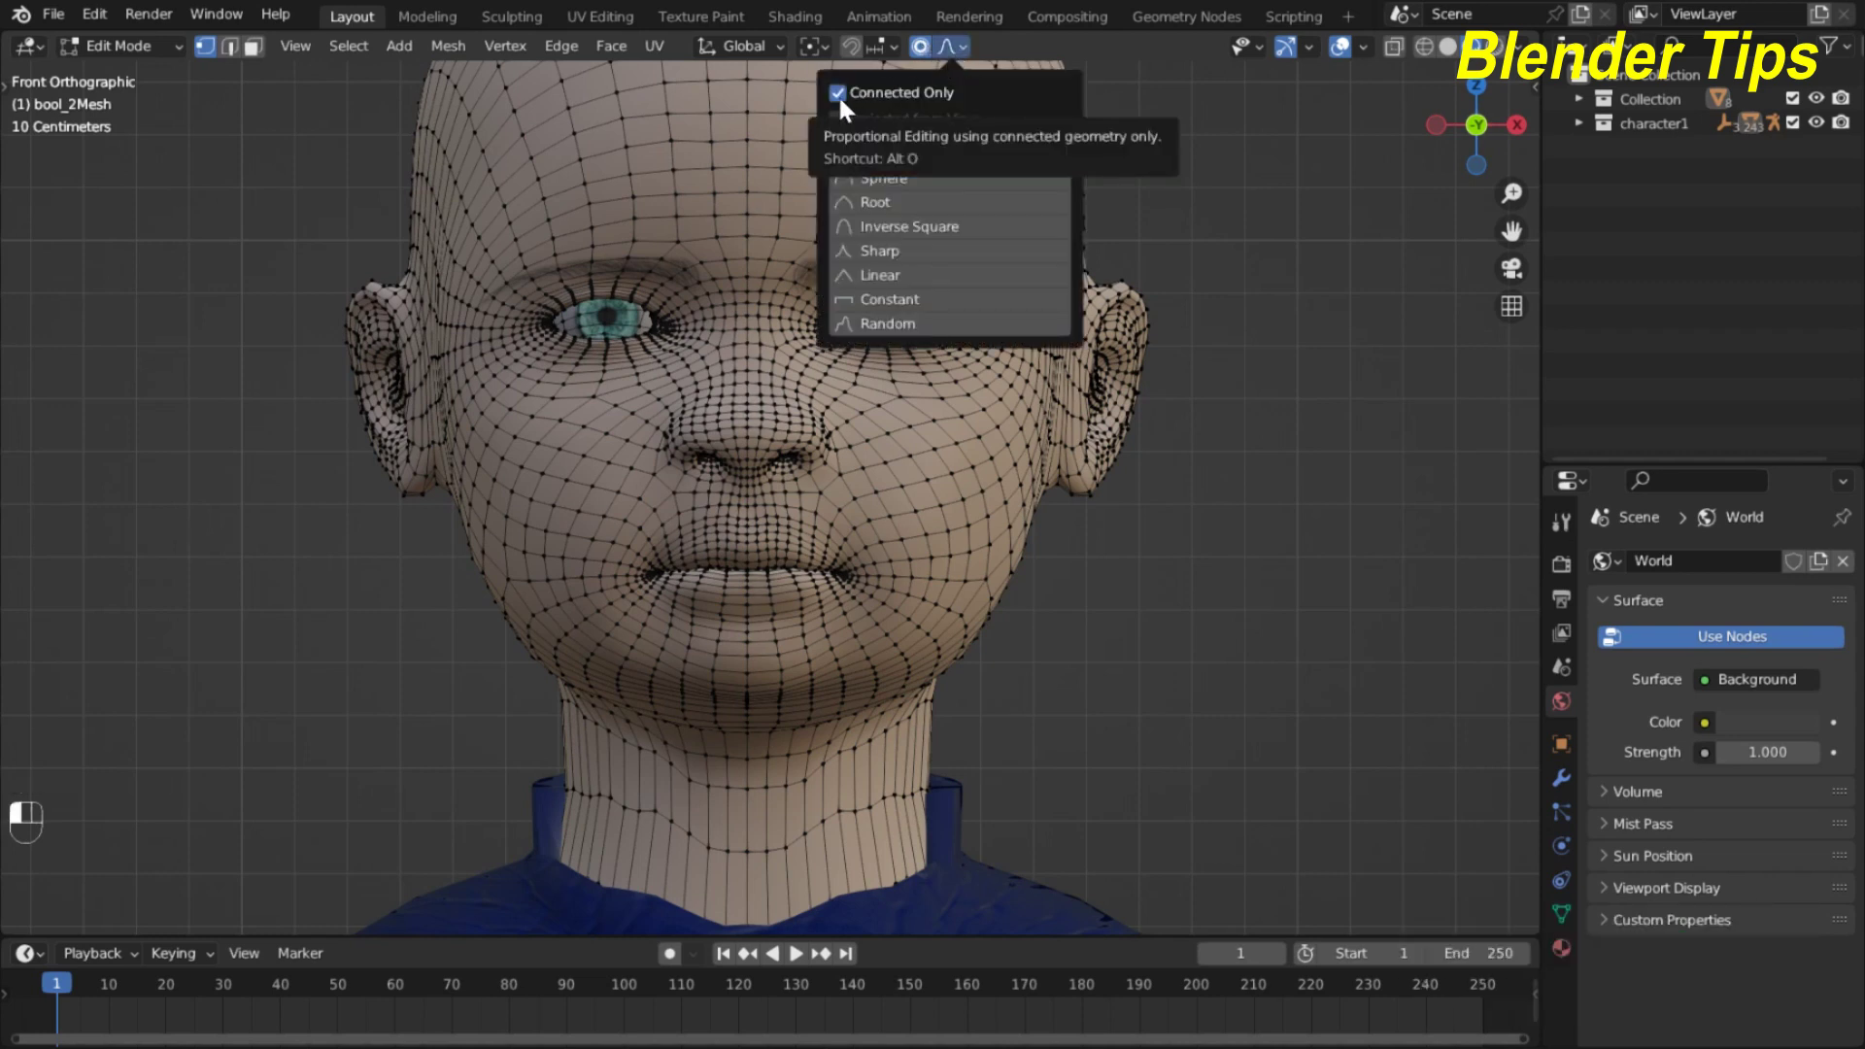
{"action": "scroll", "coordinate": [783, 616], "scroll_direction": "up", "scroll_amount": 2}
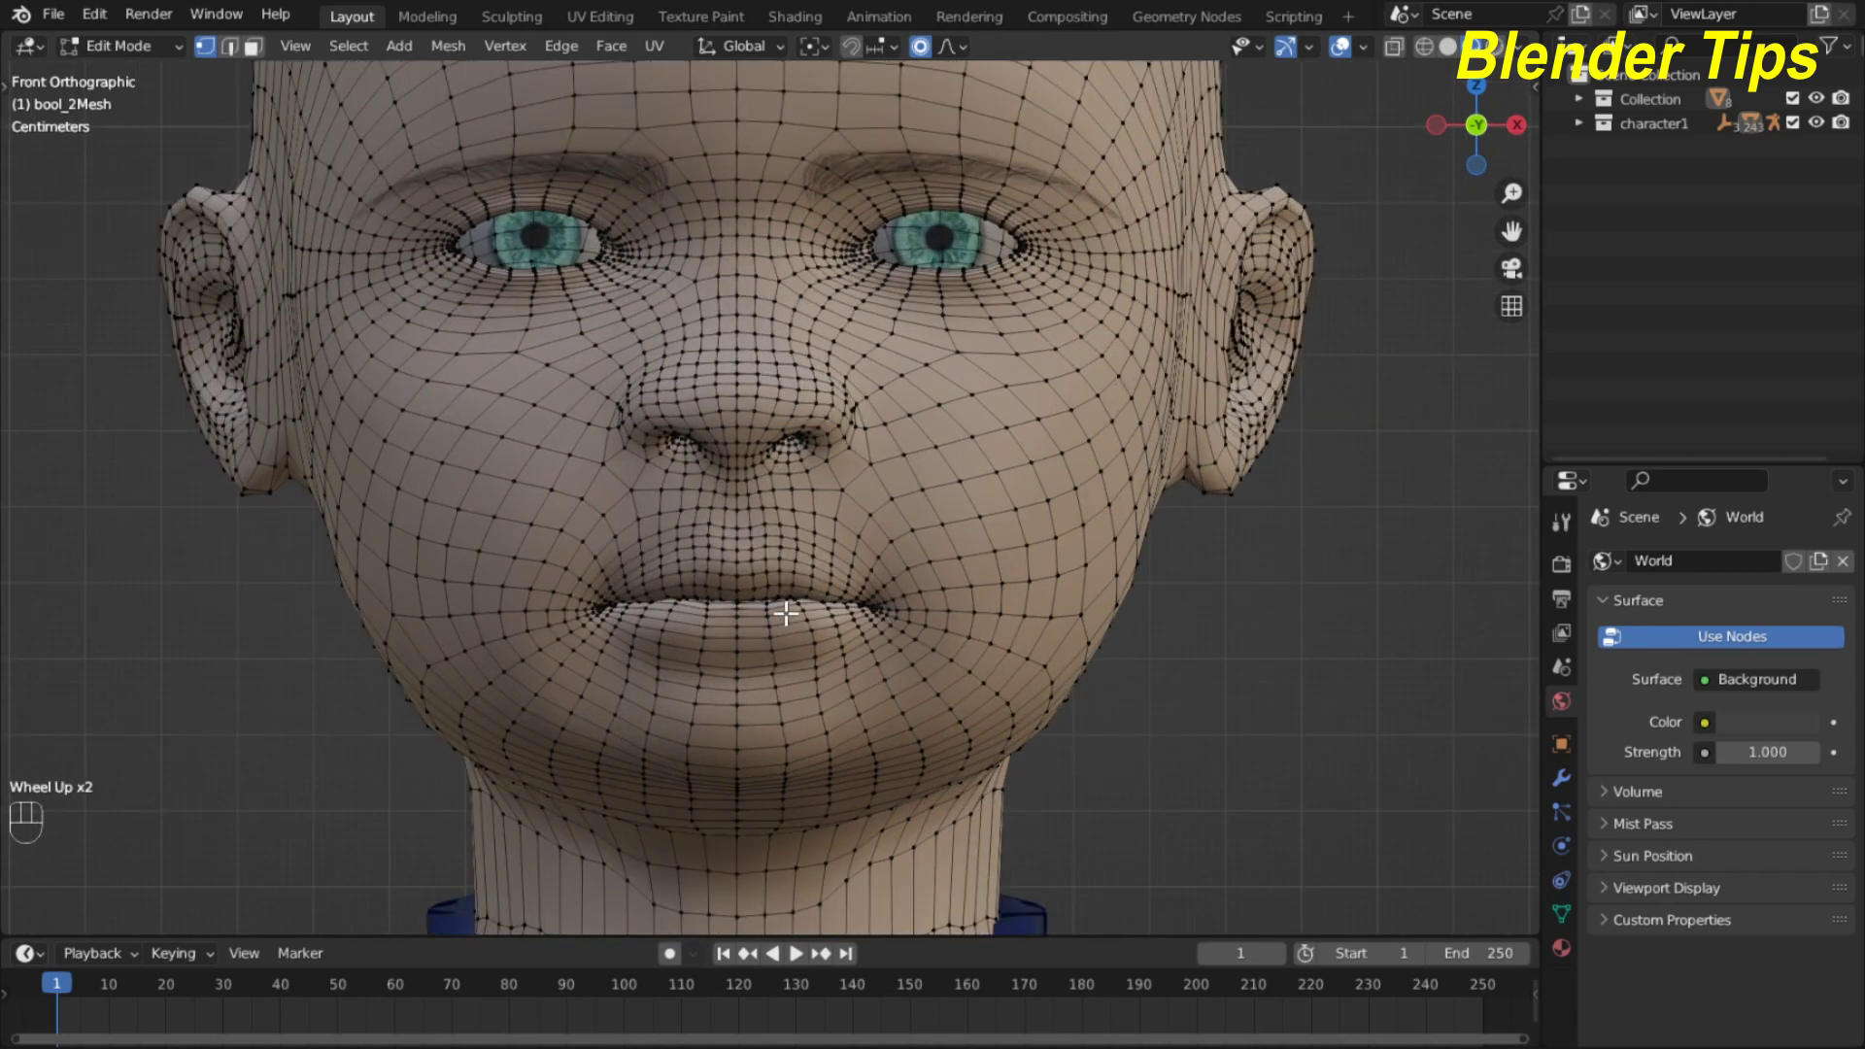
Show the Object Data properties and widen the properties area to reach Shape Keys.
{"action": "left_click", "coordinate": [1561, 914]}
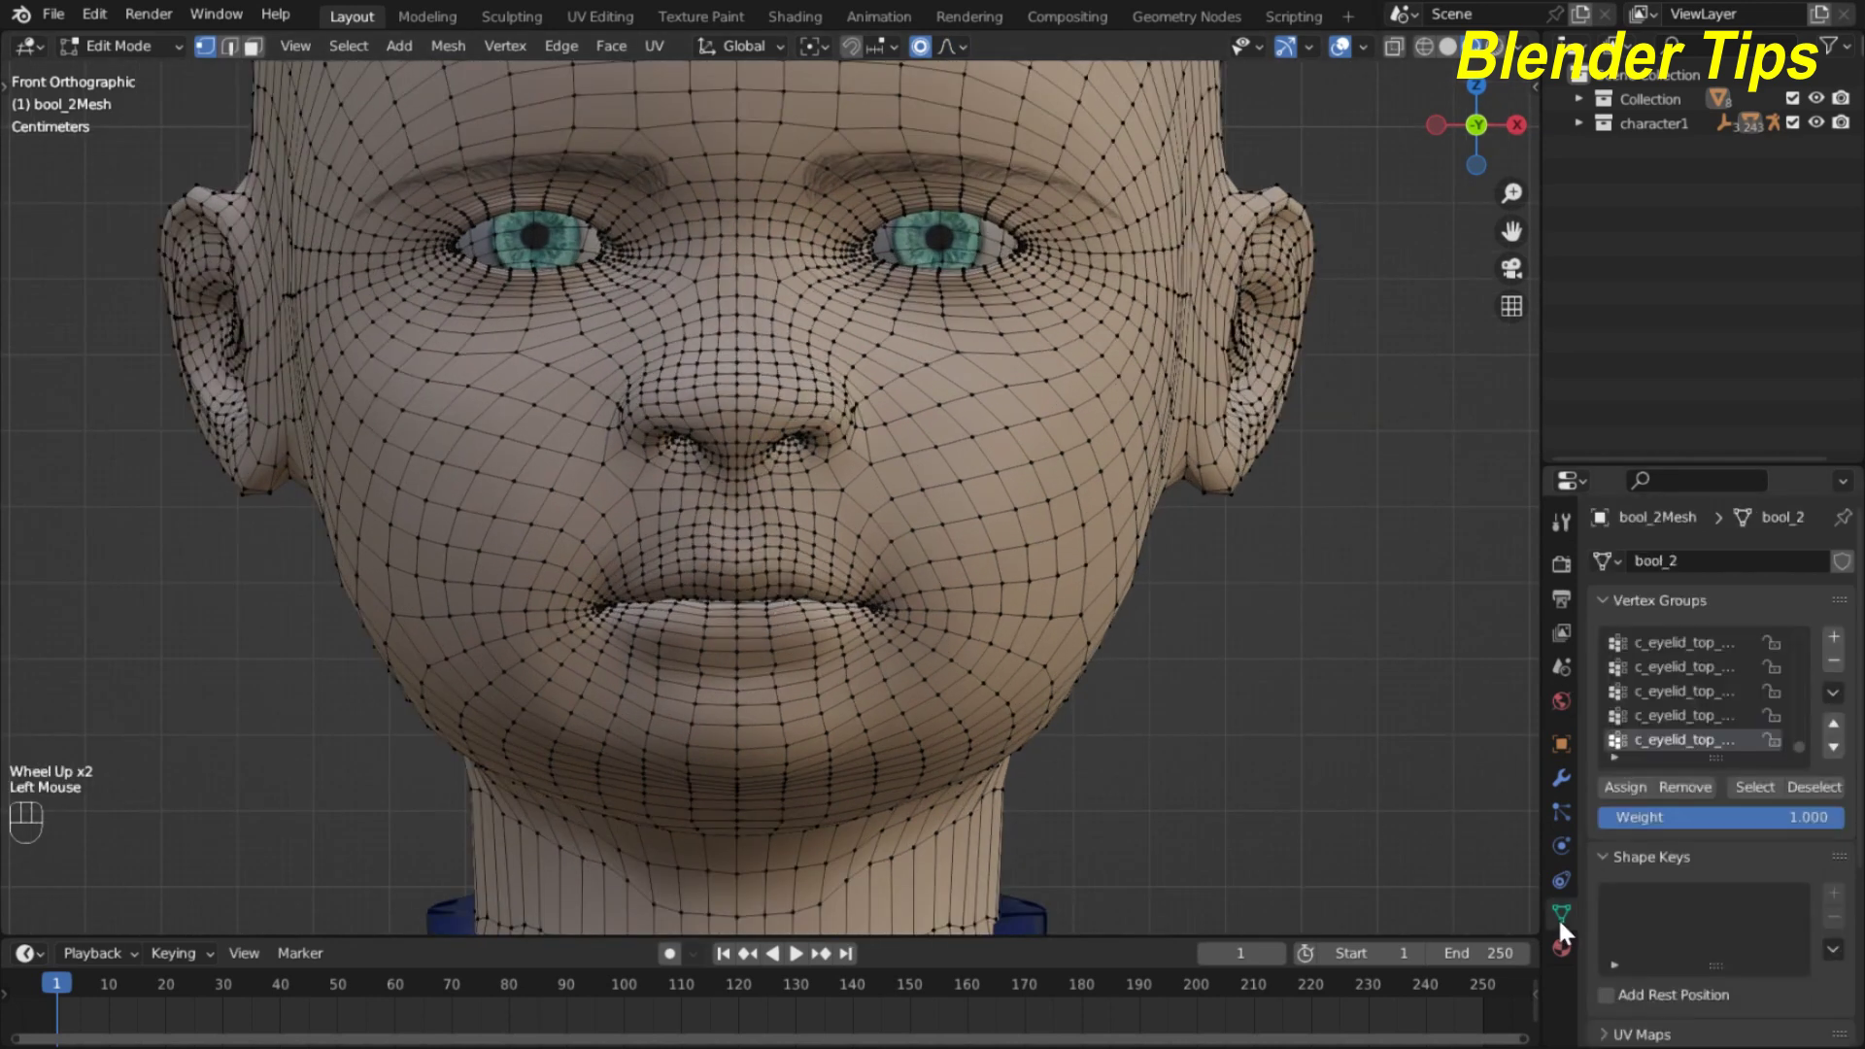
{"action": "left_click_drag", "start_coordinate": [1541, 833], "coordinate": [1494, 829]}
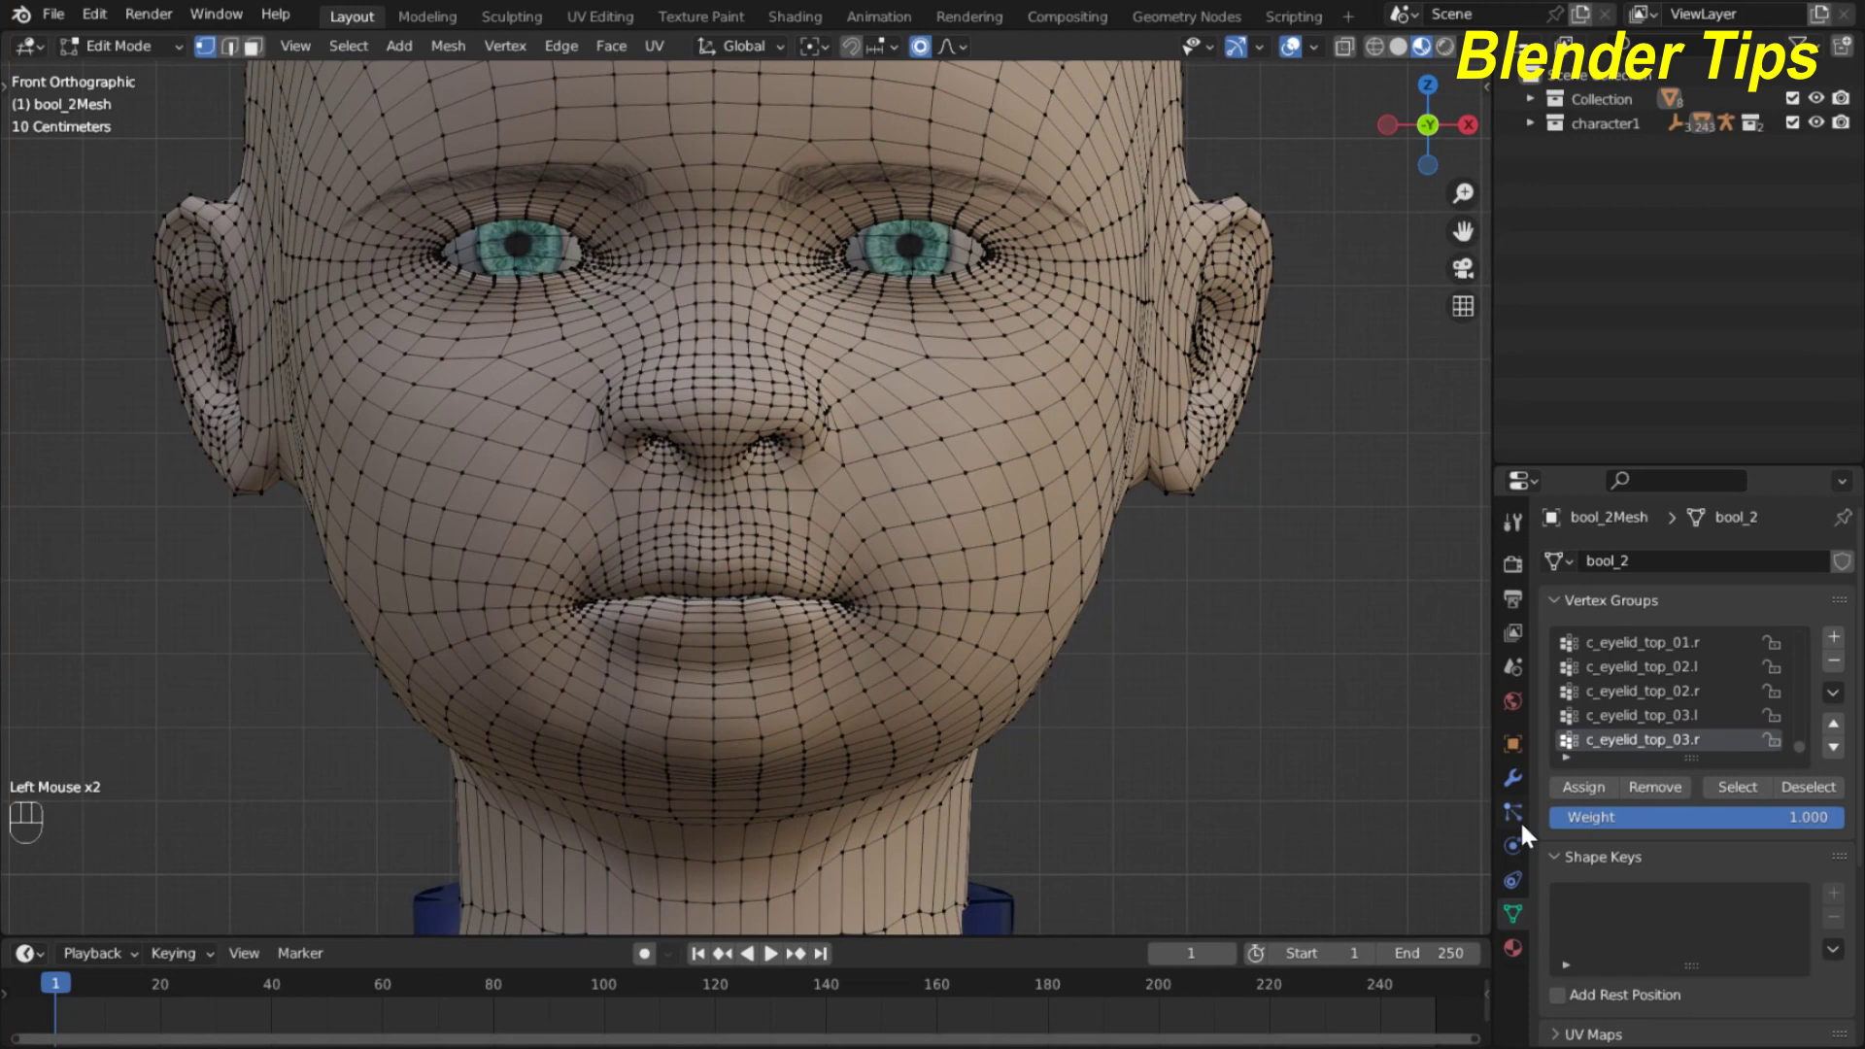
{"action": "scroll", "coordinate": [1079, 629], "scroll_direction": "down", "scroll_amount": 4}
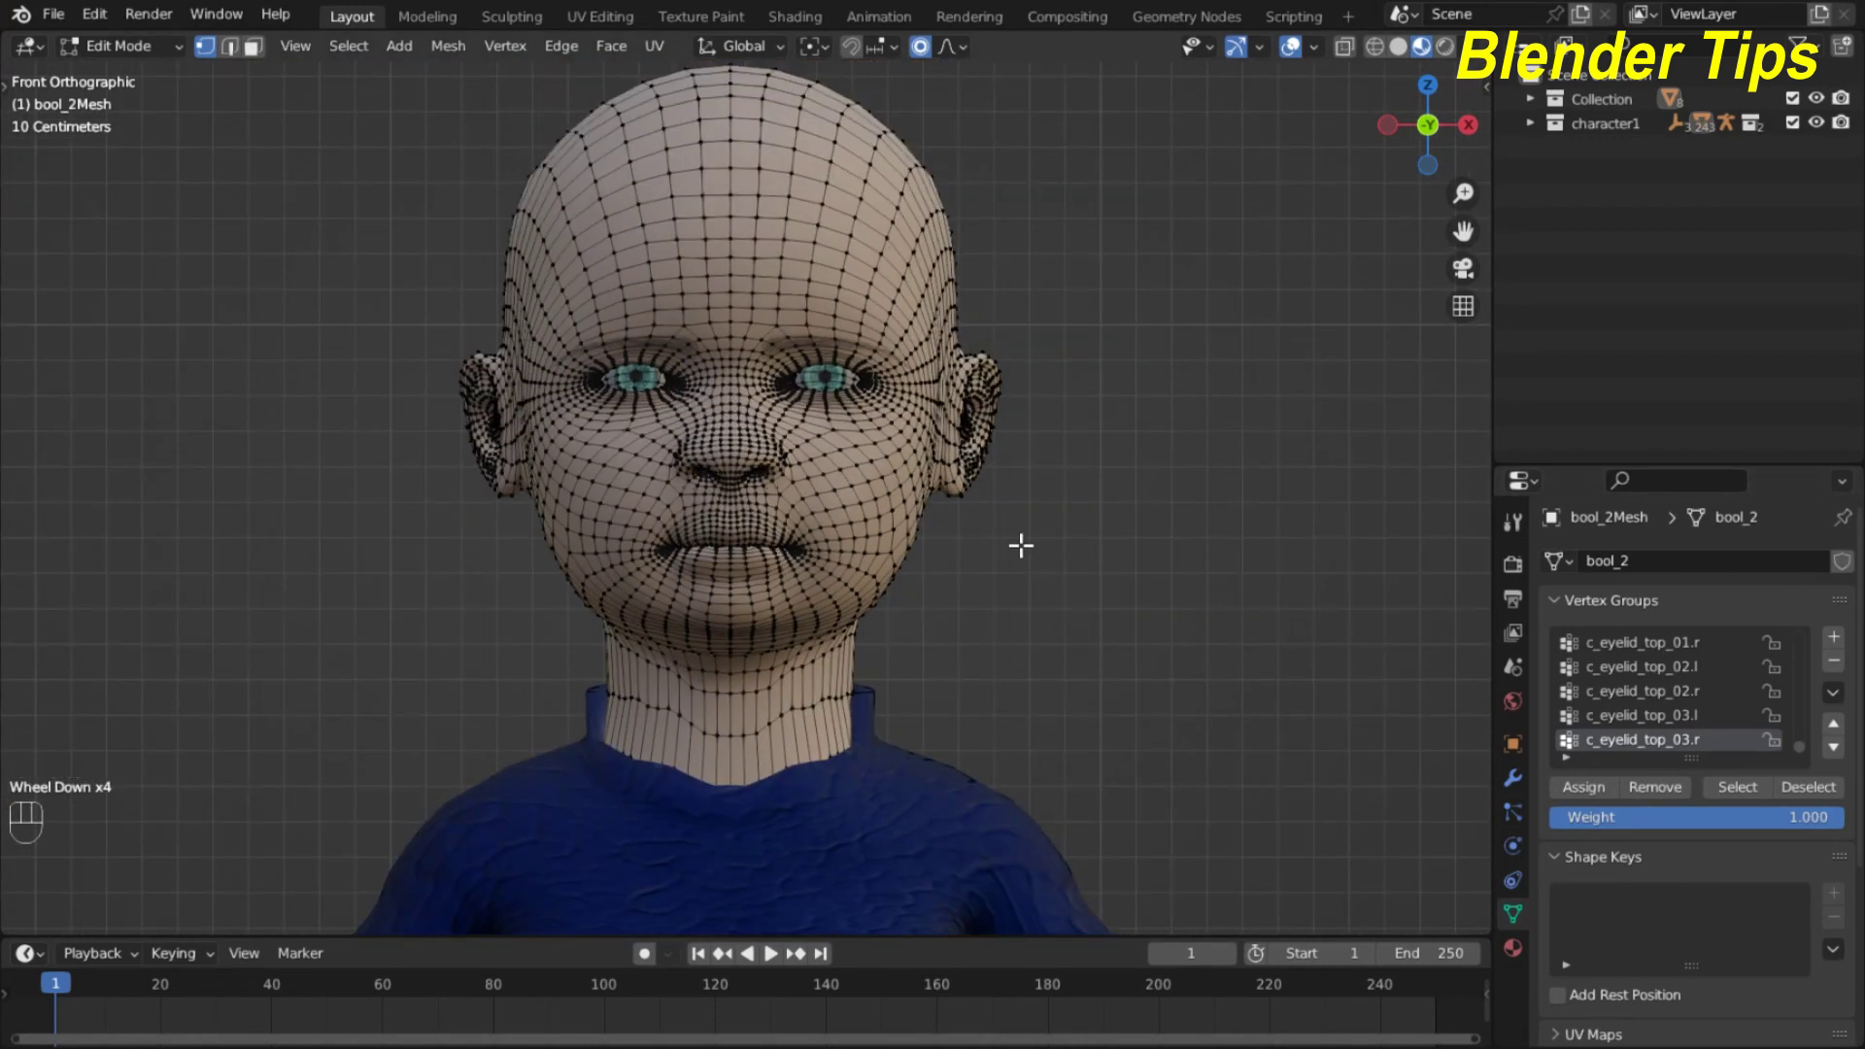
{"action": "scroll", "coordinate": [1018, 547], "scroll_direction": "up", "scroll_amount": 2}
{"action": "scroll", "coordinate": [1019, 546], "scroll_direction": "down", "scroll_amount": 2}
In Object Mode, add Basis and Key 1 shape keys, renaming Key 1 to 'Talking'.
{"action": "key", "text": "Tab"}
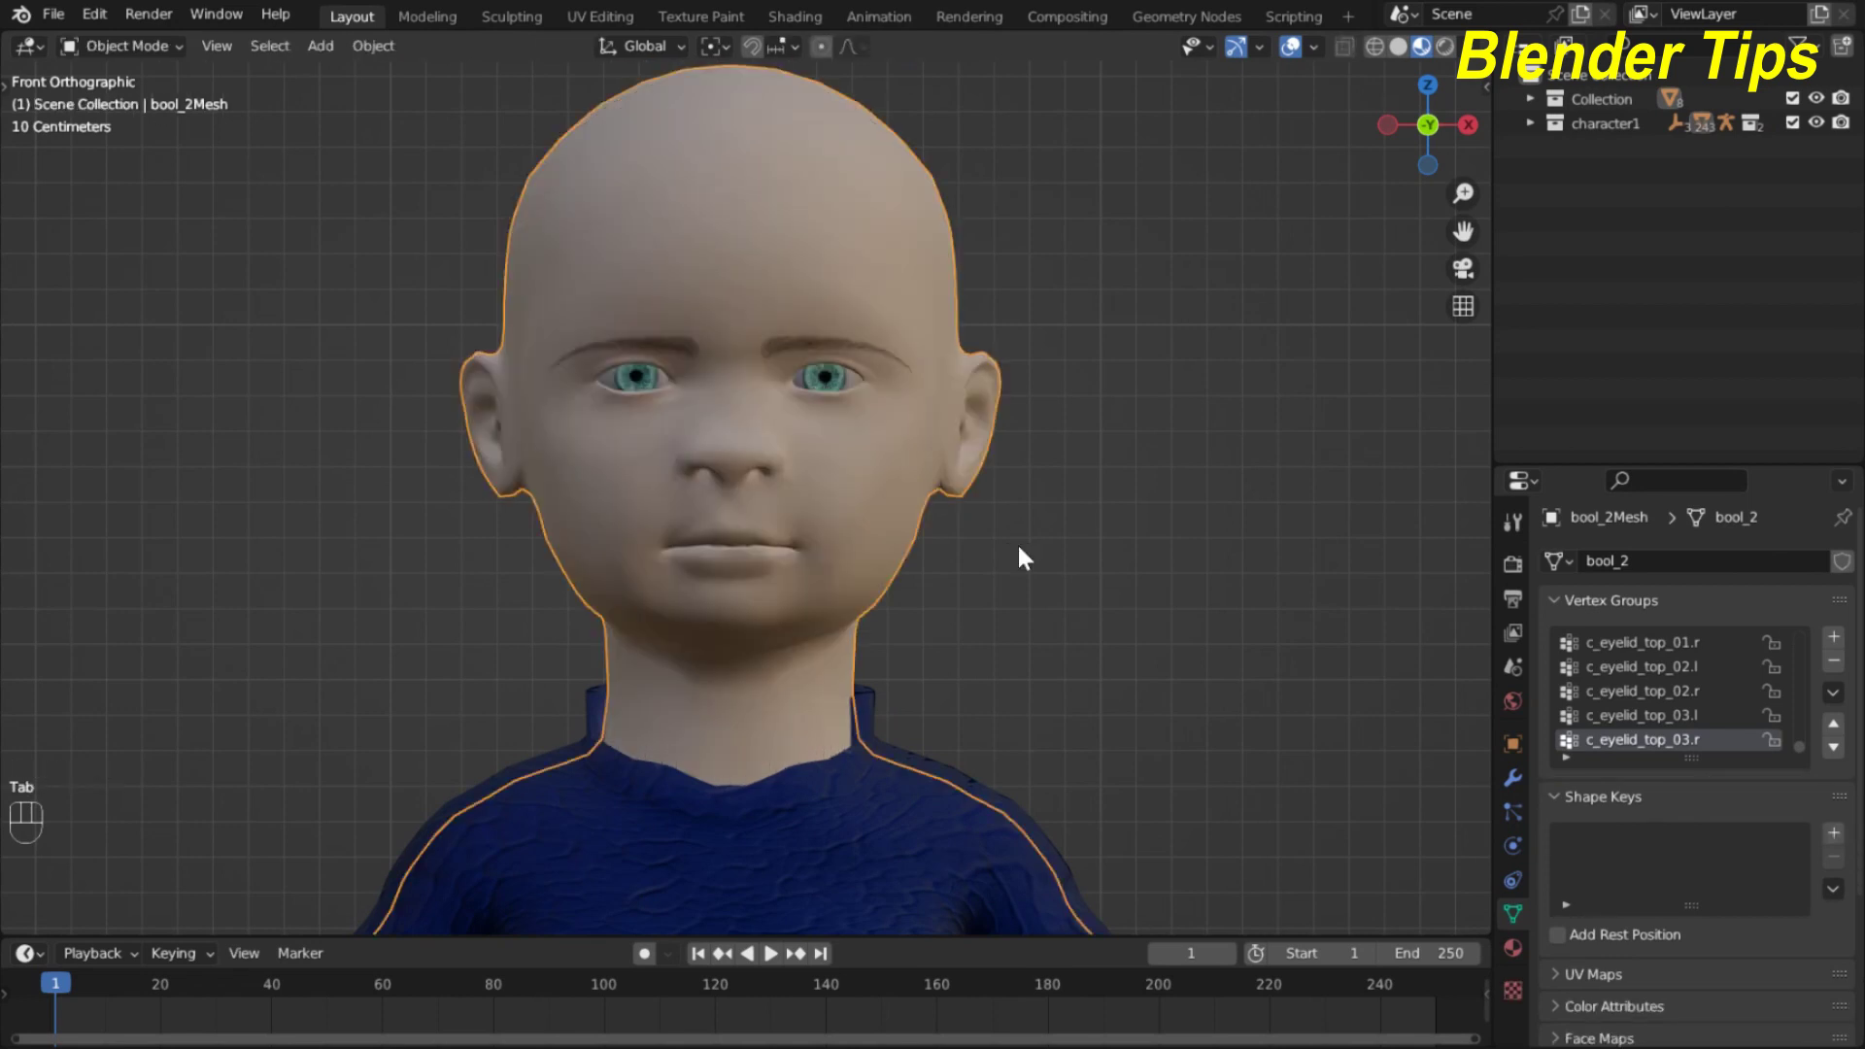
{"action": "left_click", "coordinate": [1834, 835]}
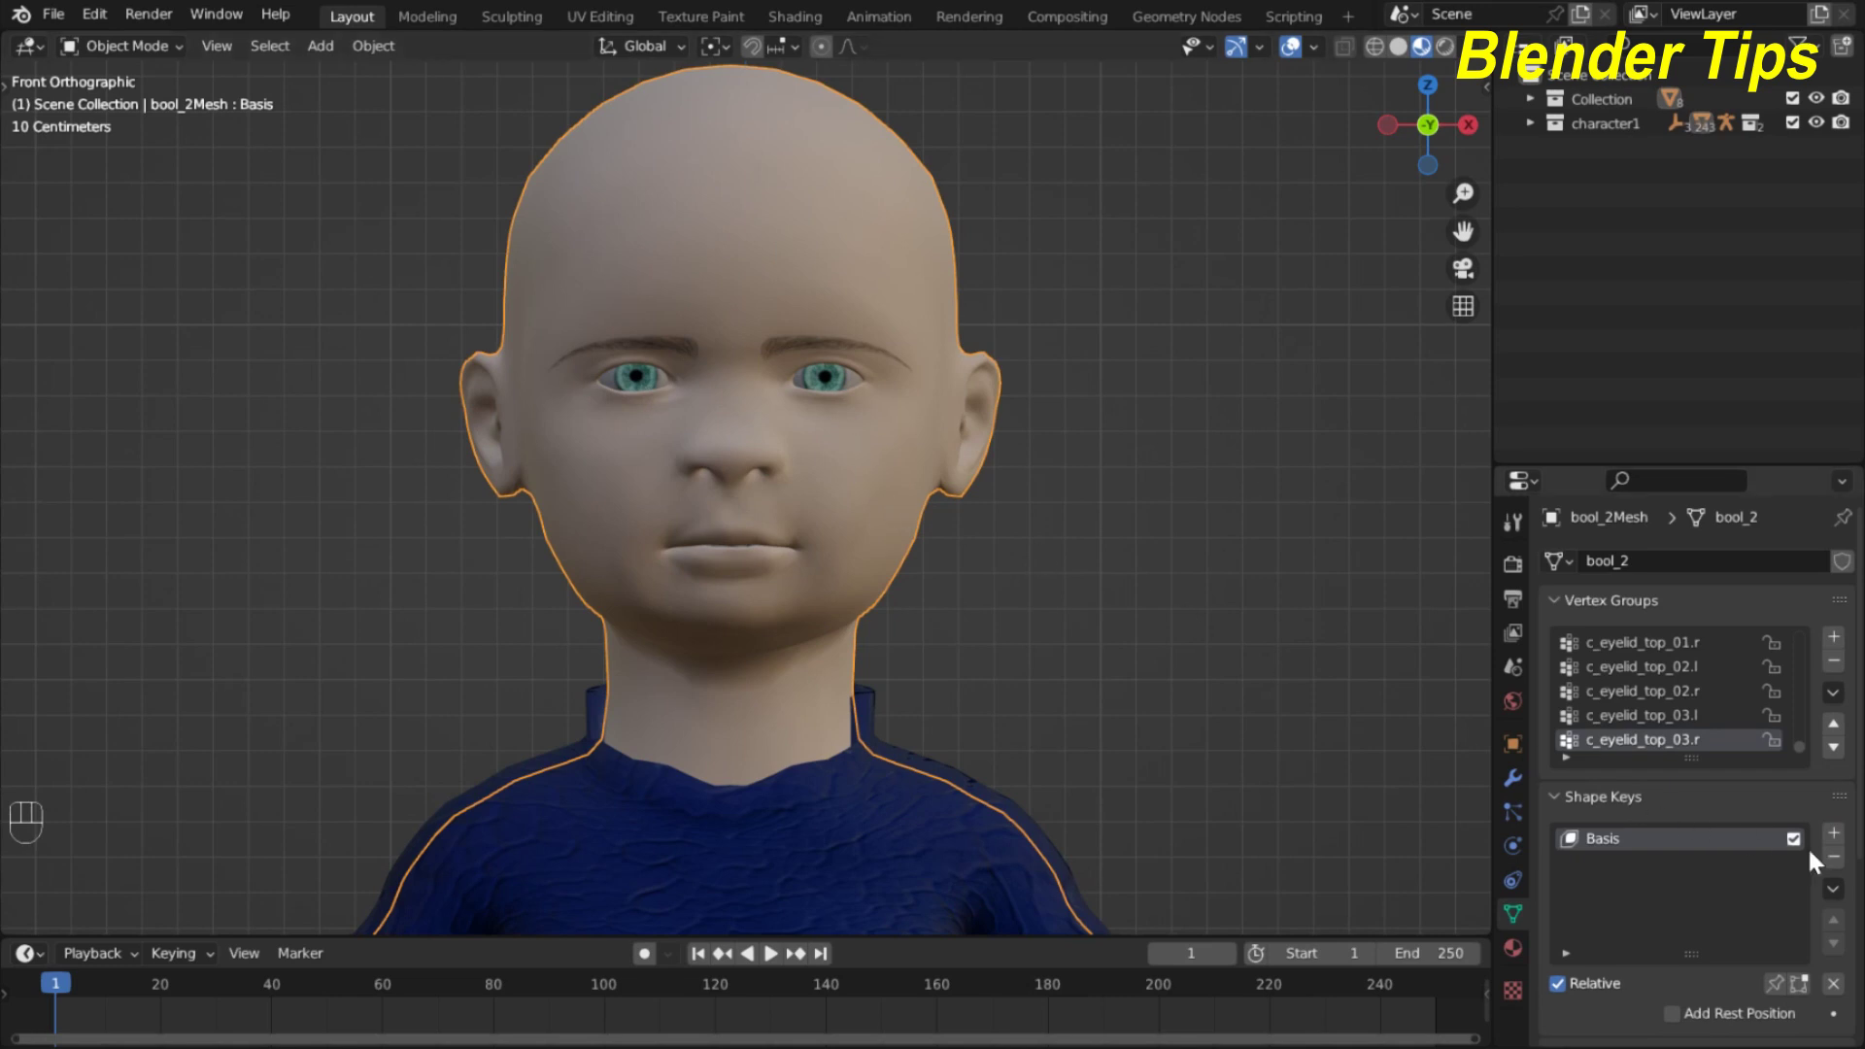
{"action": "left_click", "coordinate": [1834, 835]}
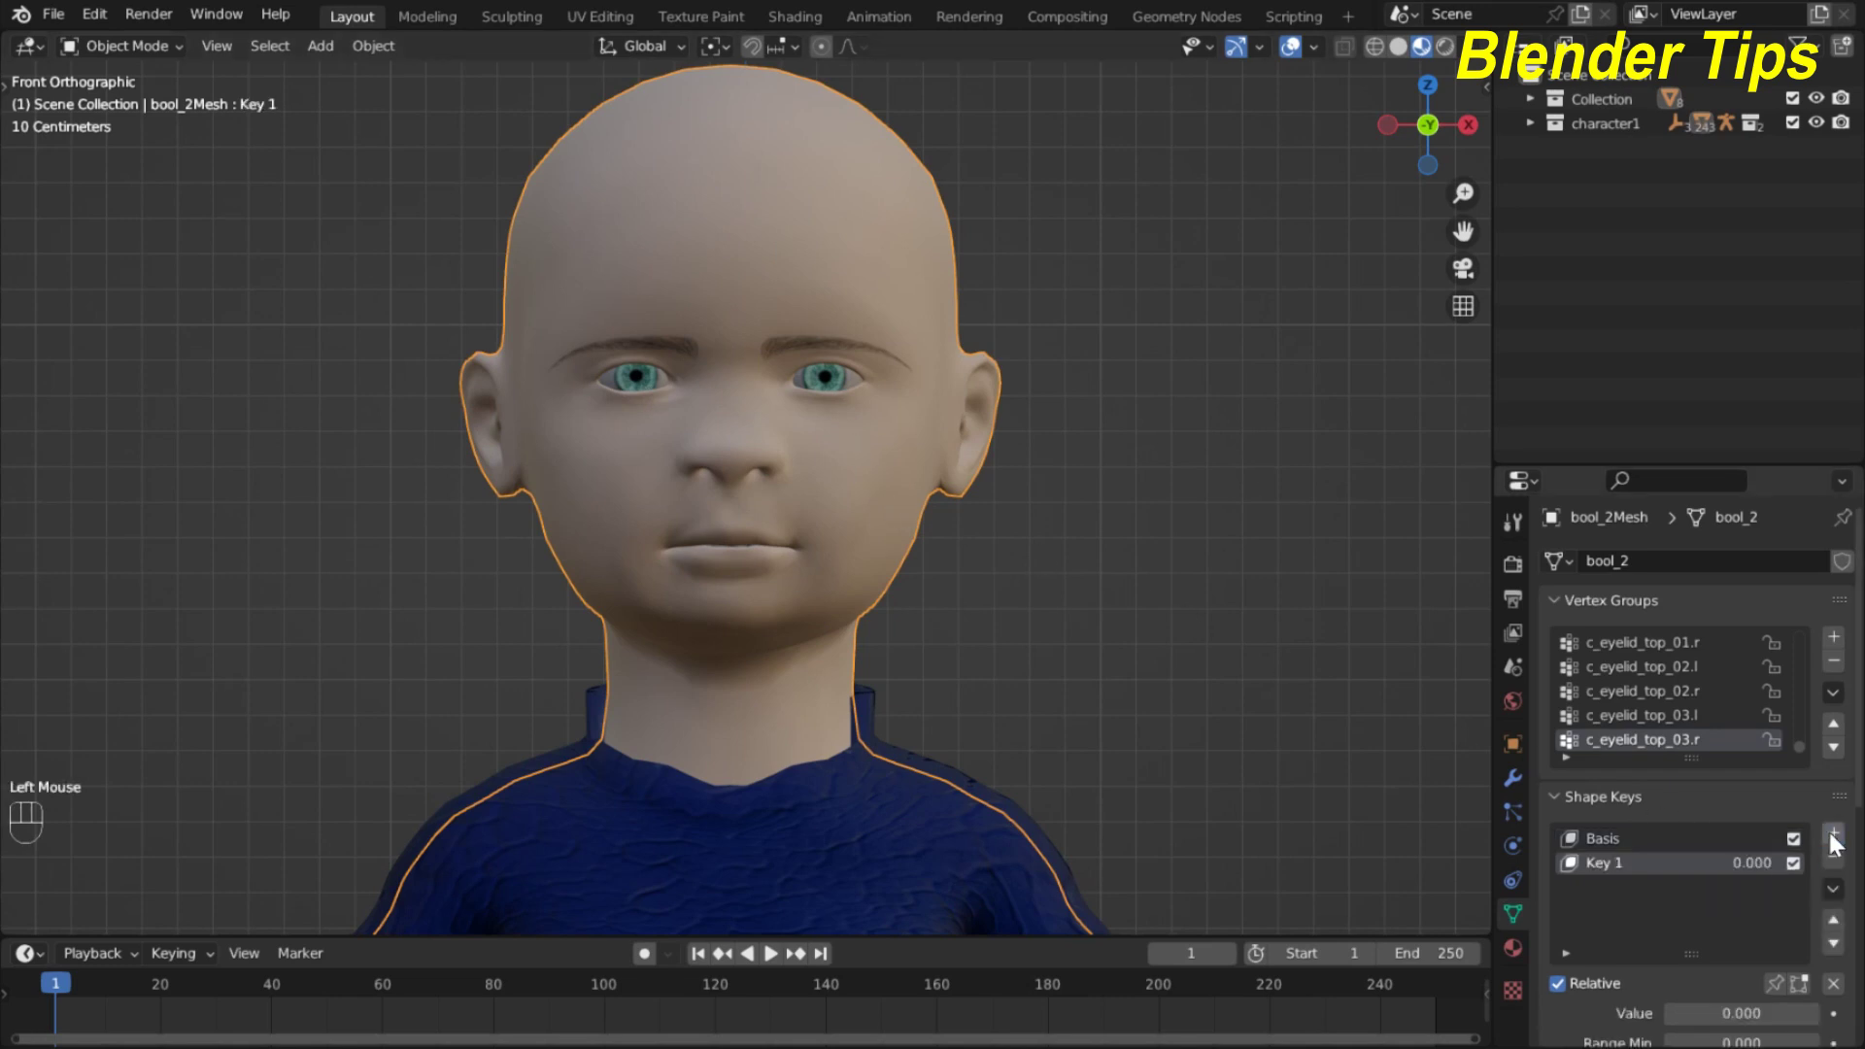
{"action": "double_click", "coordinate": [1660, 864]}
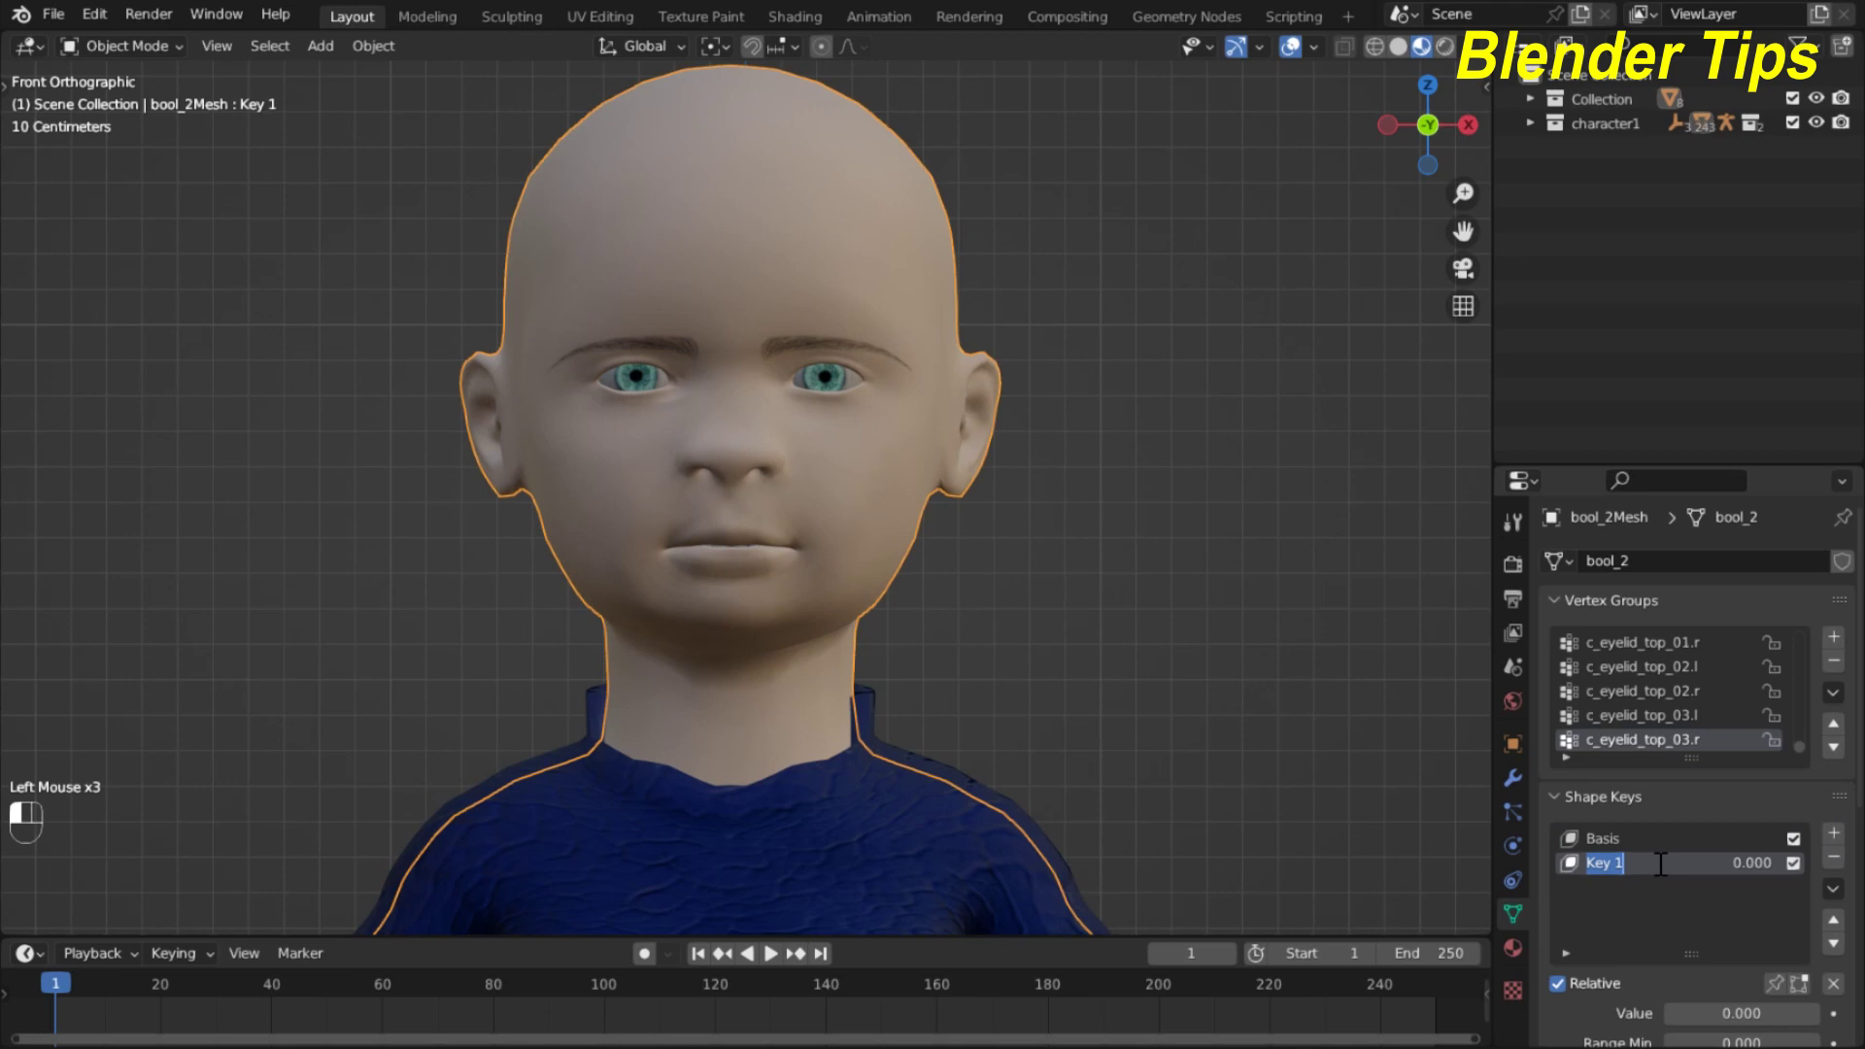
{"action": "type", "text": "t"}
{"action": "key", "text": "BackSpace"}
{"action": "type", "text": "Talking"}
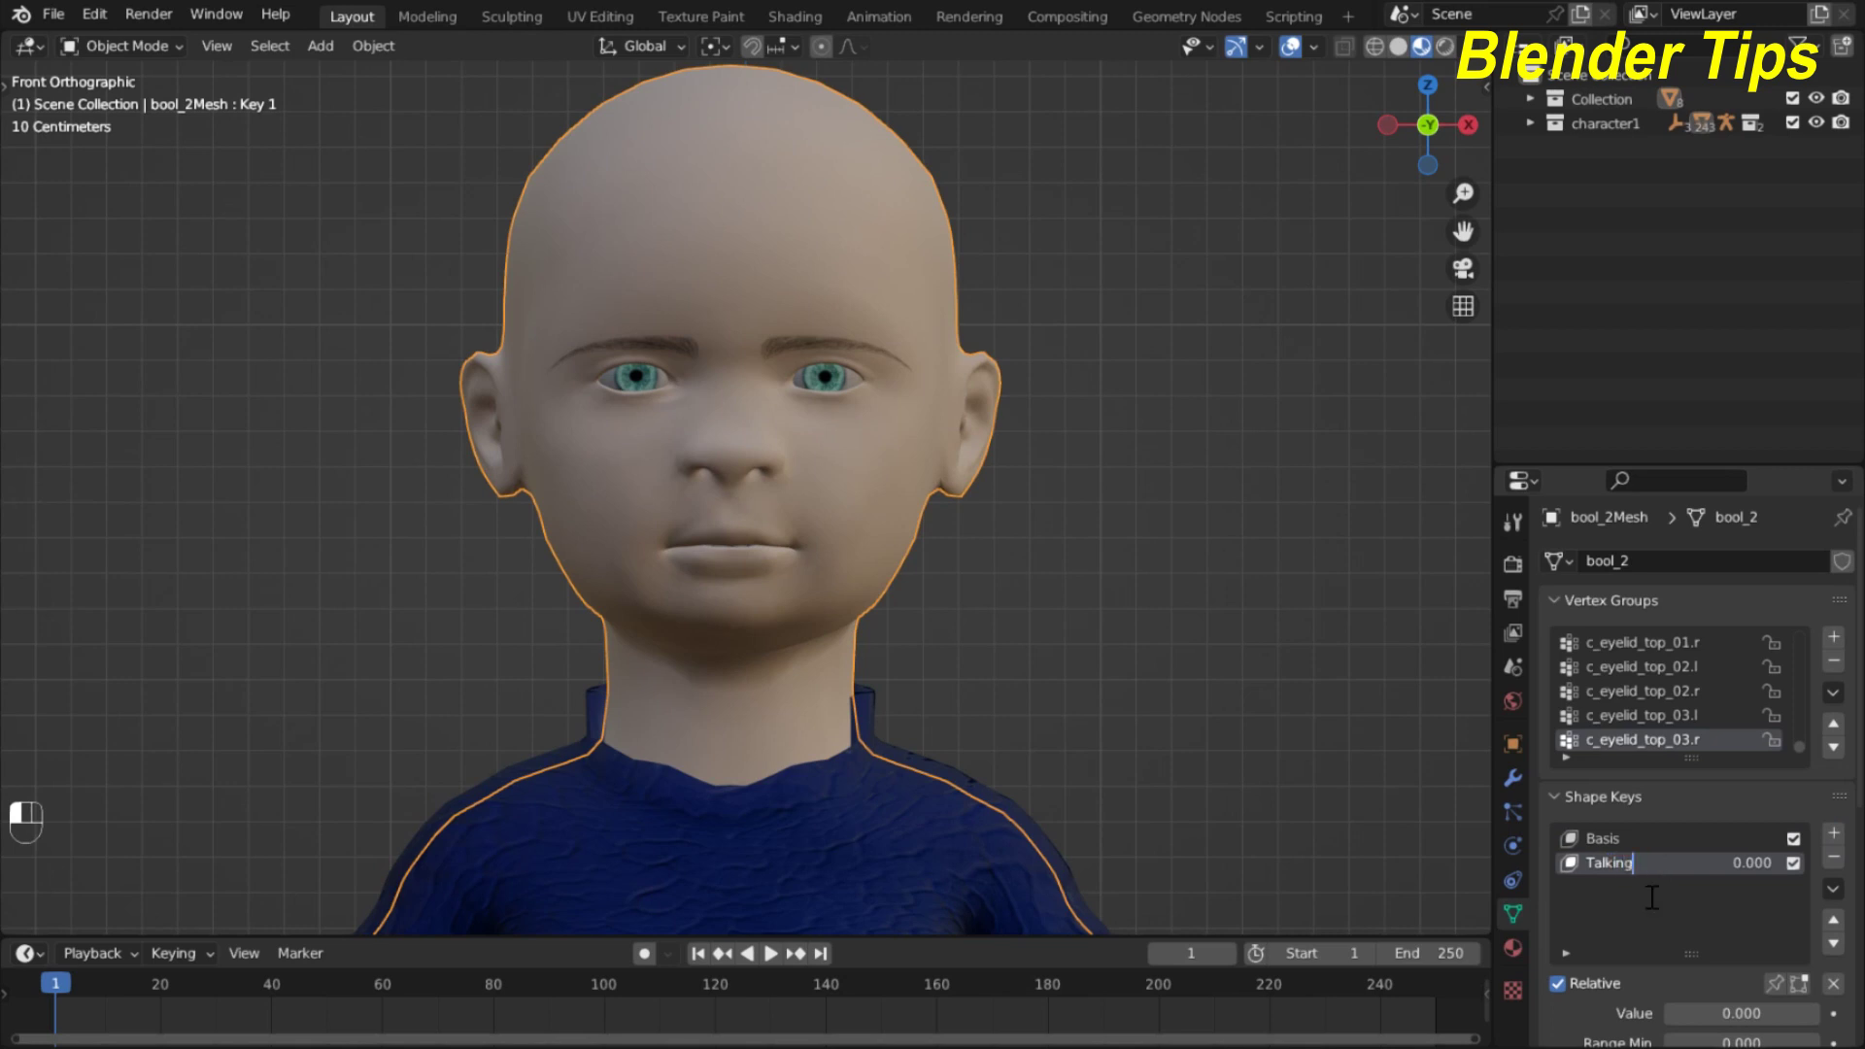
{"action": "key", "text": "Return"}
In Edit Mode, raise the middle upper-lip vertex straight up along Z with proportional editing.
{"action": "scroll", "coordinate": [842, 389], "scroll_direction": "up", "scroll_amount": 3}
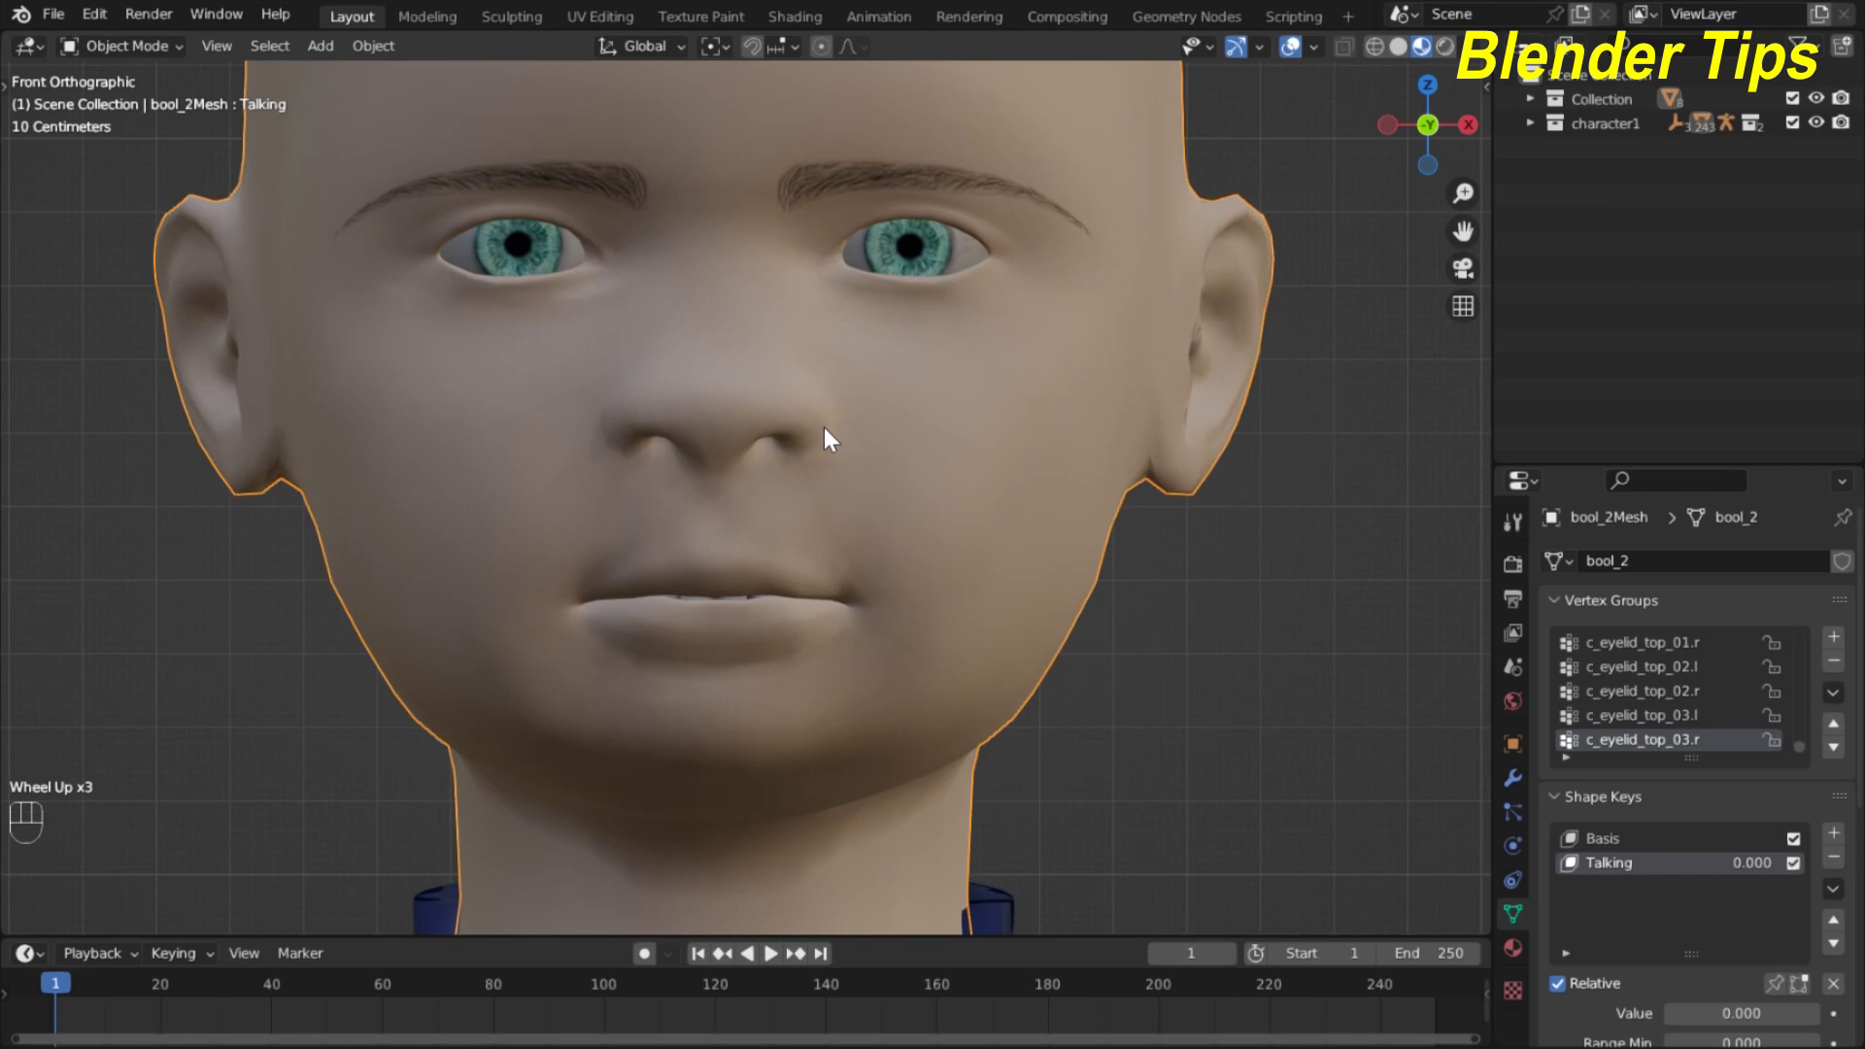
{"action": "key", "text": "Tab"}
{"action": "scroll", "coordinate": [822, 426], "scroll_direction": "up", "scroll_amount": 1}
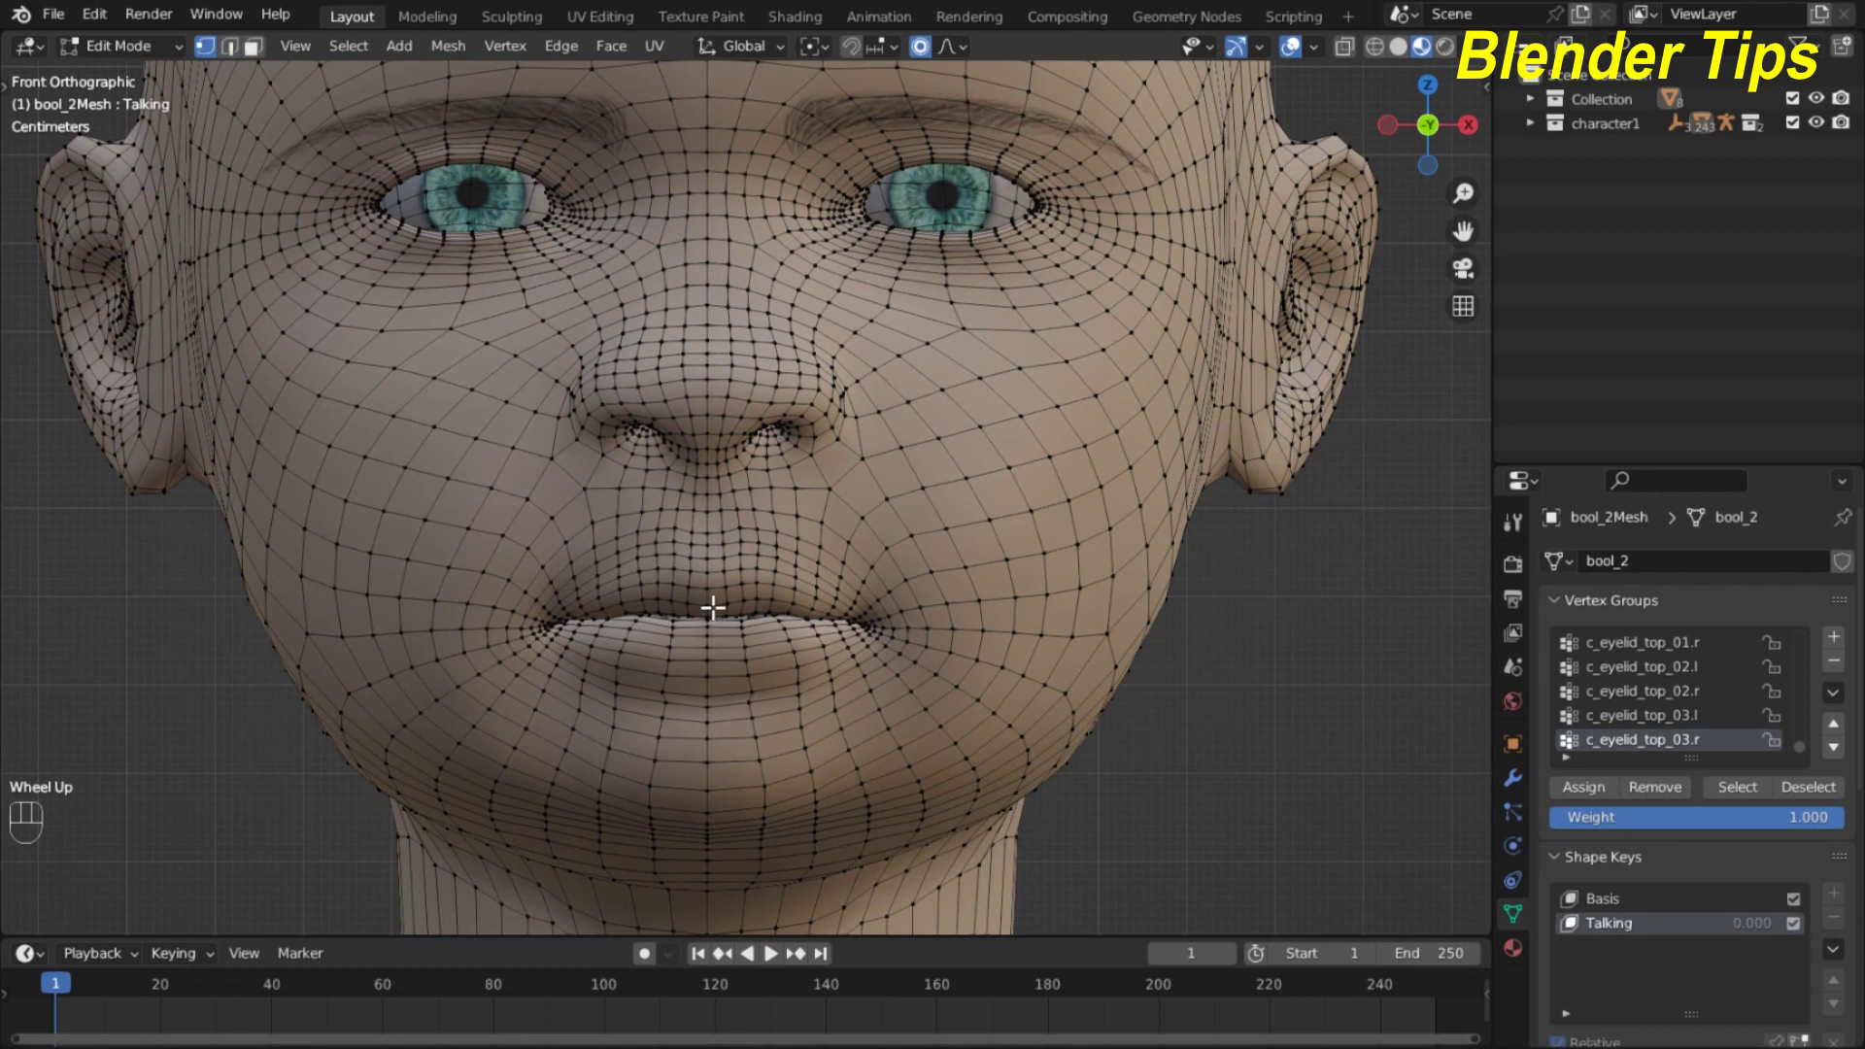
{"action": "left_click", "coordinate": [709, 606]}
{"action": "key", "text": "g"}
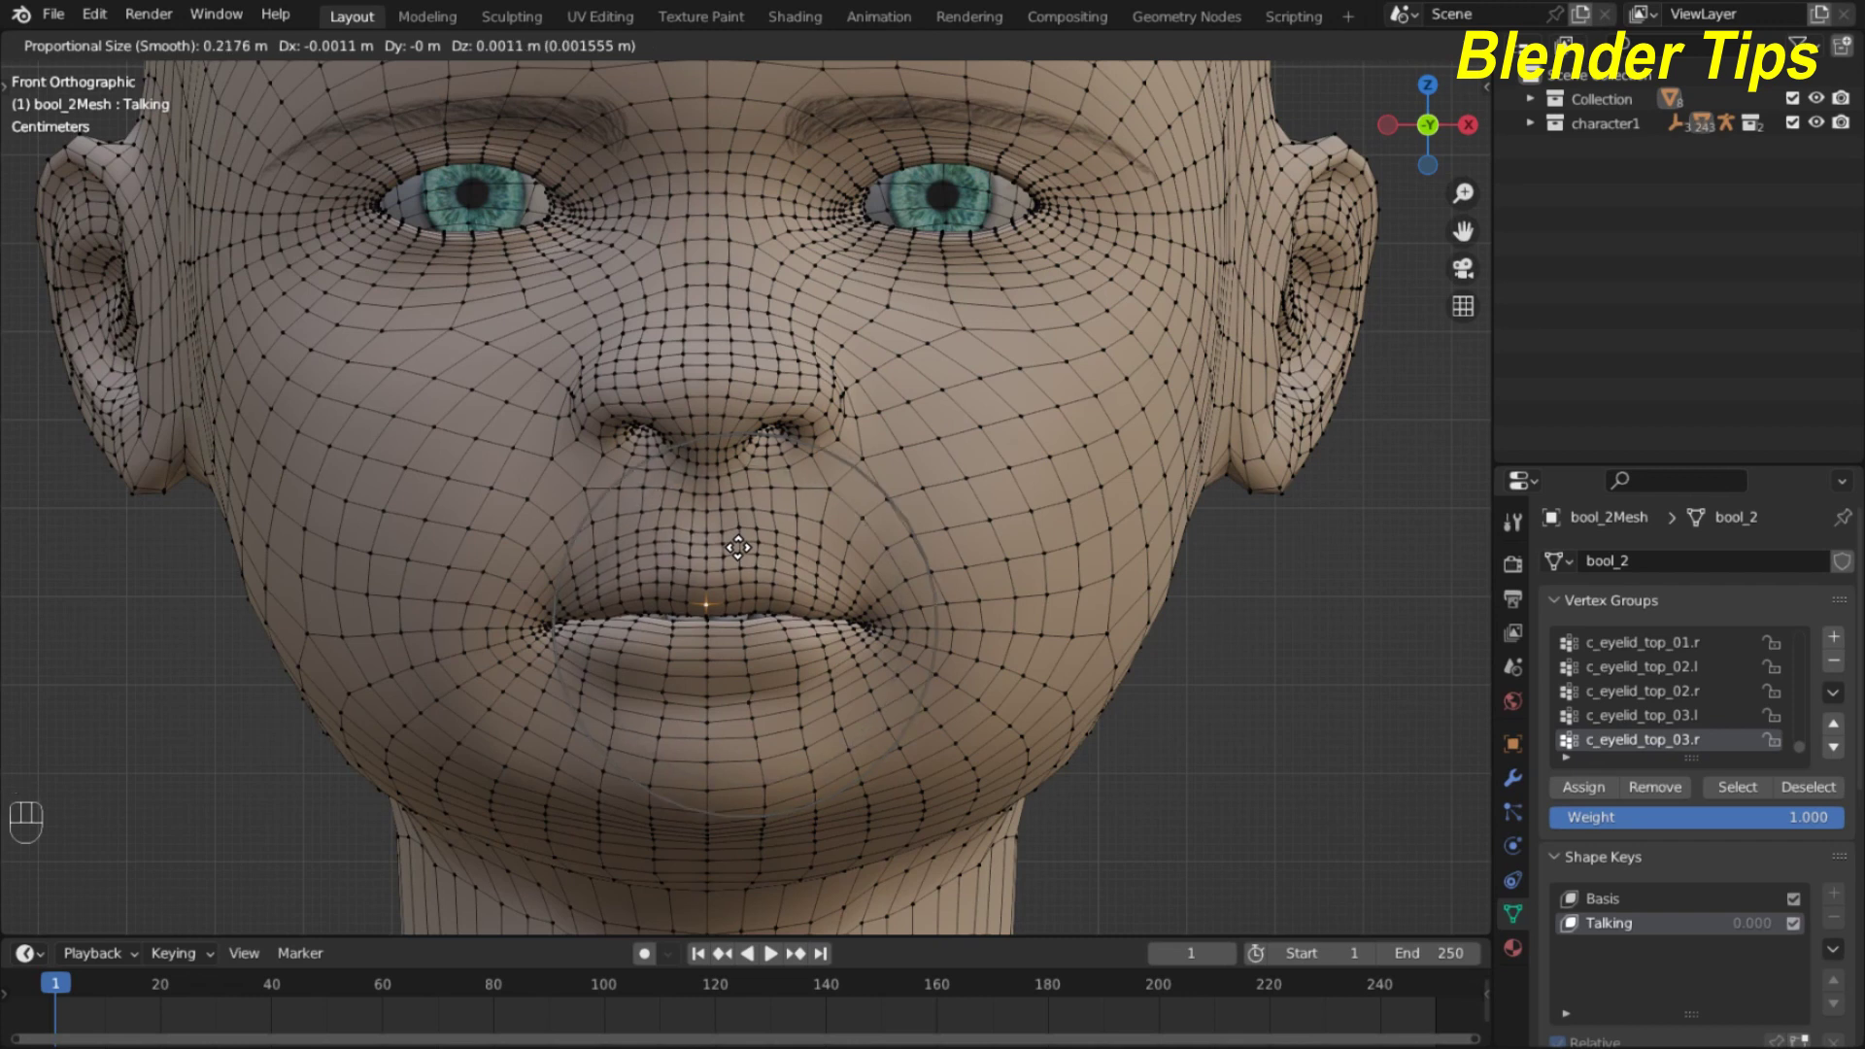
{"action": "scroll", "coordinate": [738, 548], "scroll_direction": "down", "scroll_amount": 1}
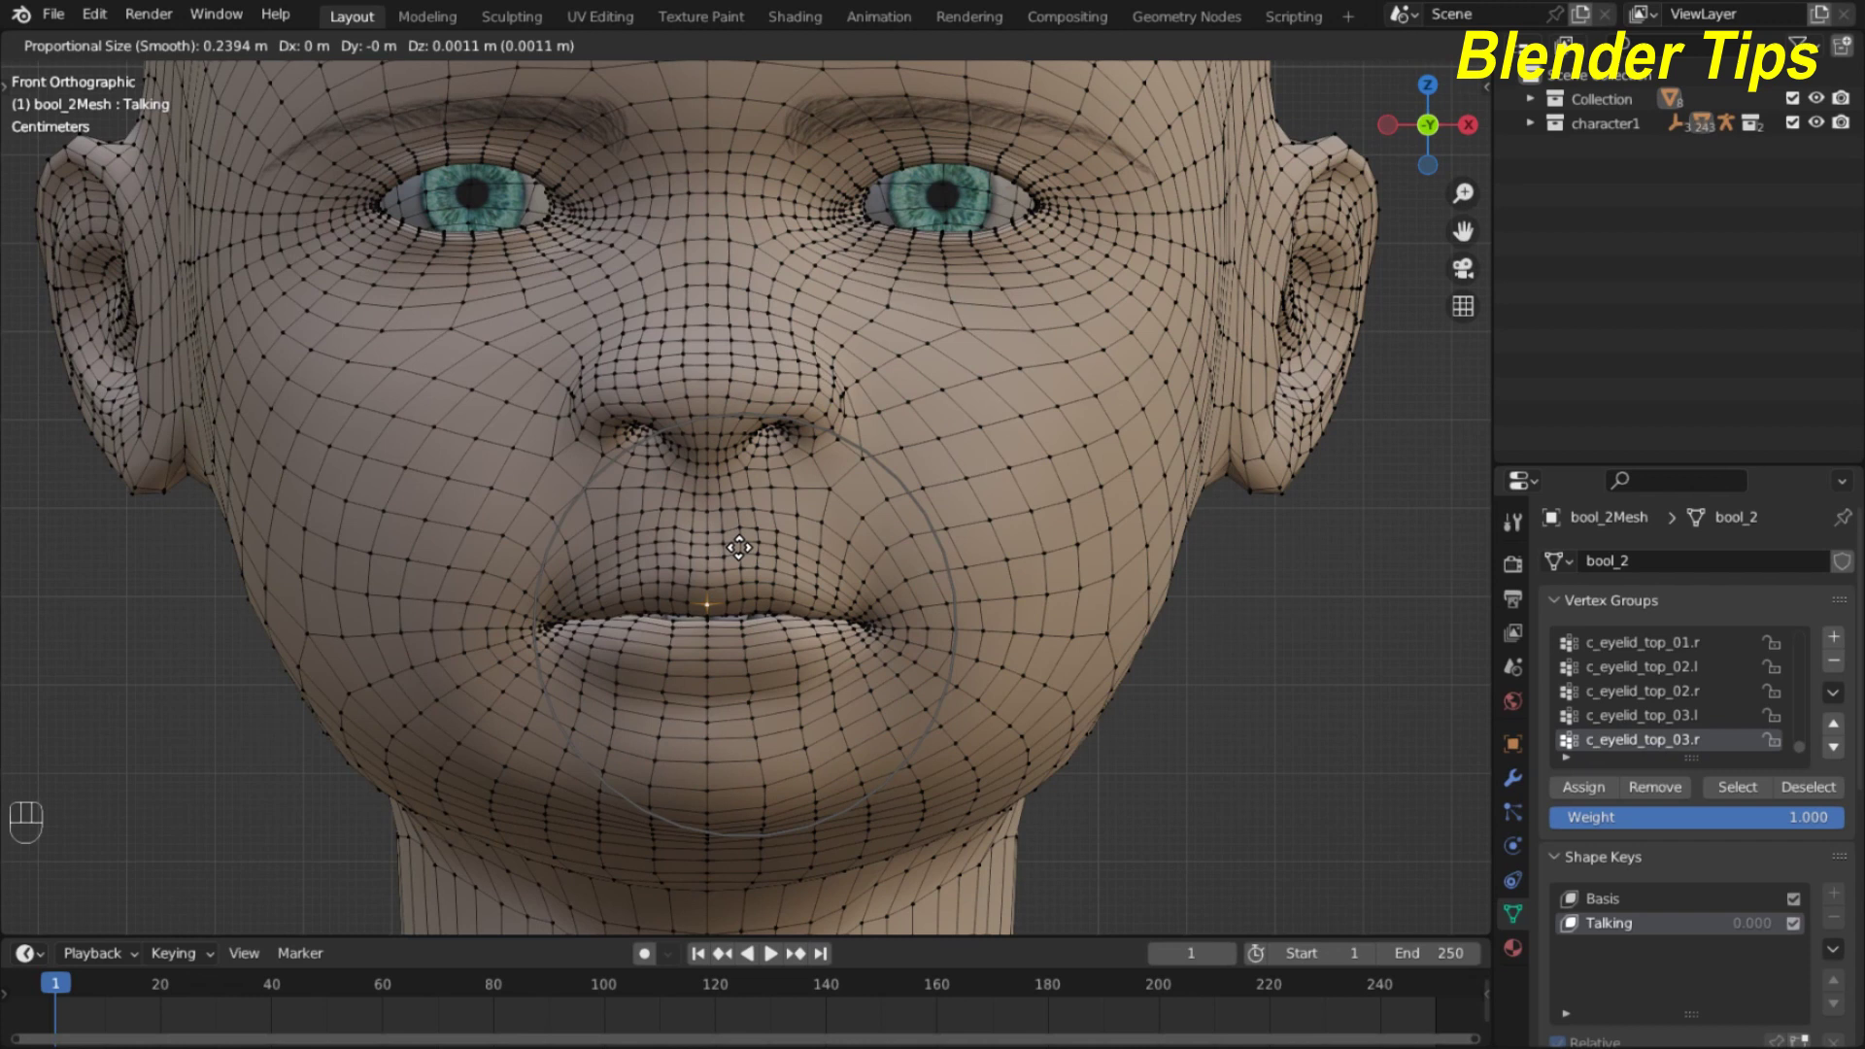
{"action": "key", "text": "z"}
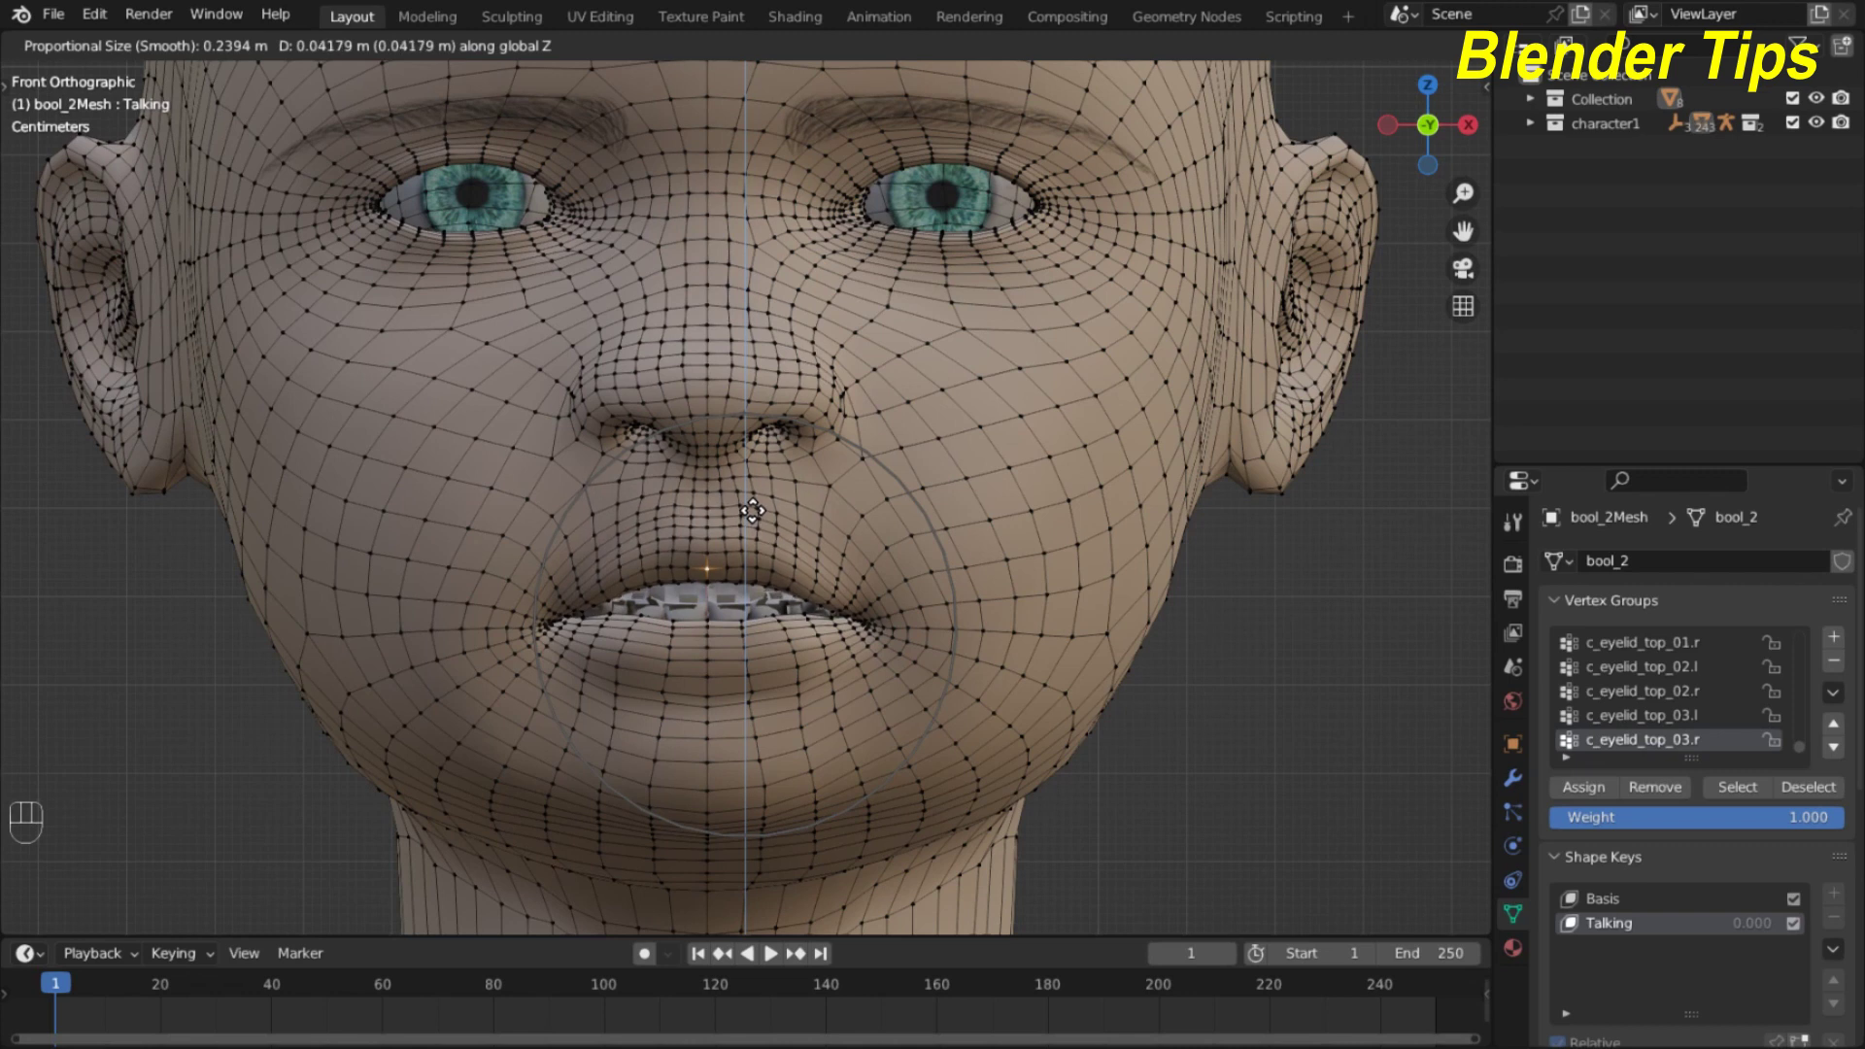
{"action": "left_click", "coordinate": [753, 511]}
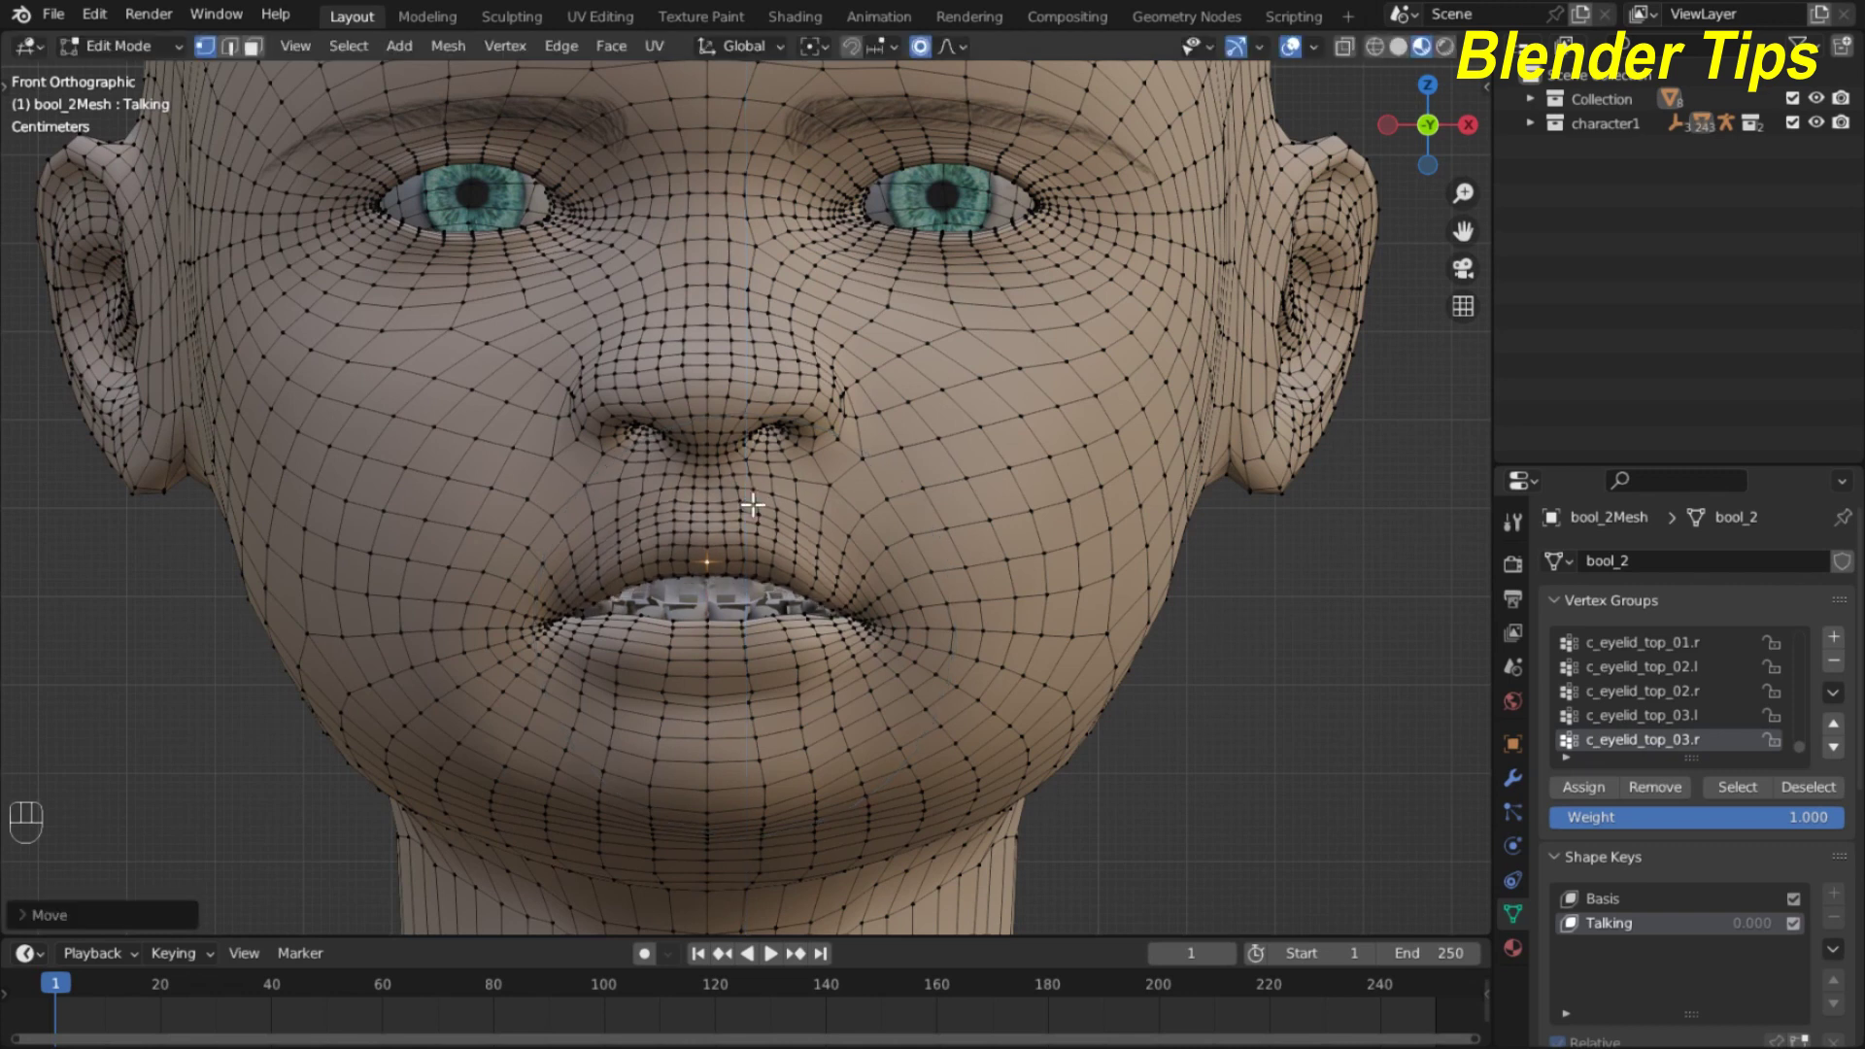
Pull the middle lower-lip vertex down about 0.05 m along Z to bare the teeth.
{"action": "left_click", "coordinate": [705, 627]}
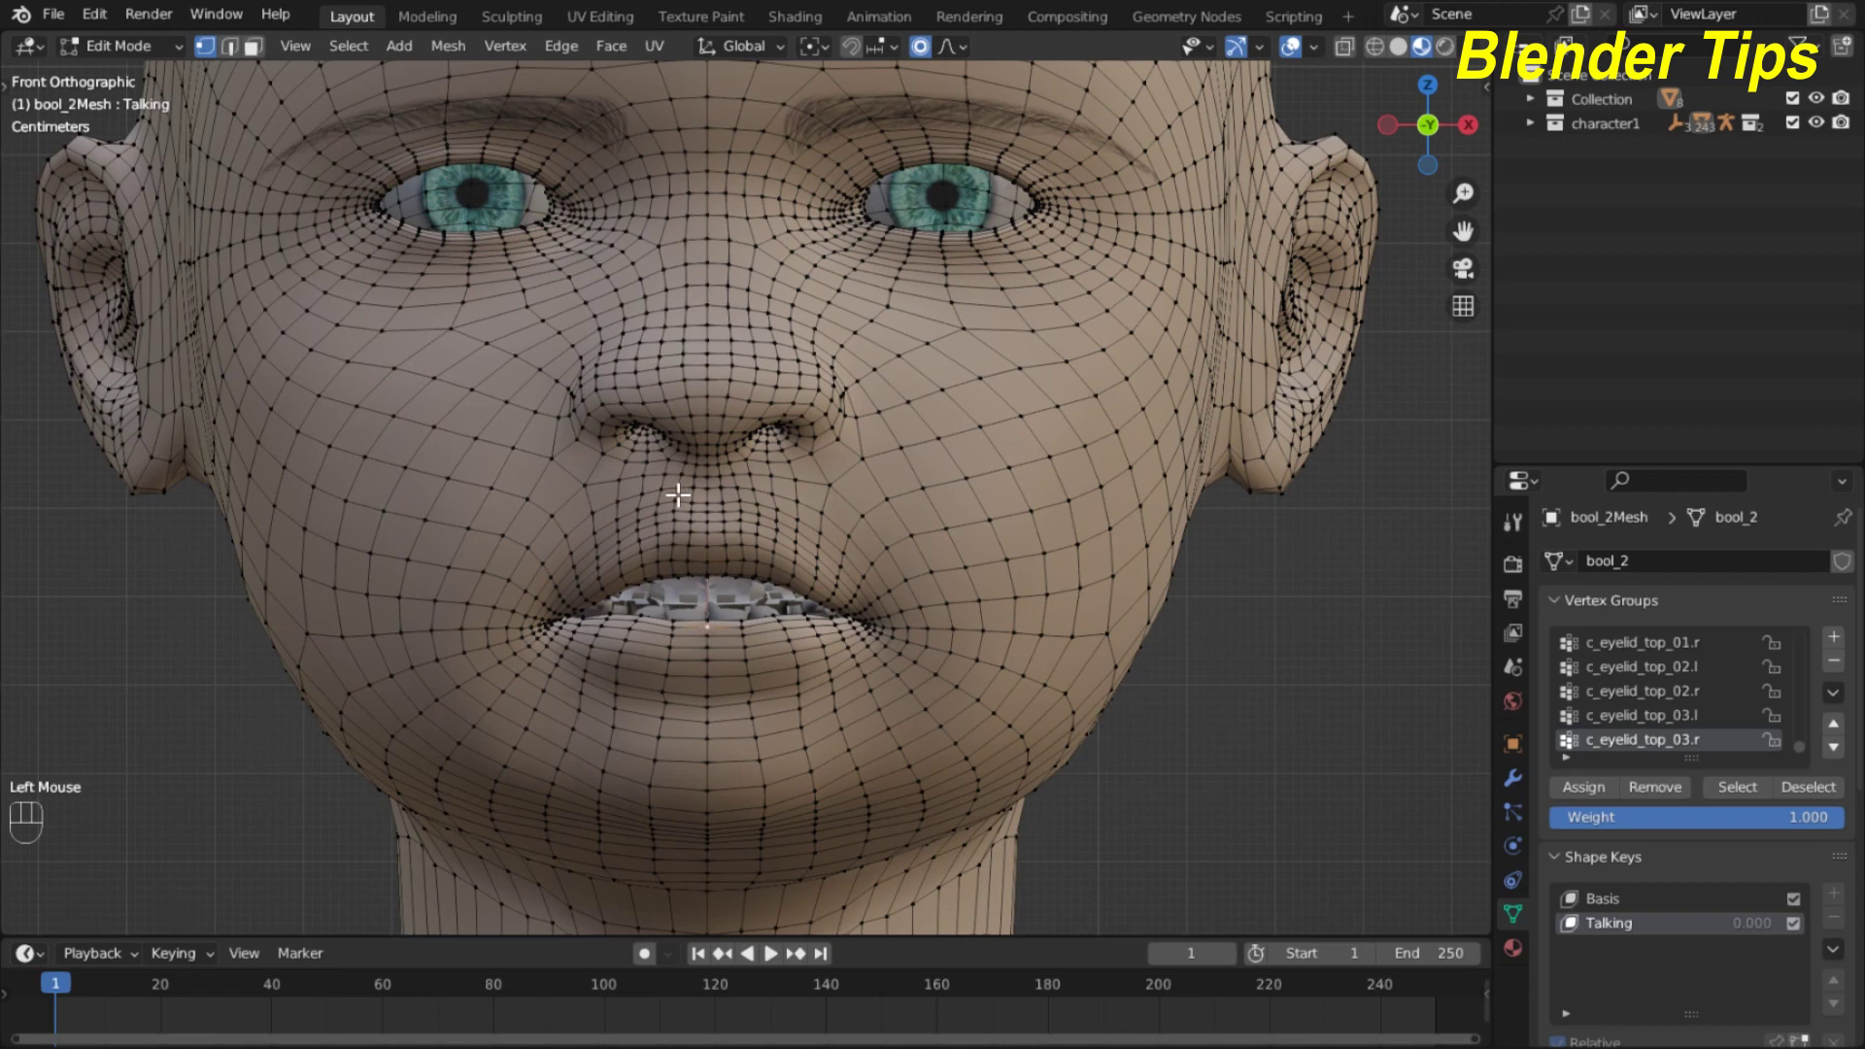
{"action": "middle_click_drag", "start_coordinate": [716, 470], "coordinate": [725, 395], "text": "shift"}
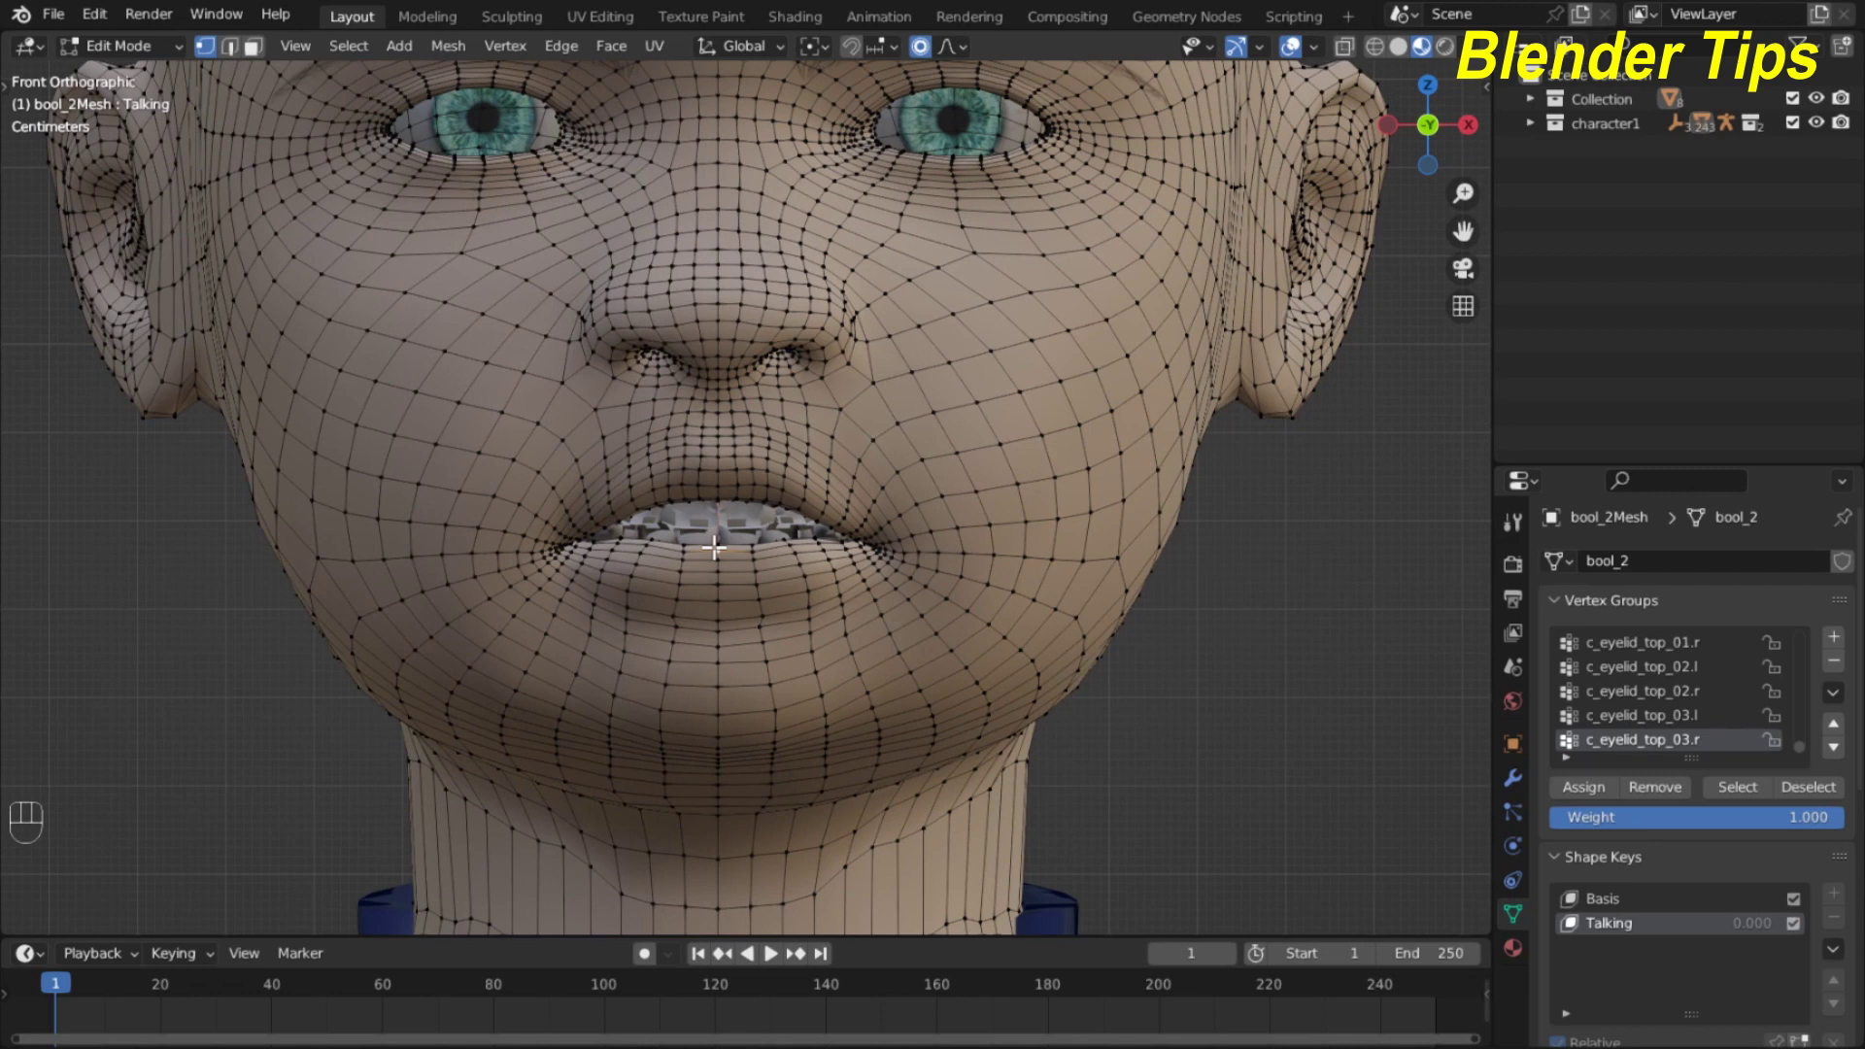
{"action": "key", "text": "g"}
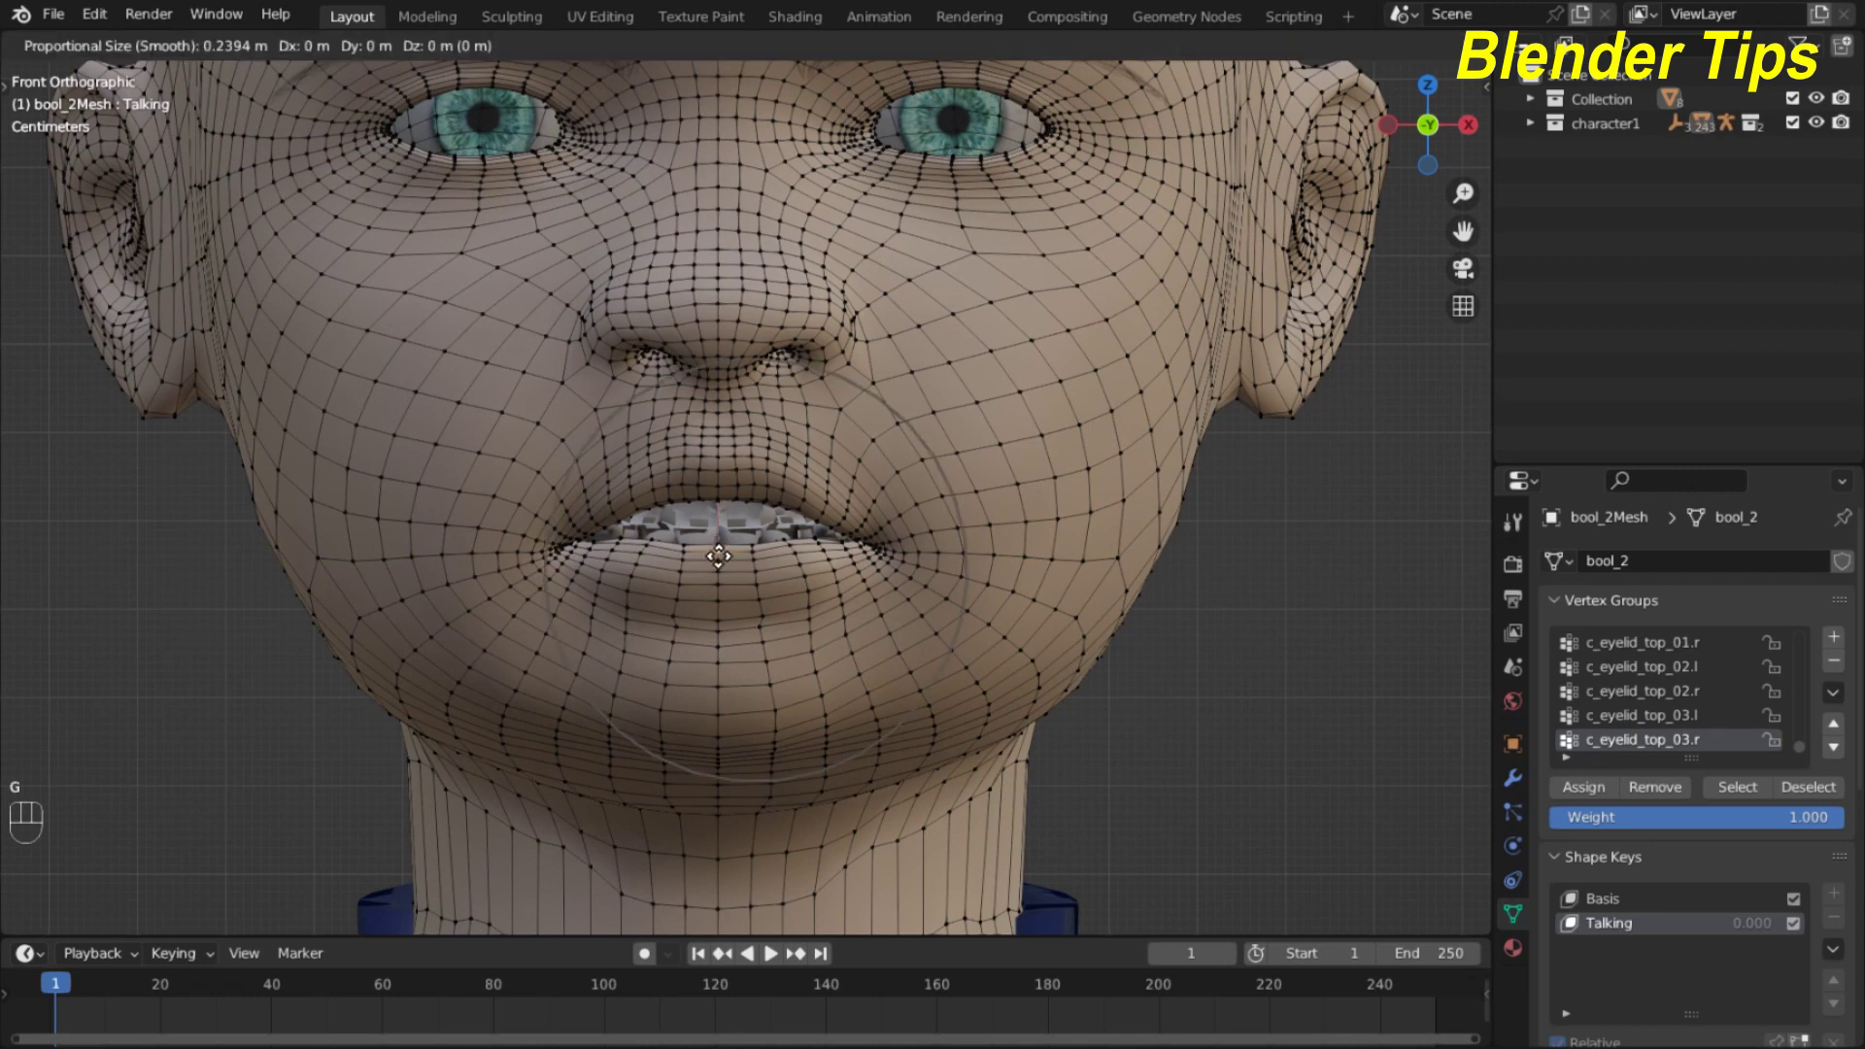
{"action": "key", "text": "z"}
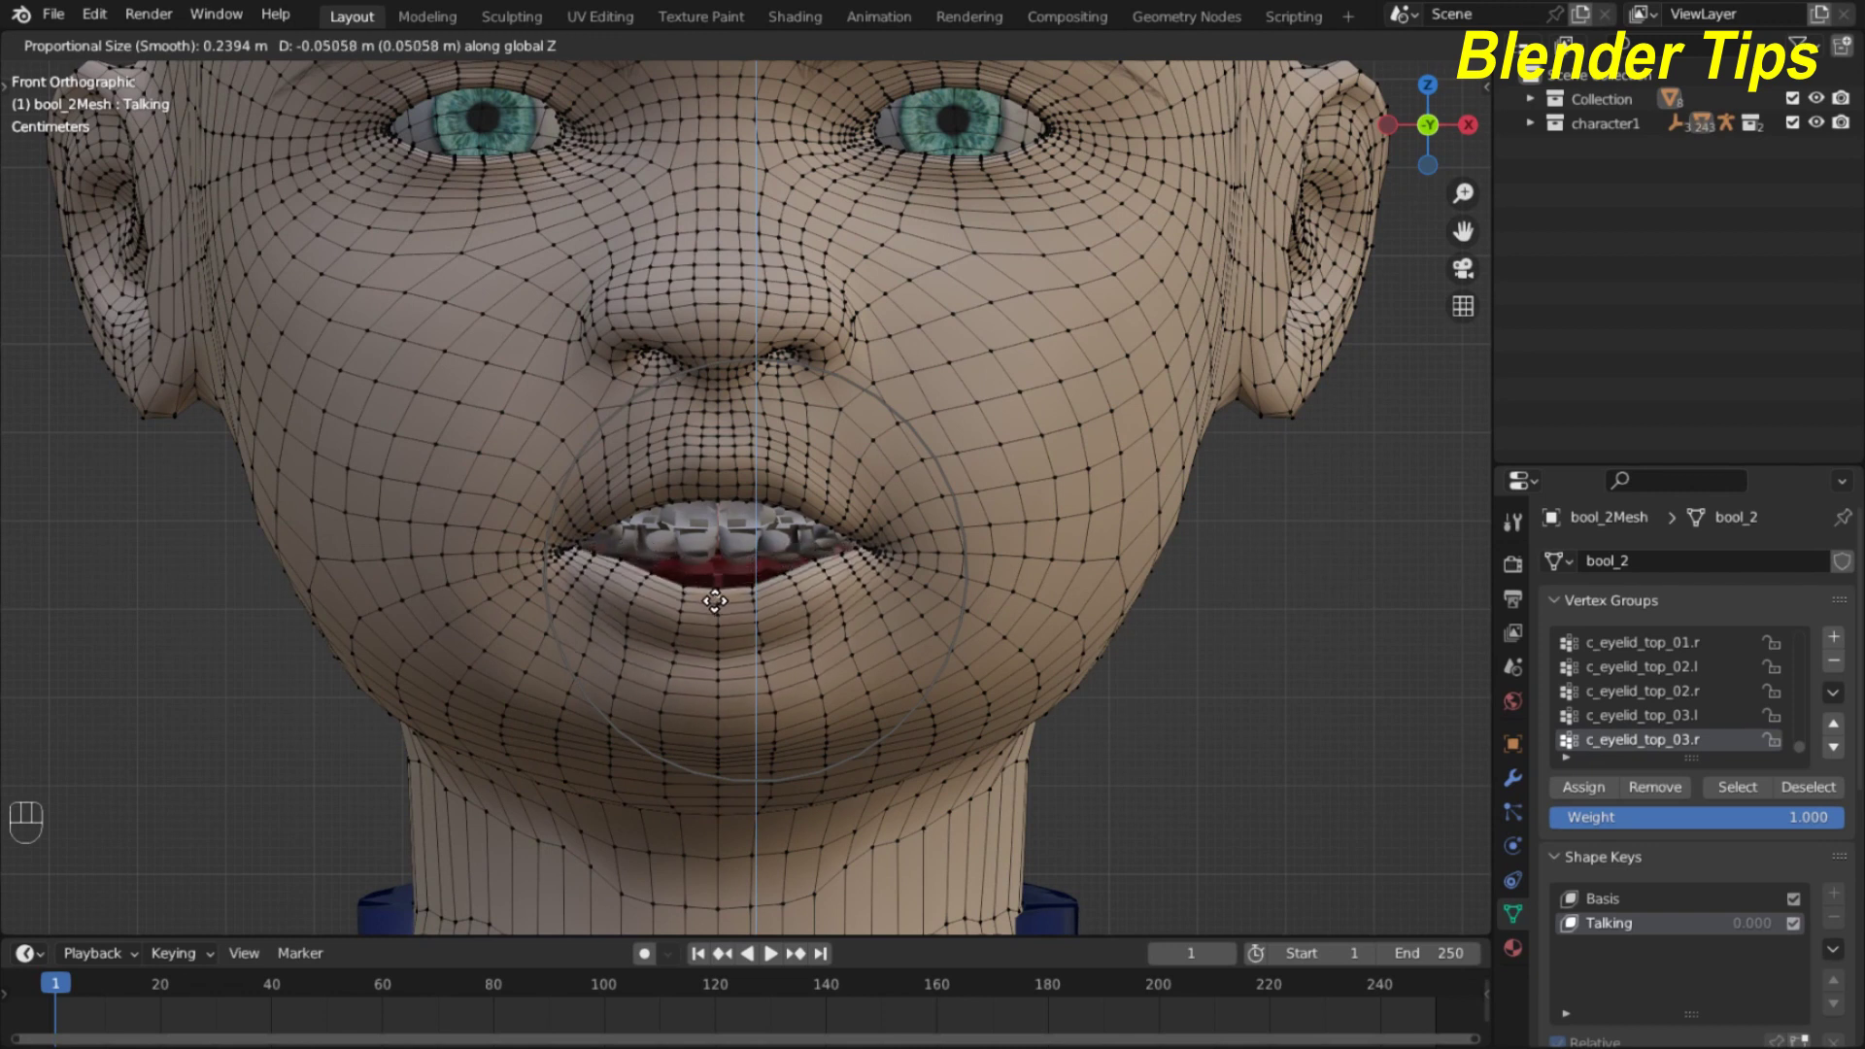
{"action": "left_click", "coordinate": [715, 602]}
{"action": "scroll", "coordinate": [917, 573], "scroll_direction": "down", "scroll_amount": 2}
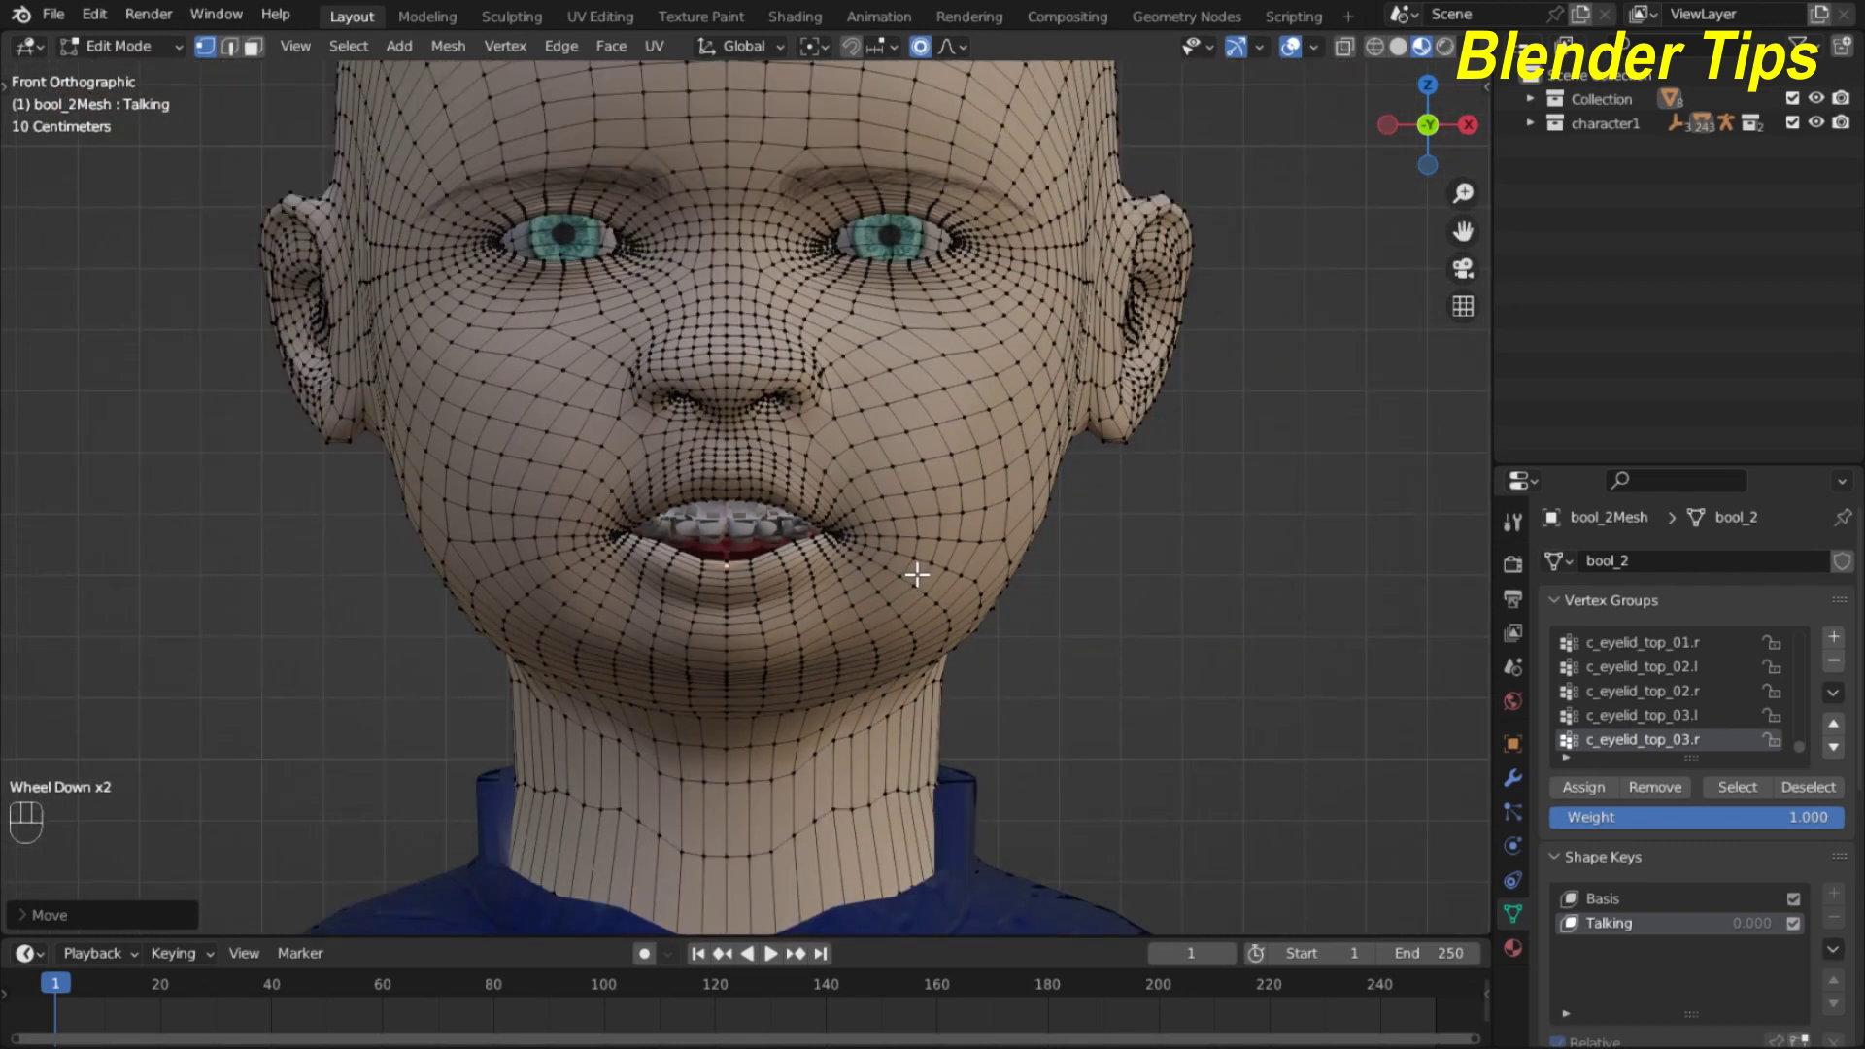
Return to Object Mode, frame the face, and drag the Talking Value slider to preview the mouth opening.
{"action": "key", "text": "Tab"}
{"action": "middle_click_drag", "start_coordinate": [854, 574], "coordinate": [855, 576]}
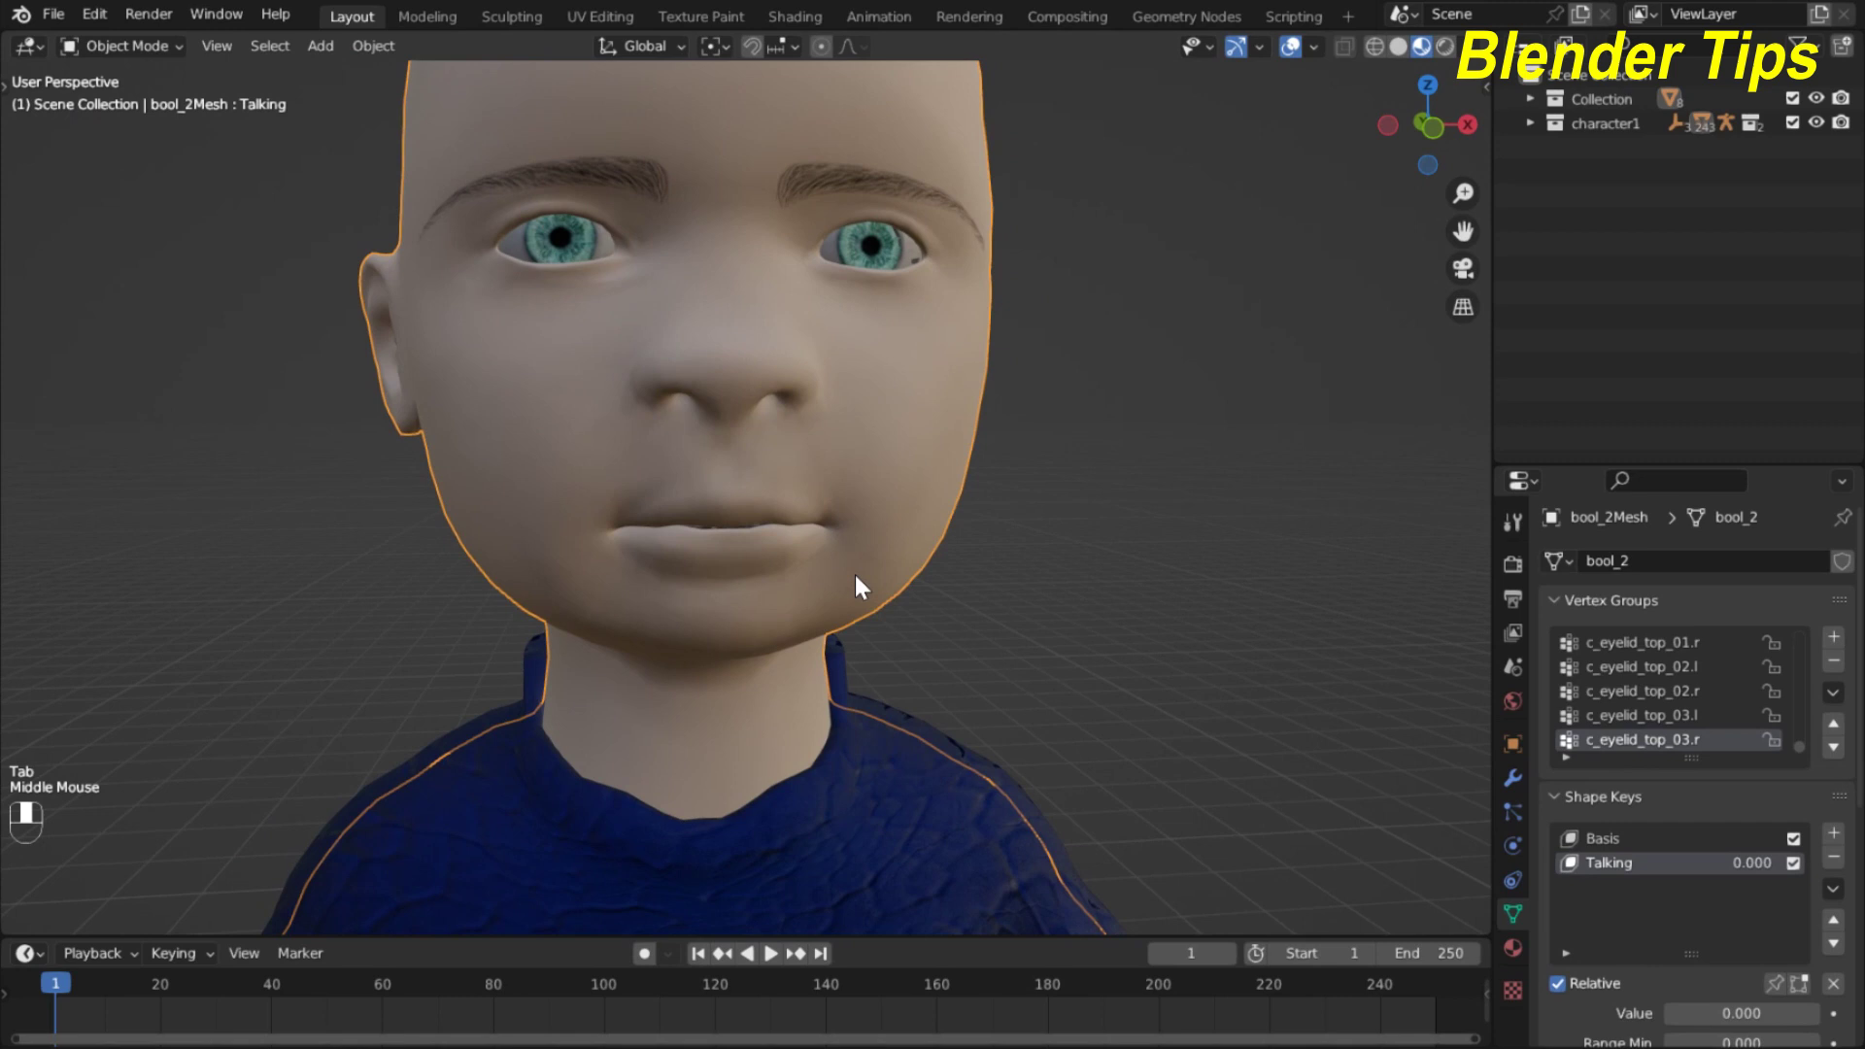
{"action": "scroll", "coordinate": [855, 576], "scroll_direction": "up", "scroll_amount": 2}
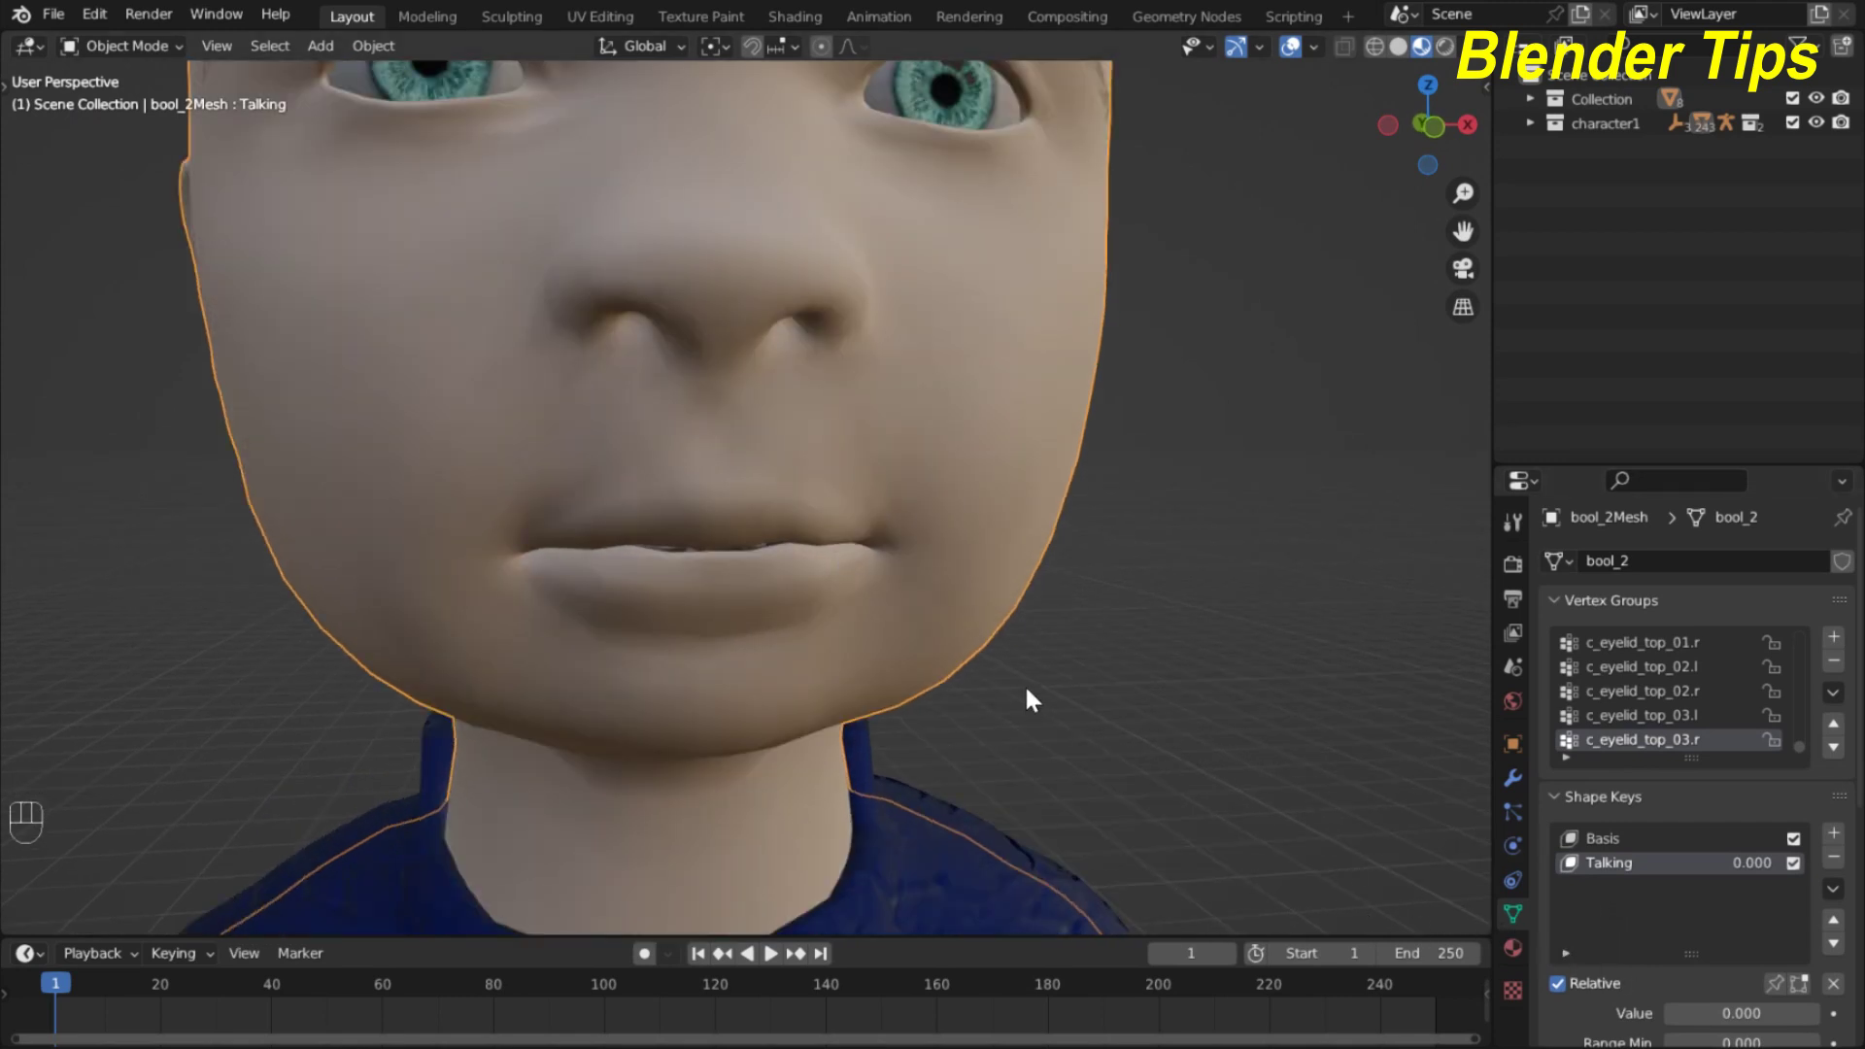
{"action": "scroll", "coordinate": [1053, 662], "scroll_direction": "down", "scroll_amount": 1}
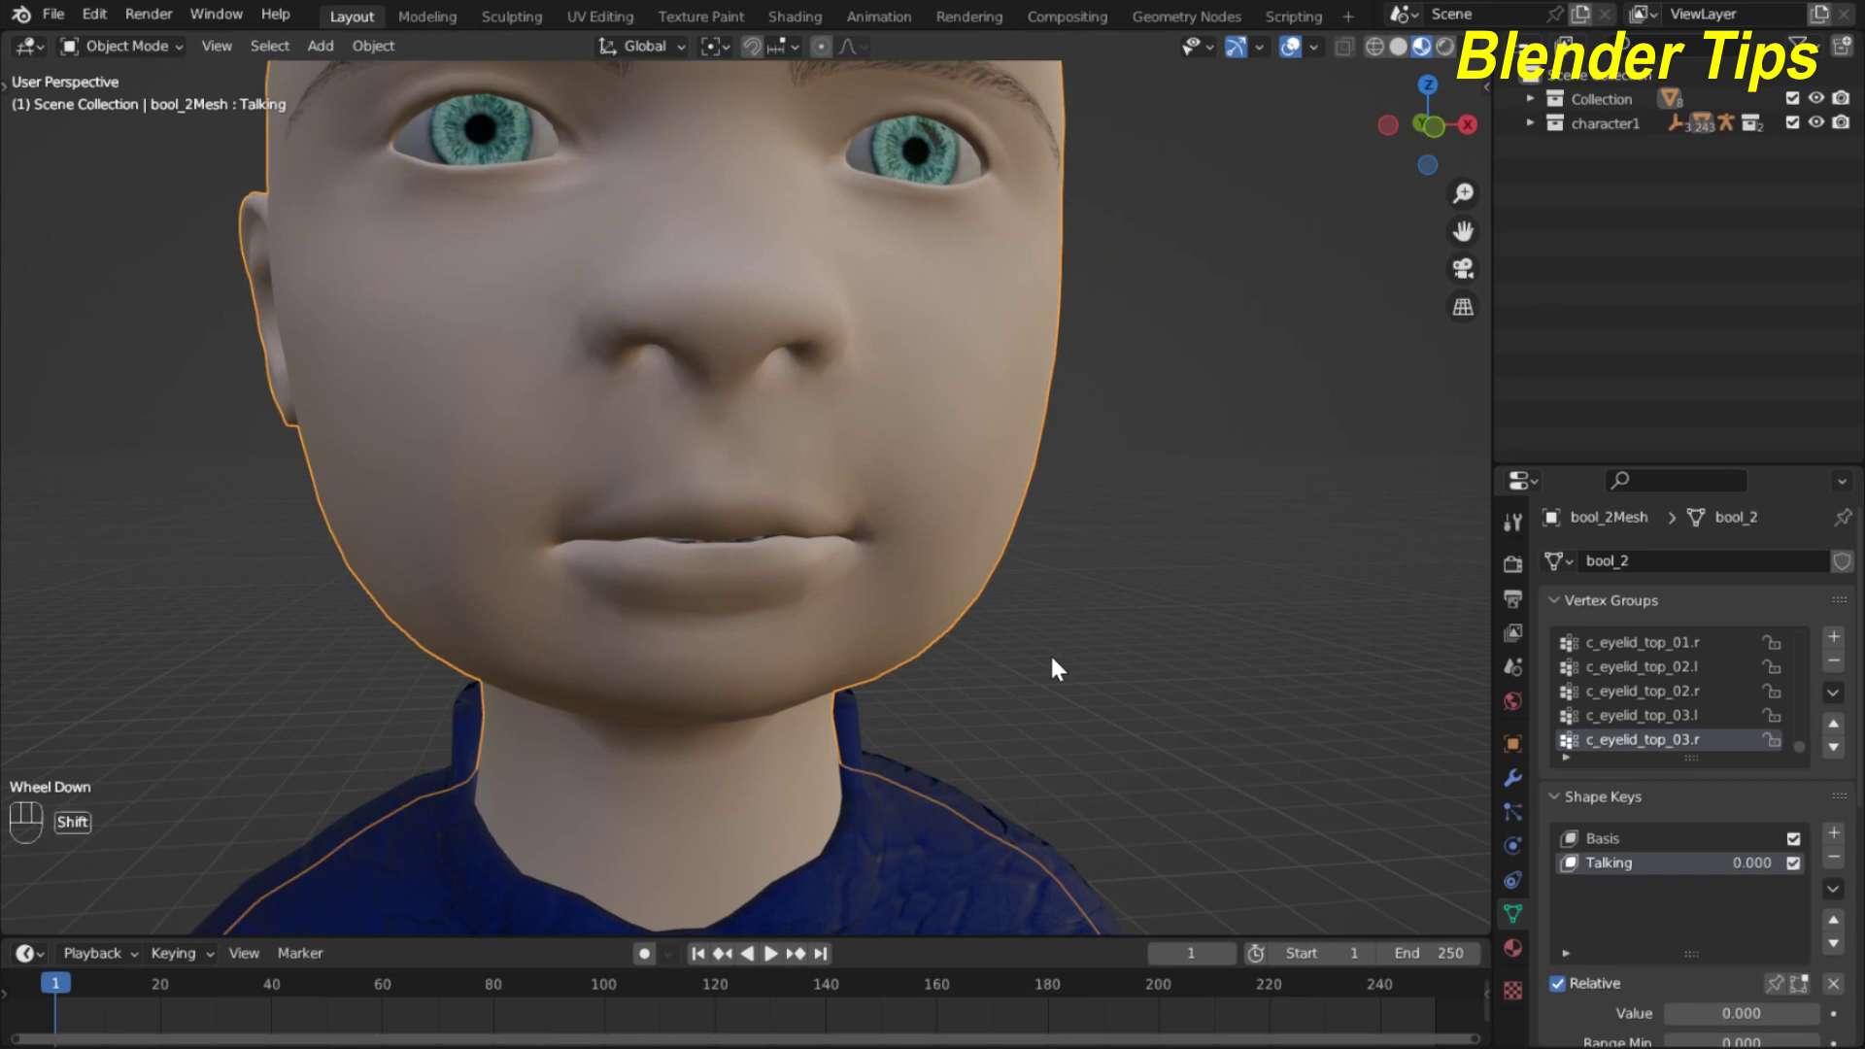
{"action": "middle_click_drag", "start_coordinate": [1053, 666], "coordinate": [1029, 624], "text": "shift"}
{"action": "scroll", "coordinate": [1574, 910], "scroll_direction": "down", "scroll_amount": 2}
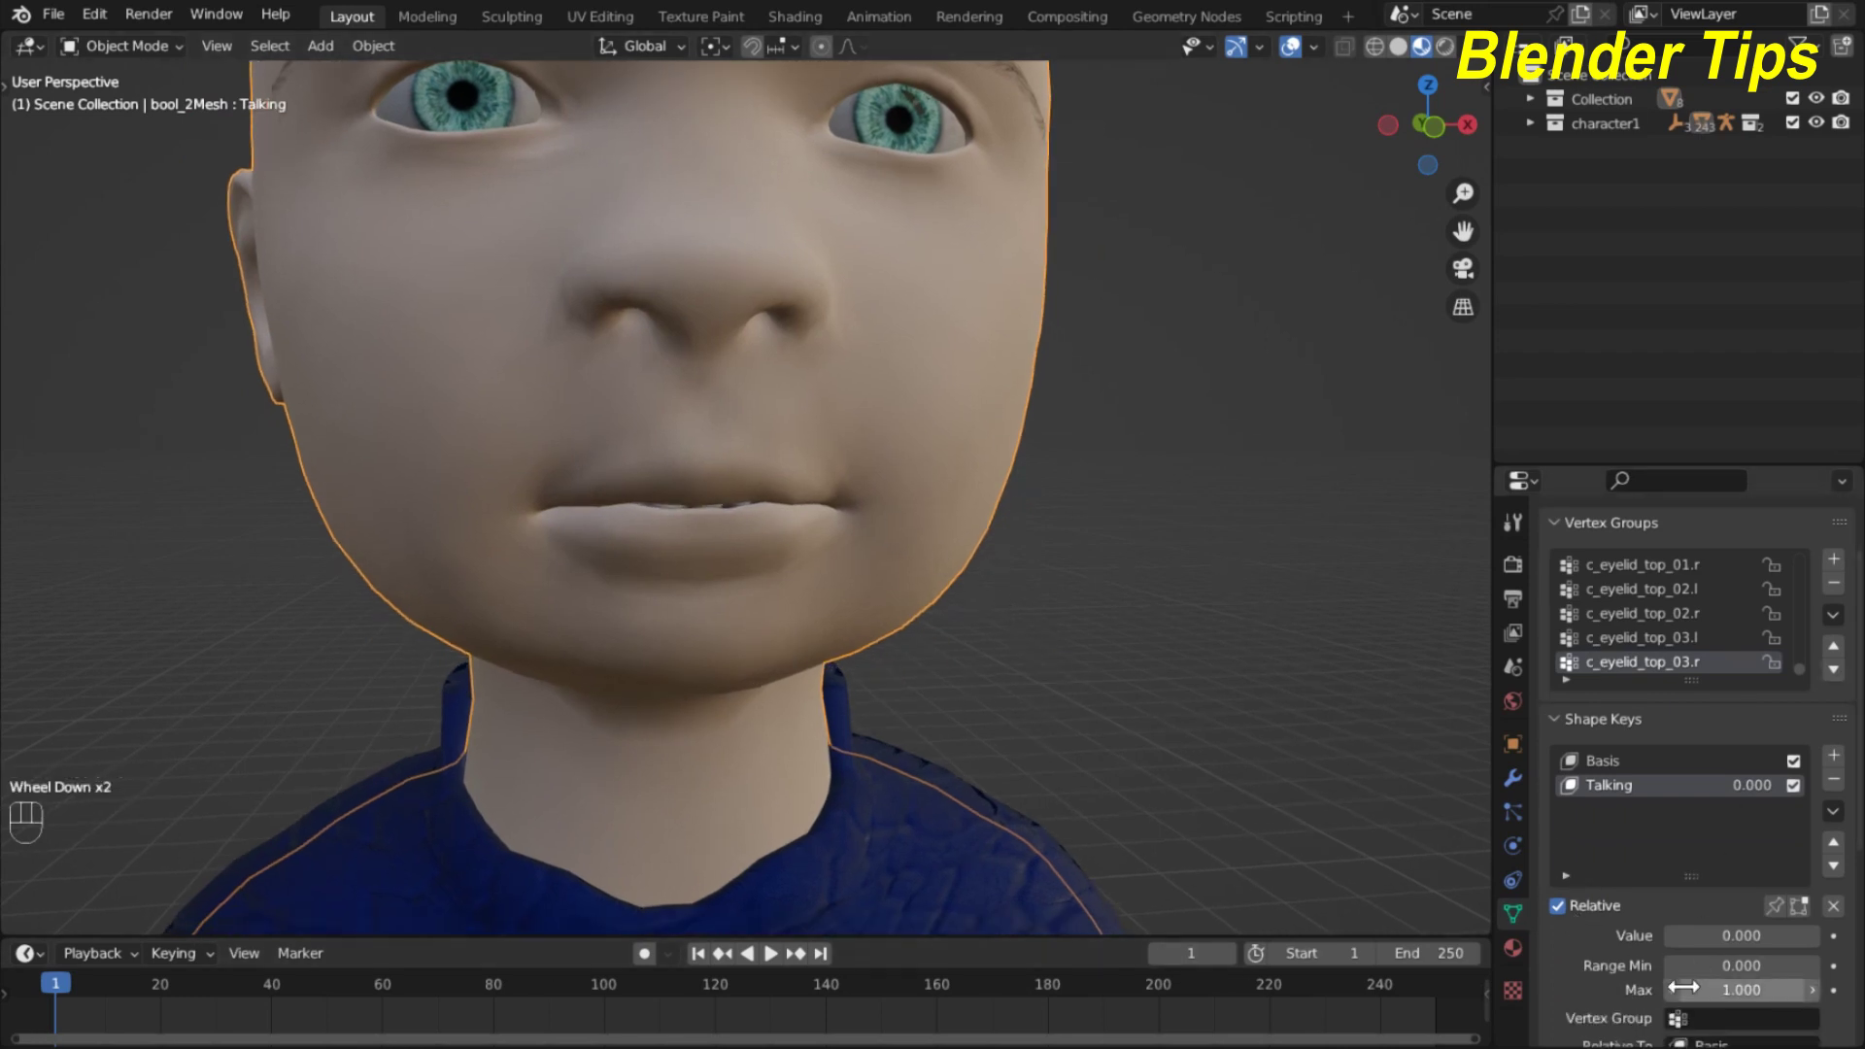
{"action": "mouse_move", "coordinate": [1681, 941]}
{"action": "left_mouse_down"}
{"action": "mouse_move", "coordinate": [1778, 940]}
{"action": "mouse_move", "coordinate": [1681, 940]}
{"action": "left_mouse_up"}
Zoom out to show the torso and arms, and raise the viewport–timeline border to enlarge the timeline.
{"action": "scroll", "coordinate": [1069, 680], "scroll_direction": "down", "scroll_amount": 2}
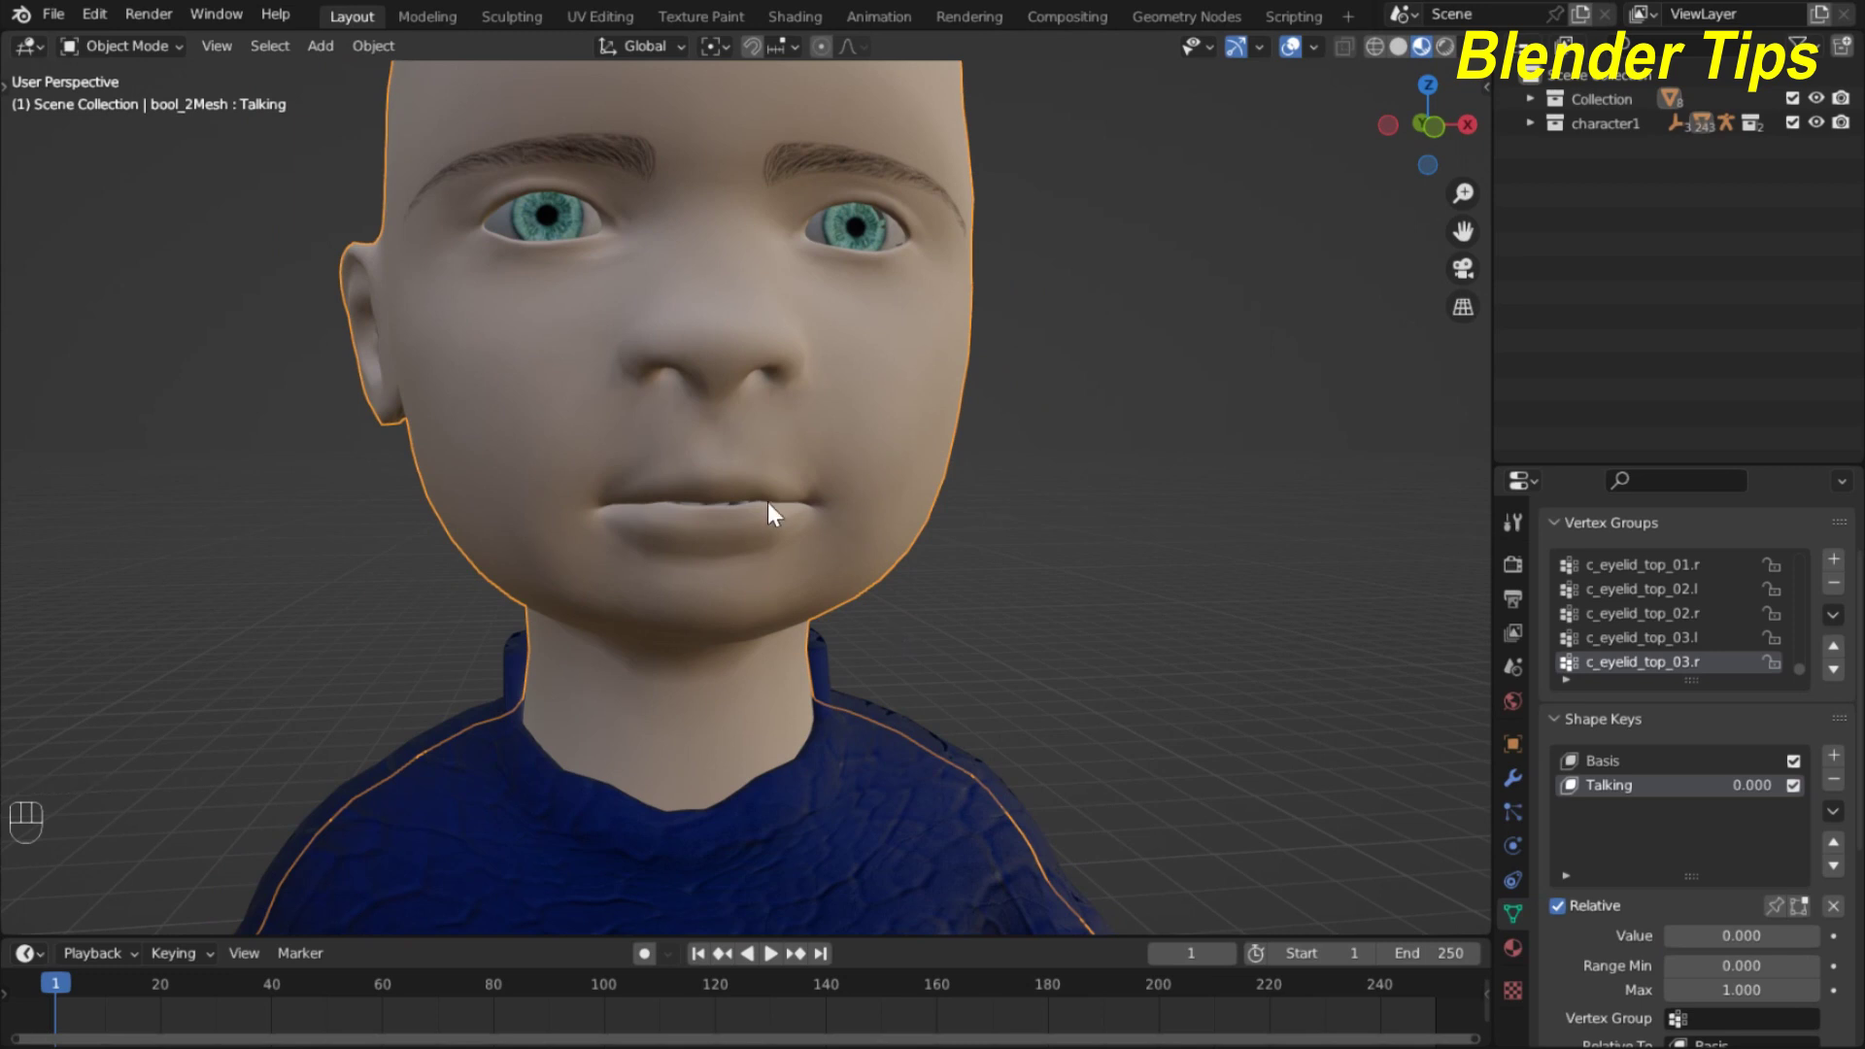
{"action": "scroll", "coordinate": [720, 589], "scroll_direction": "down", "scroll_amount": 1}
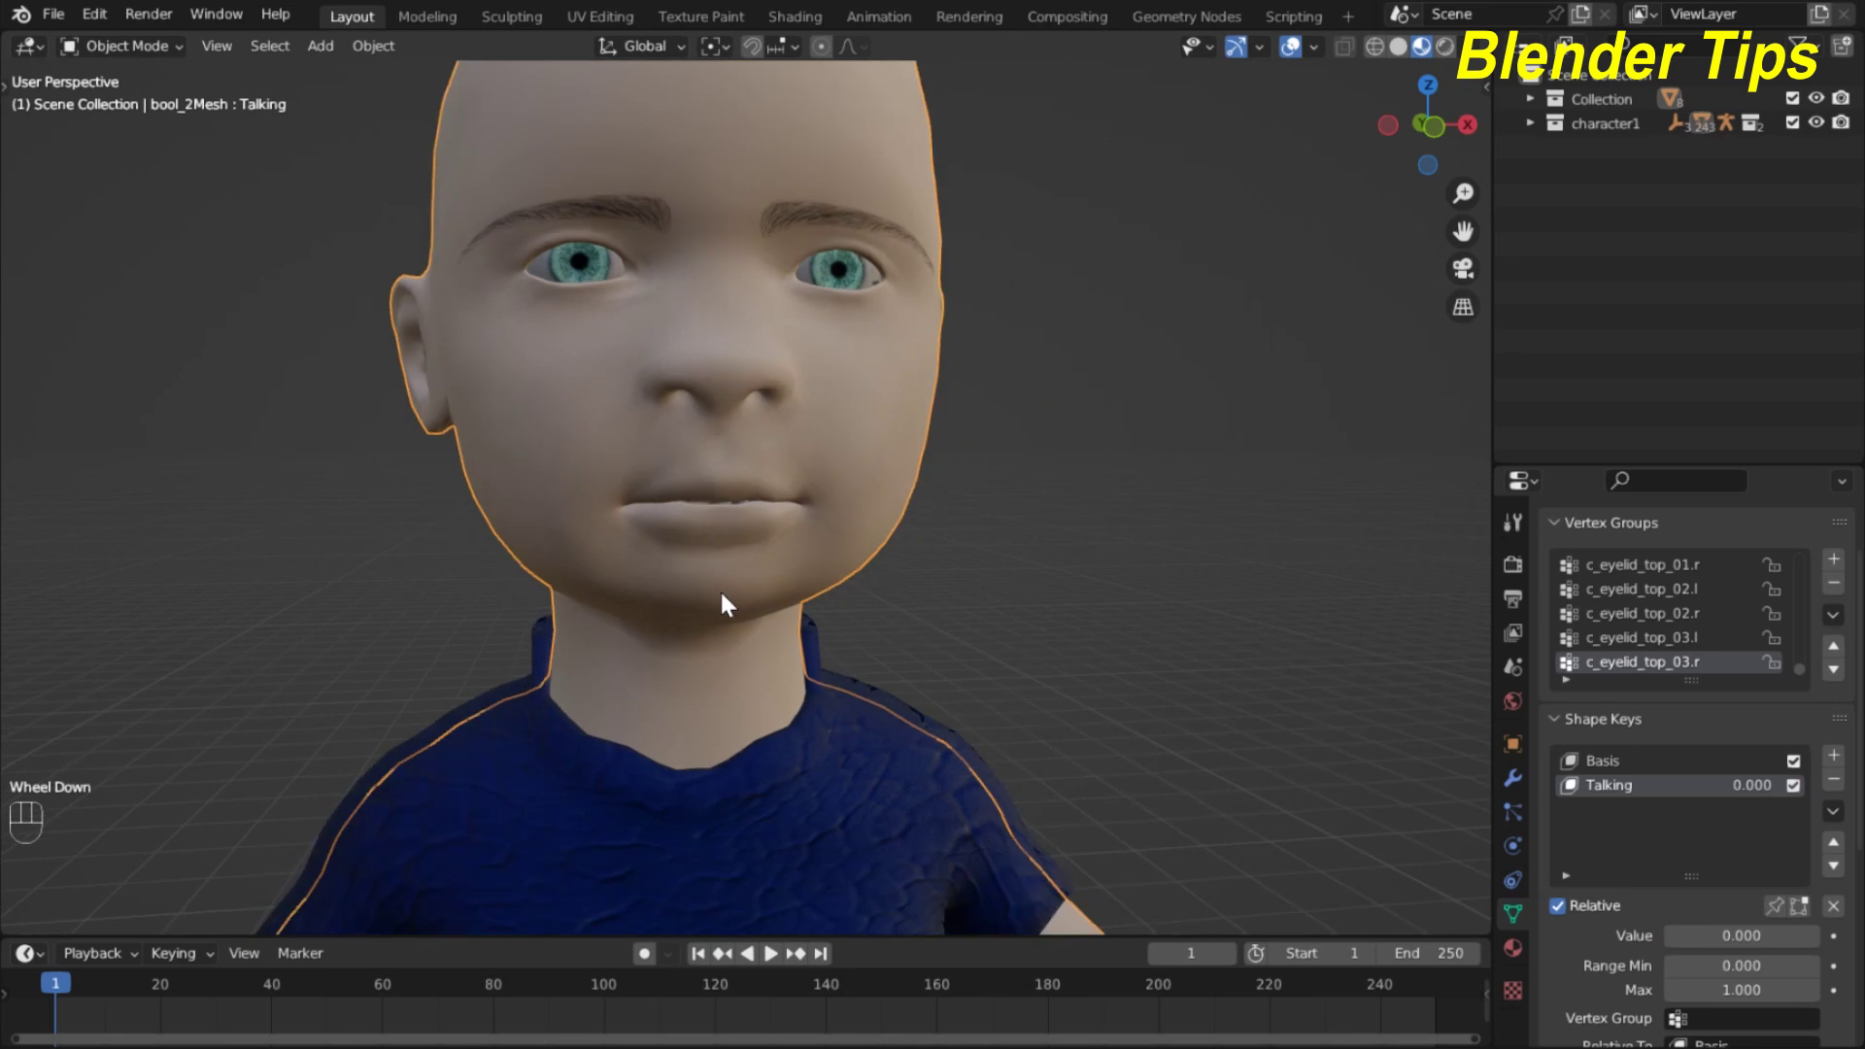
{"action": "scroll", "coordinate": [750, 581], "scroll_direction": "down", "scroll_amount": 1}
{"action": "middle_click_drag", "start_coordinate": [750, 581], "coordinate": [789, 453], "text": "shift"}
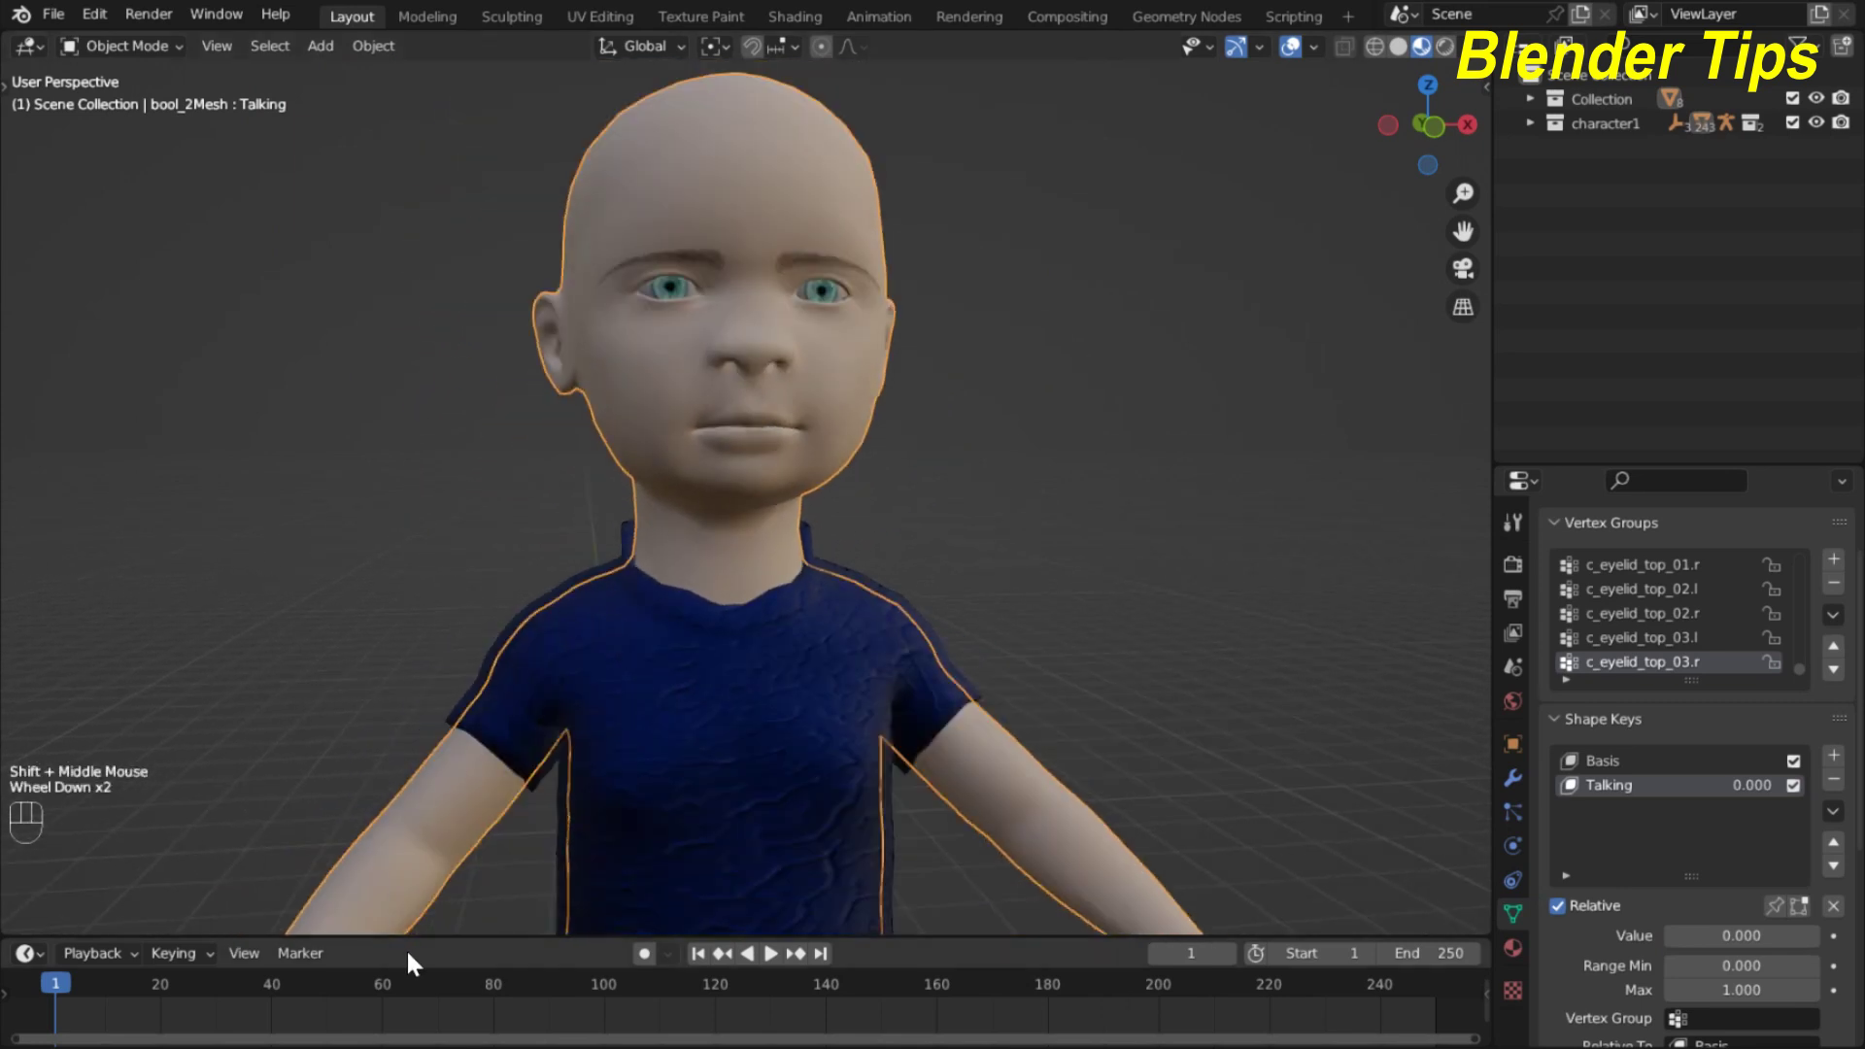
{"action": "left_click_drag", "start_coordinate": [413, 940], "coordinate": [466, 867]}
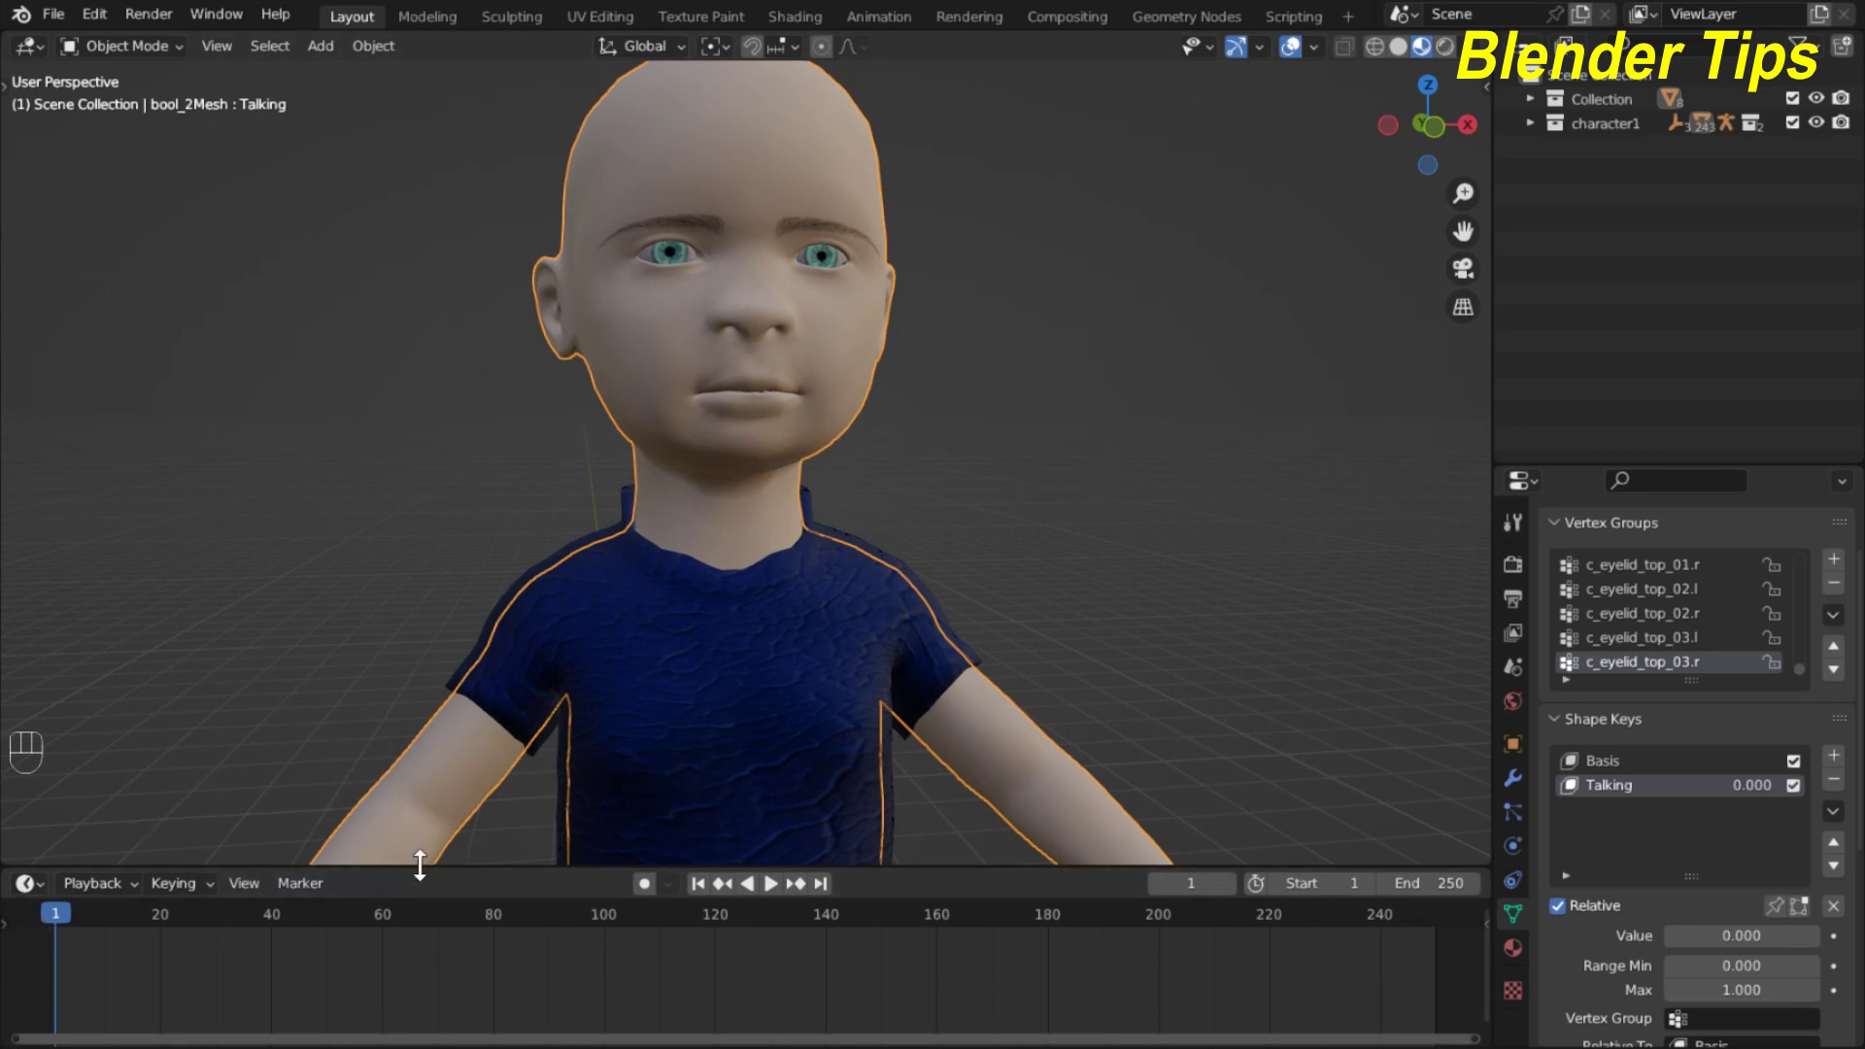
{"action": "left_click_drag", "start_coordinate": [420, 864], "coordinate": [424, 550]}
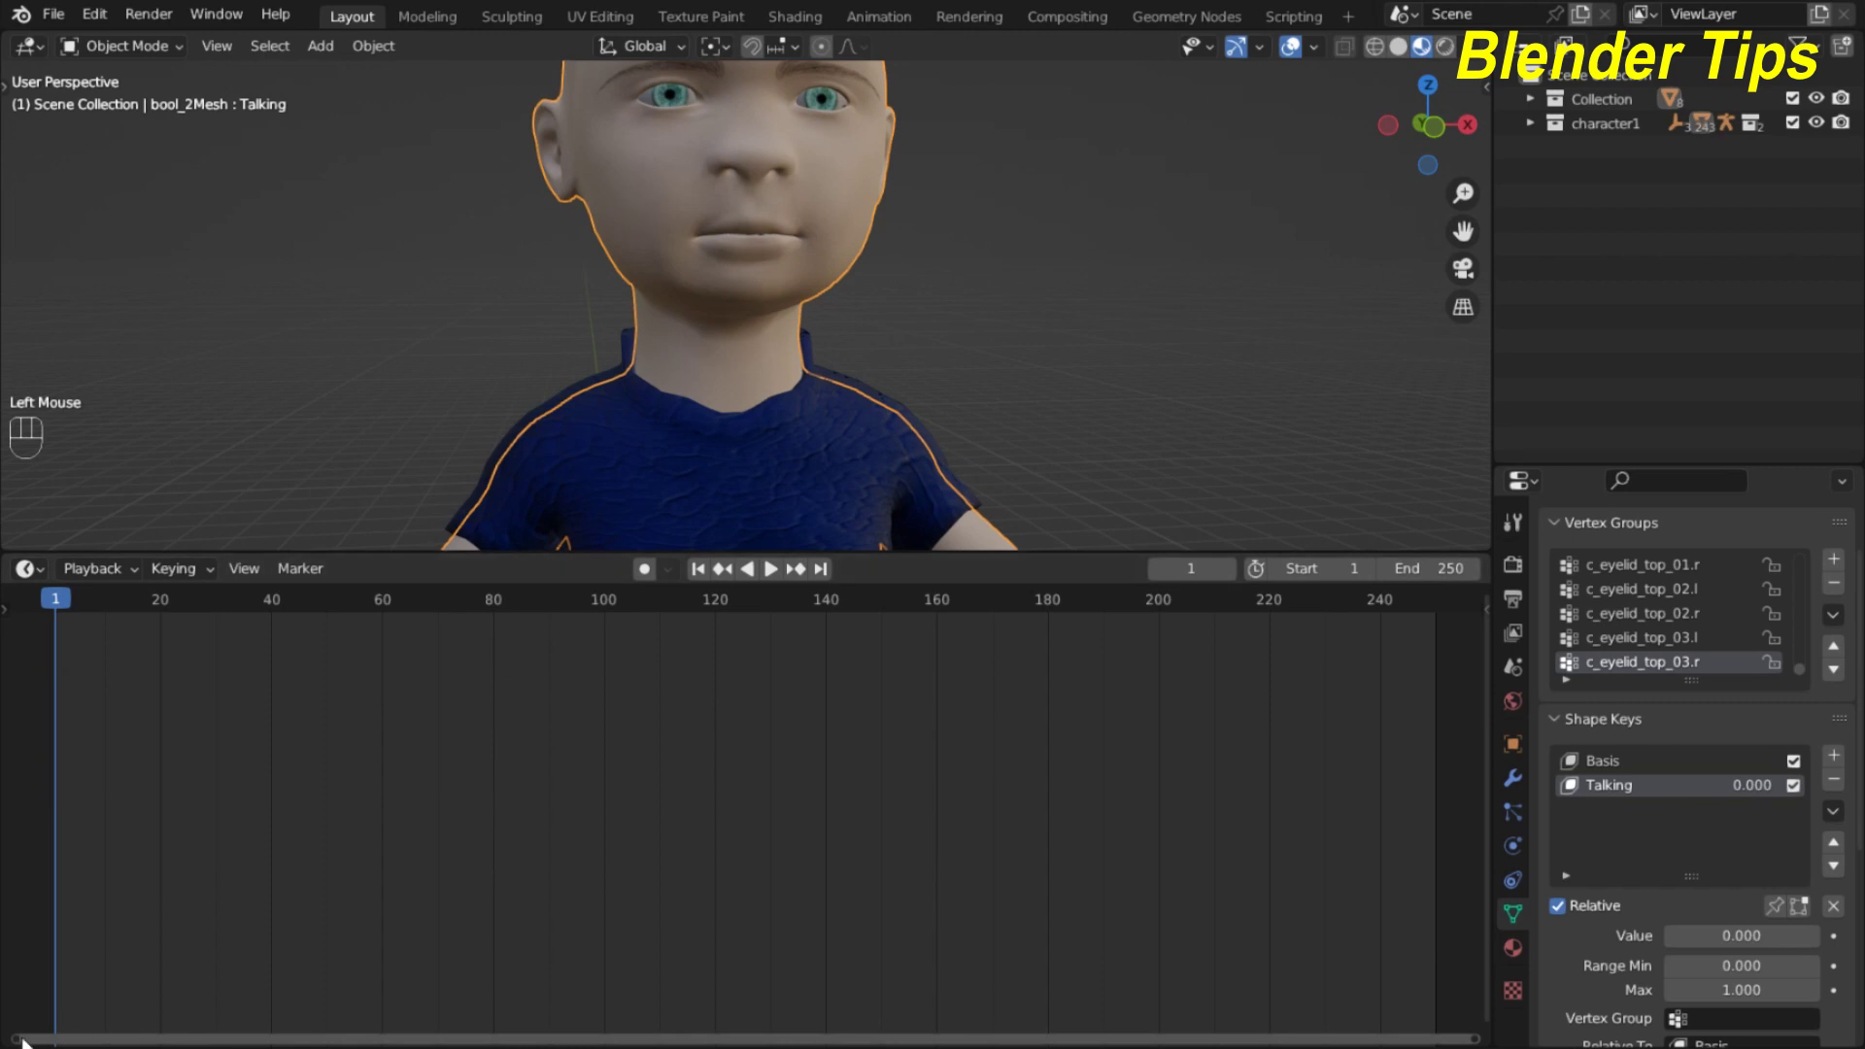
Split the timeline into three stacked areas, making the top a Graph Editor and the middle a Video Sequencer.
{"action": "left_click_drag", "start_coordinate": [21, 1039], "coordinate": [47, 726]}
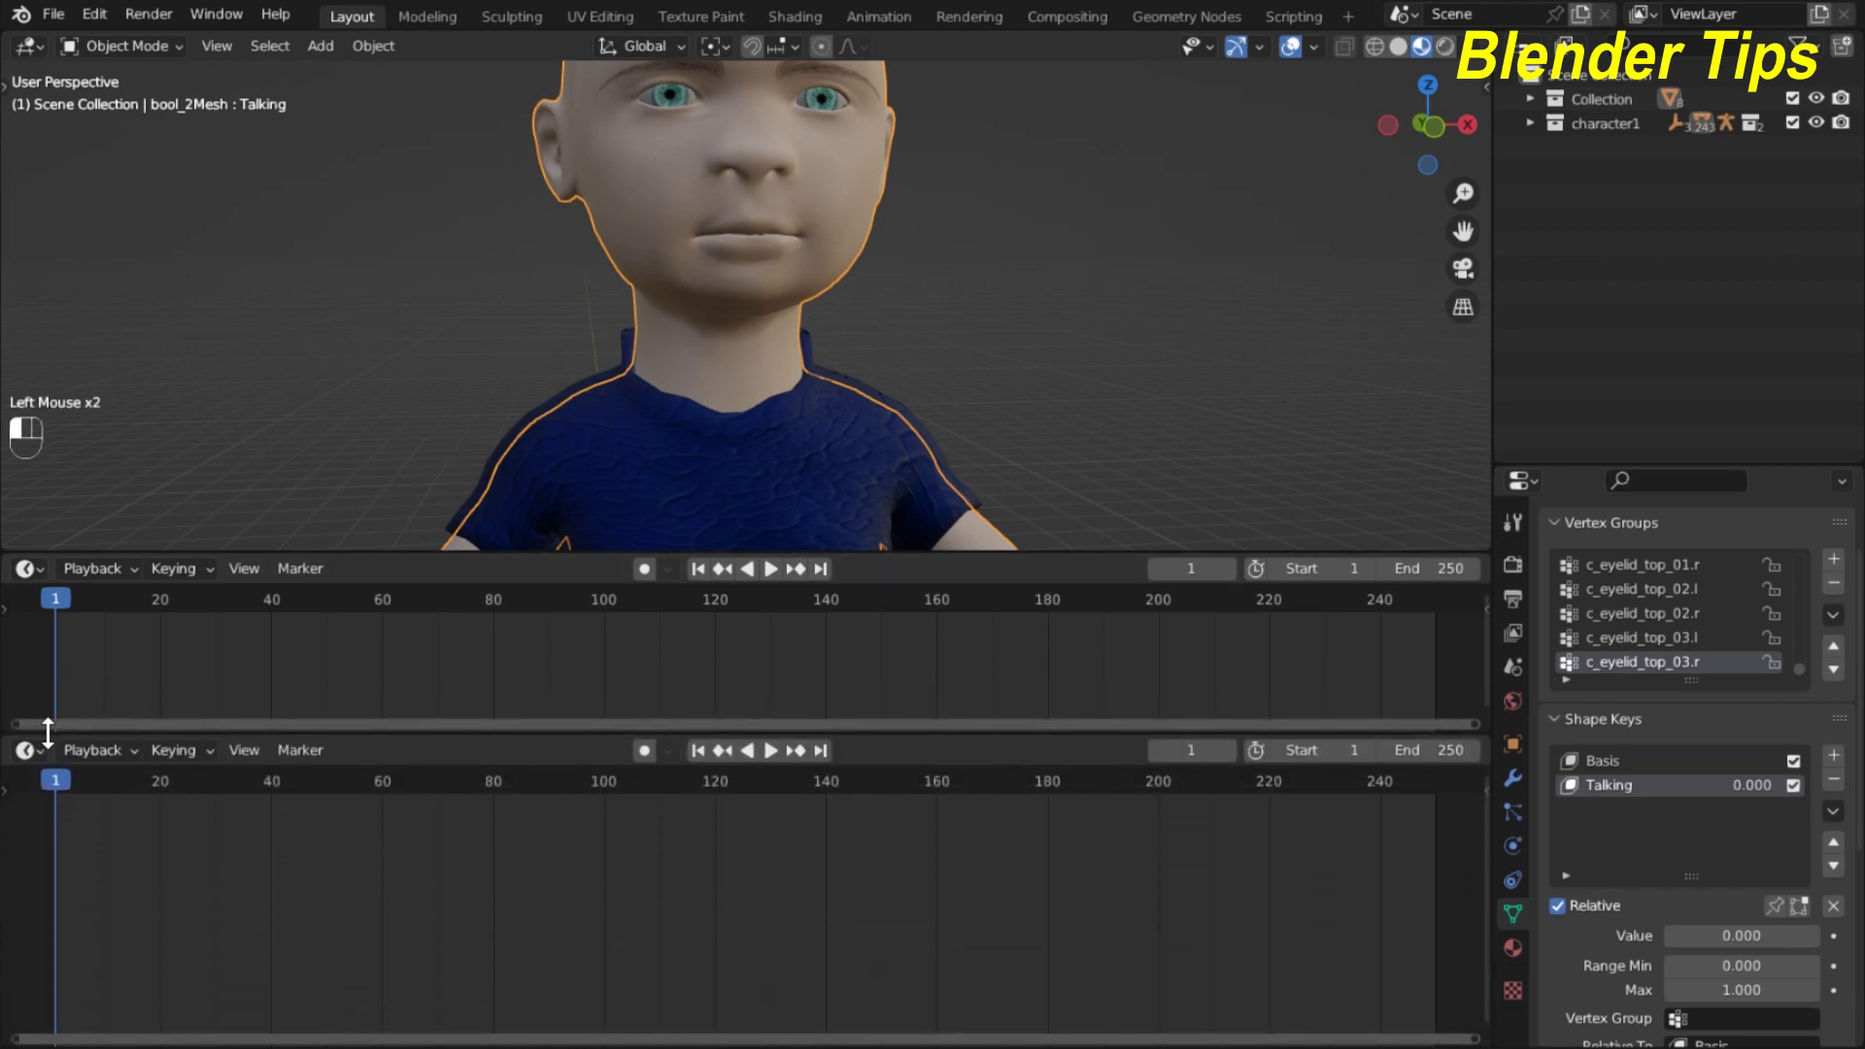
{"action": "left_click_drag", "start_coordinate": [8, 1038], "coordinate": [24, 903]}
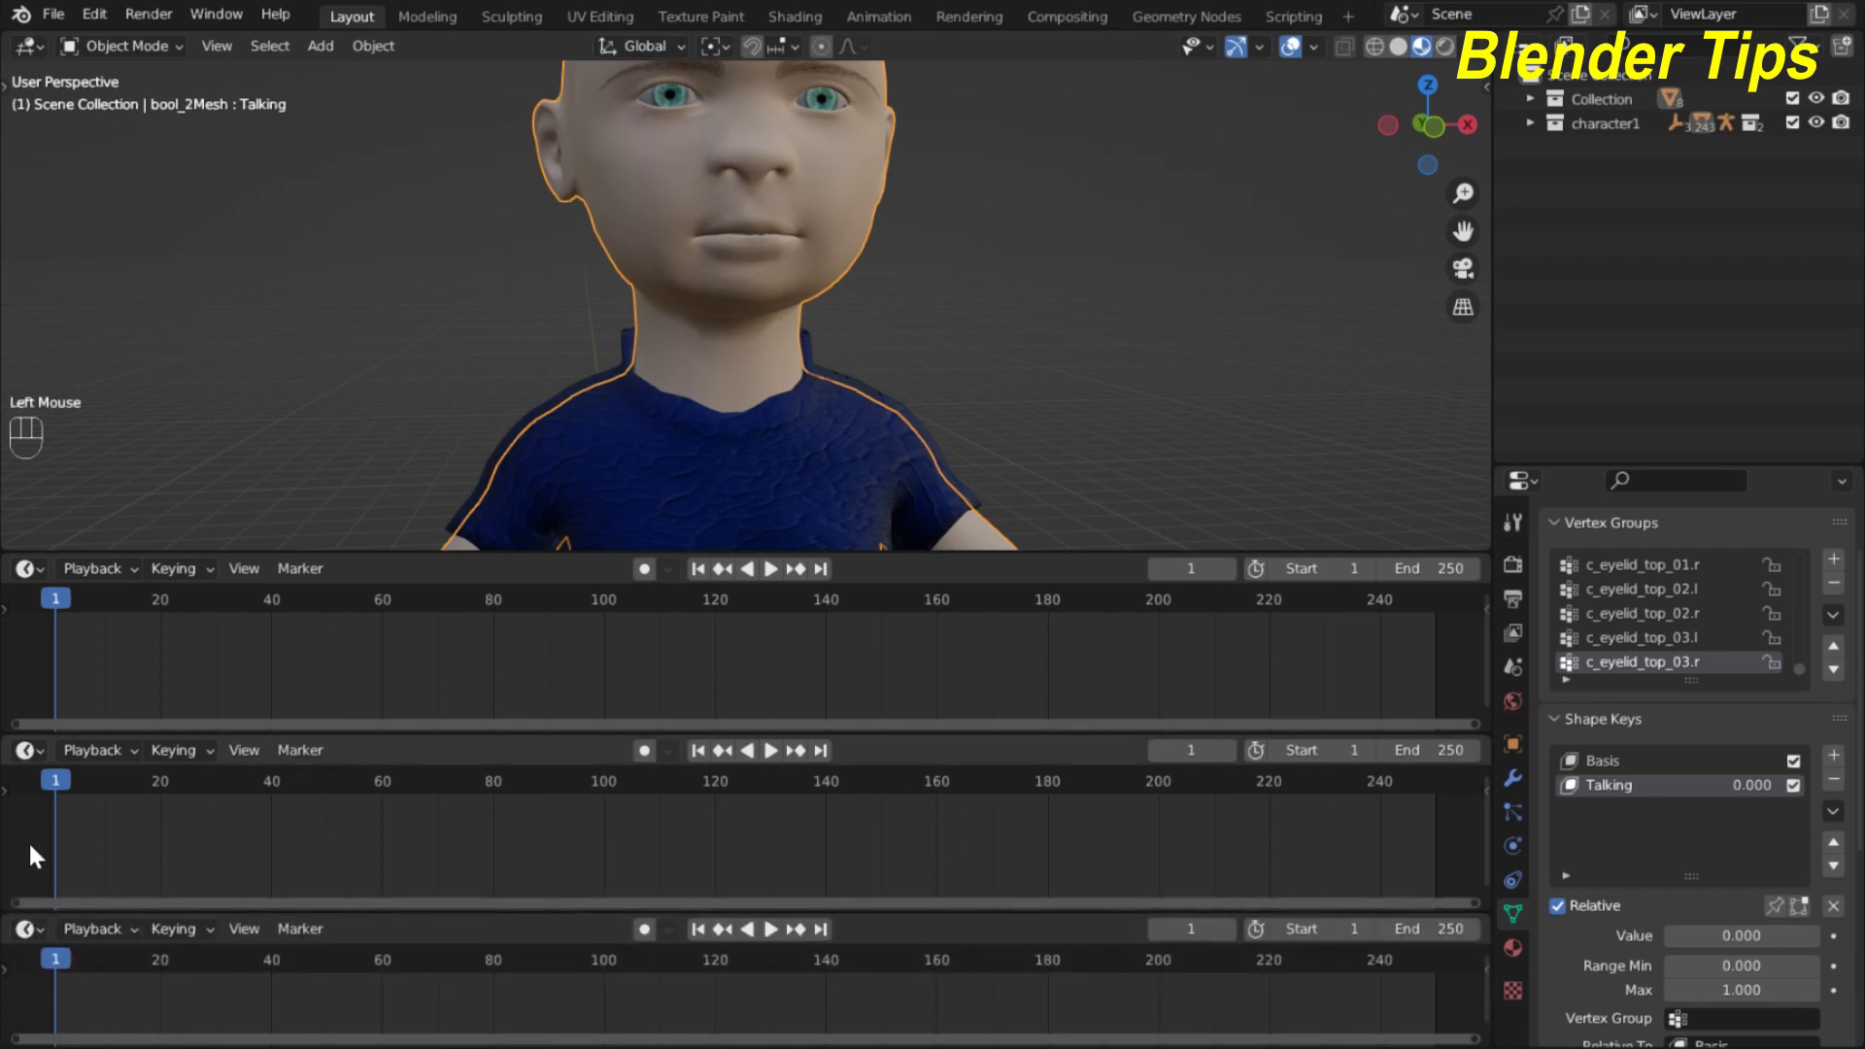
{"action": "left_click", "coordinate": [29, 569]}
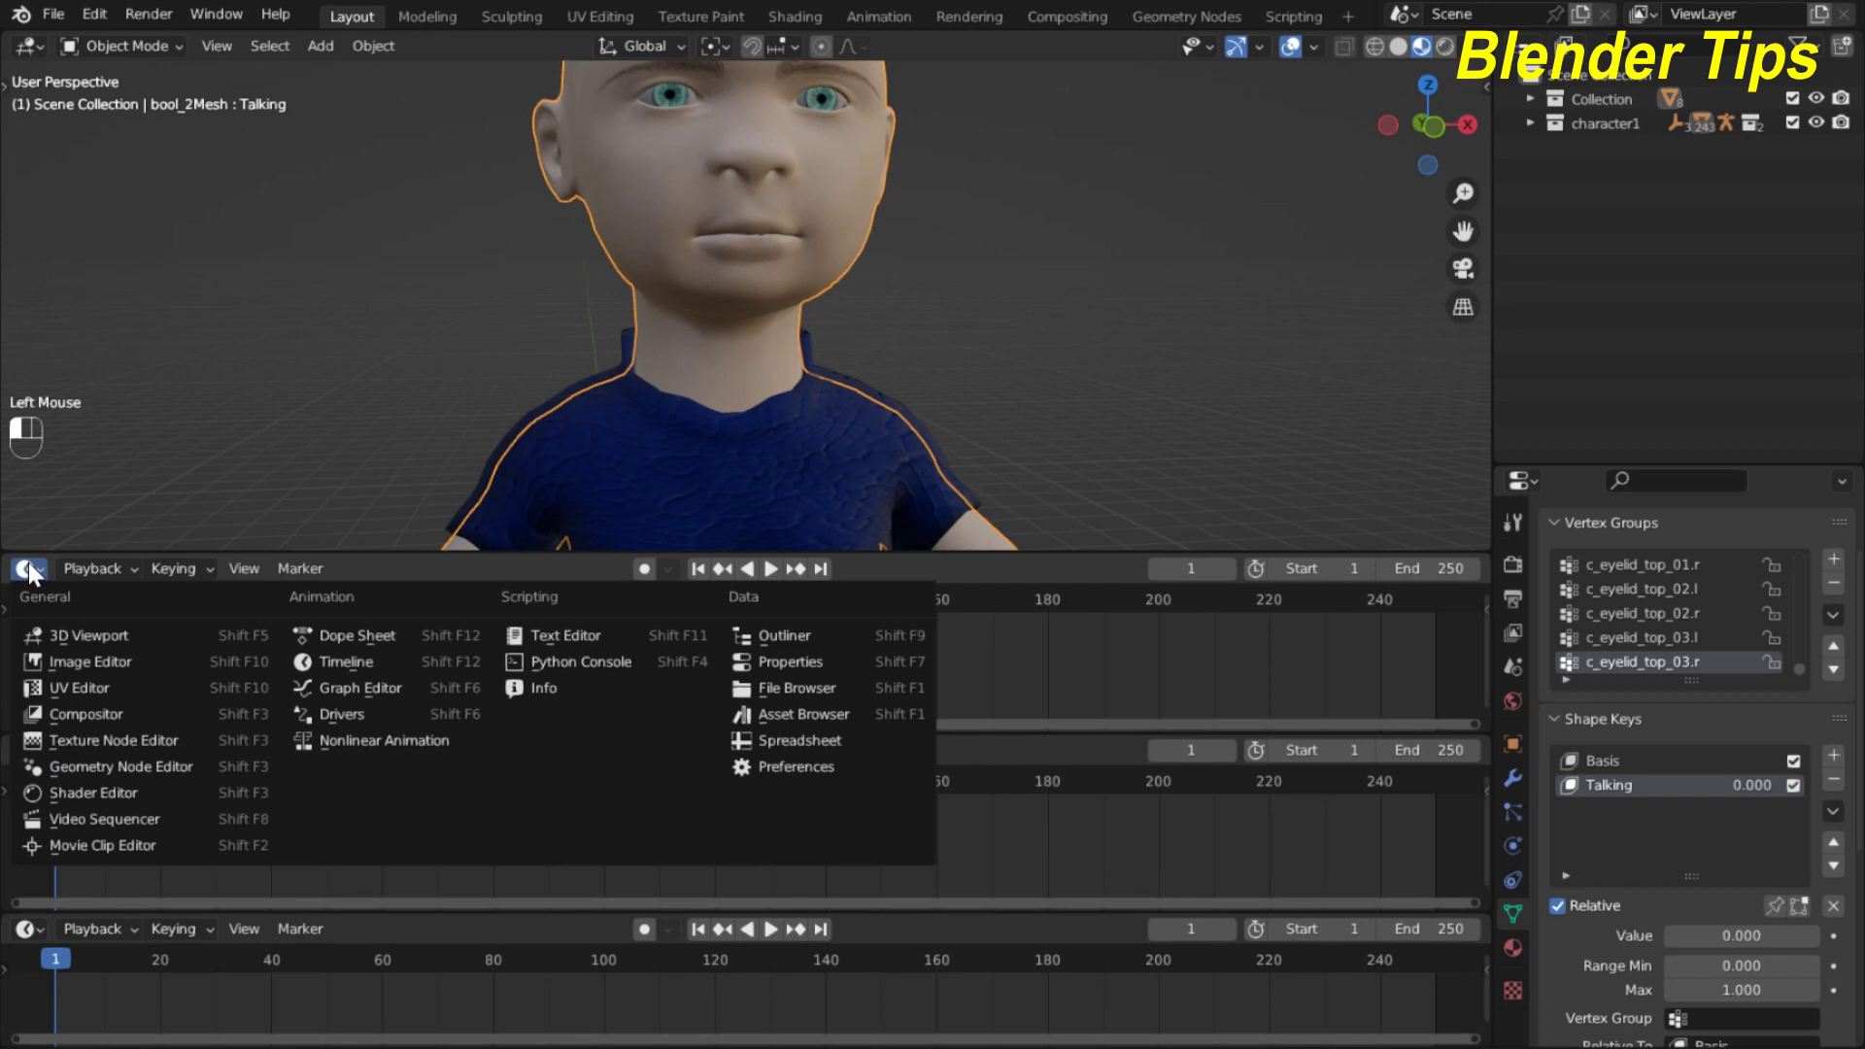
{"action": "left_click", "coordinate": [400, 686]}
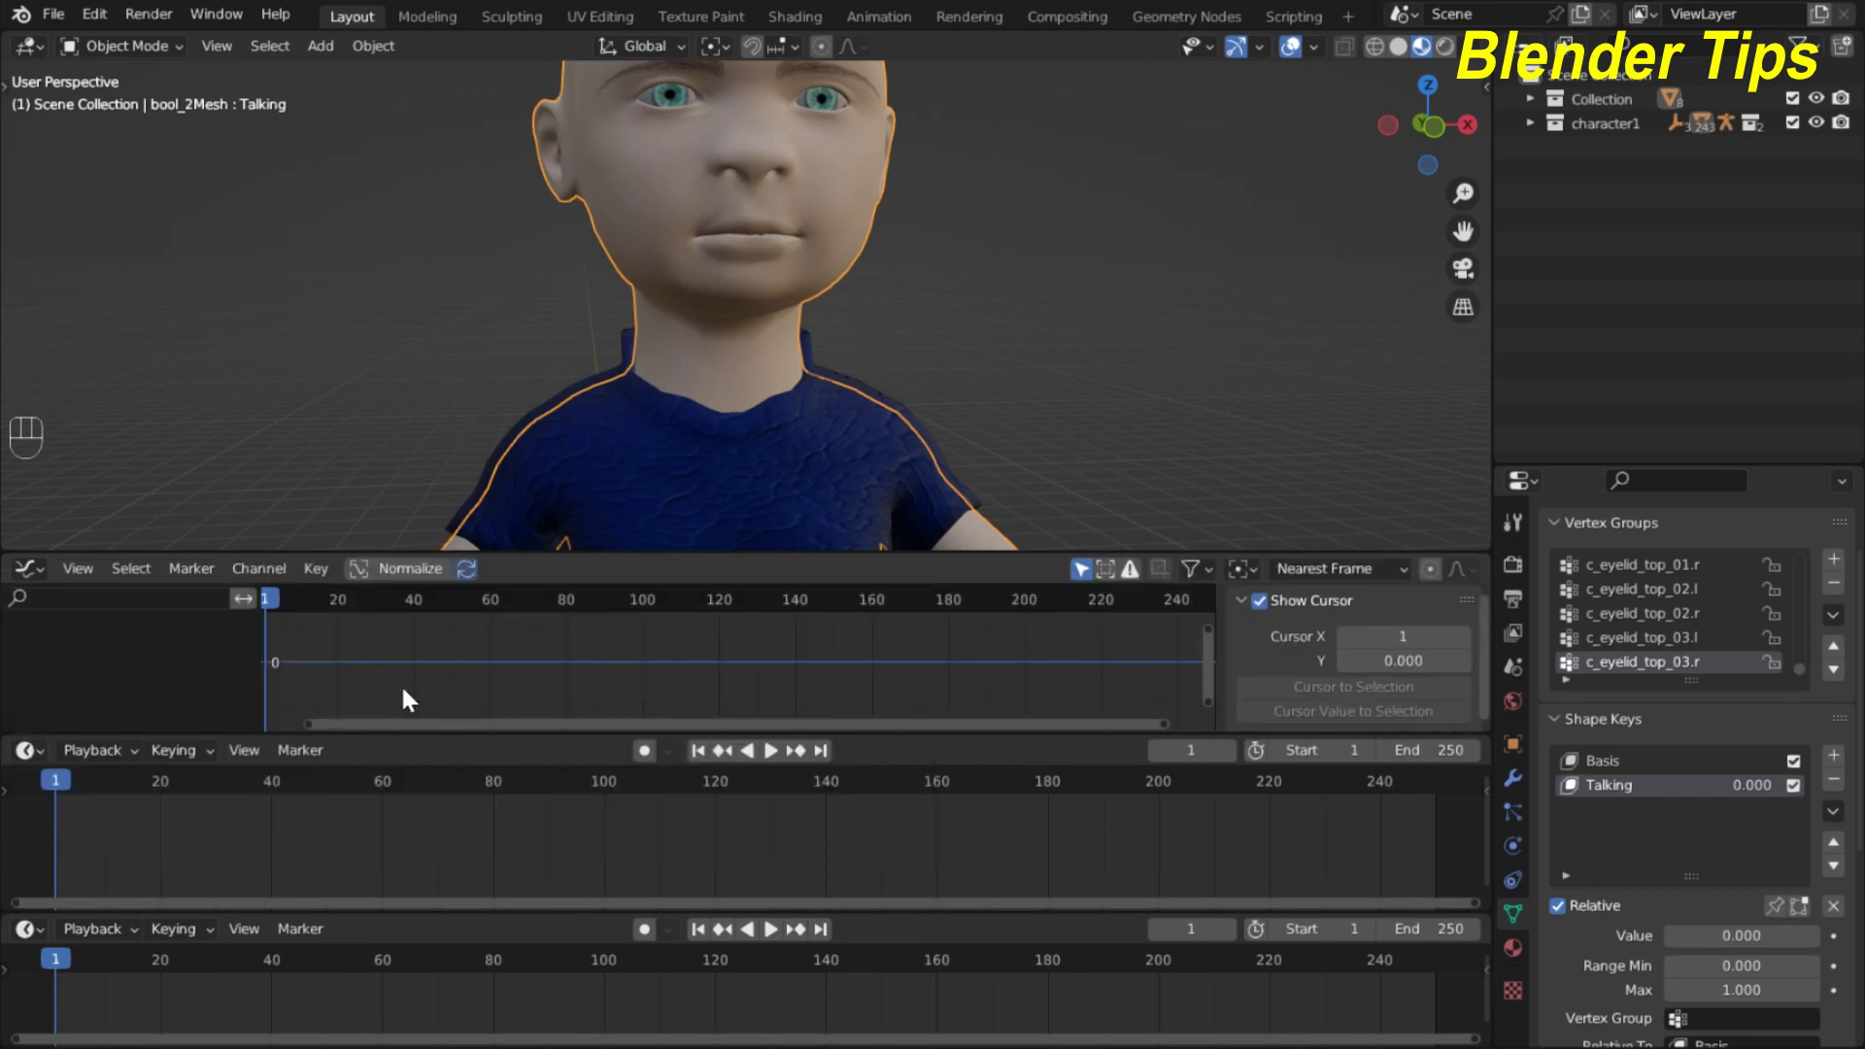
{"action": "left_click", "coordinate": [27, 750]}
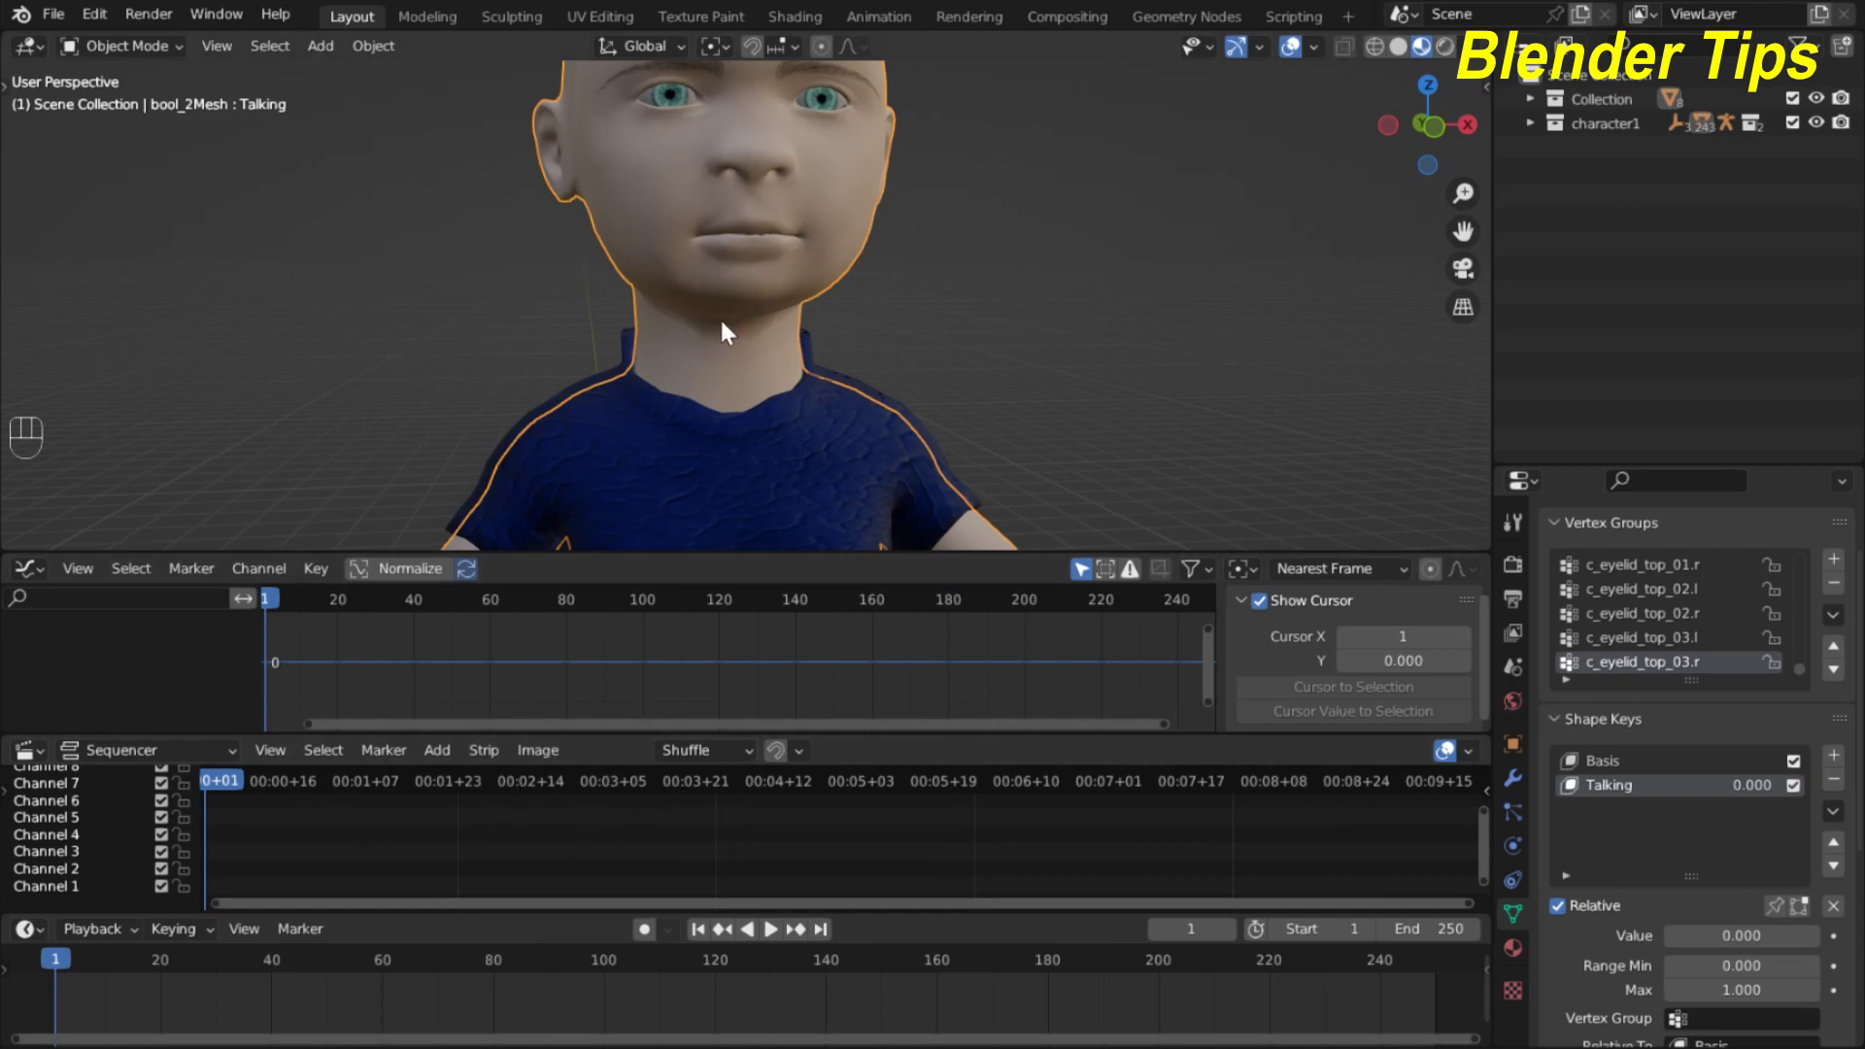
Add Test.mp3 from the Desktop as a sound strip on Sequencer channel 1.
{"action": "scroll", "coordinate": [723, 325], "scroll_direction": "down", "scroll_amount": 1}
{"action": "scroll", "coordinate": [723, 324], "scroll_direction": "up", "scroll_amount": 1}
{"action": "left_click", "coordinate": [439, 751]}
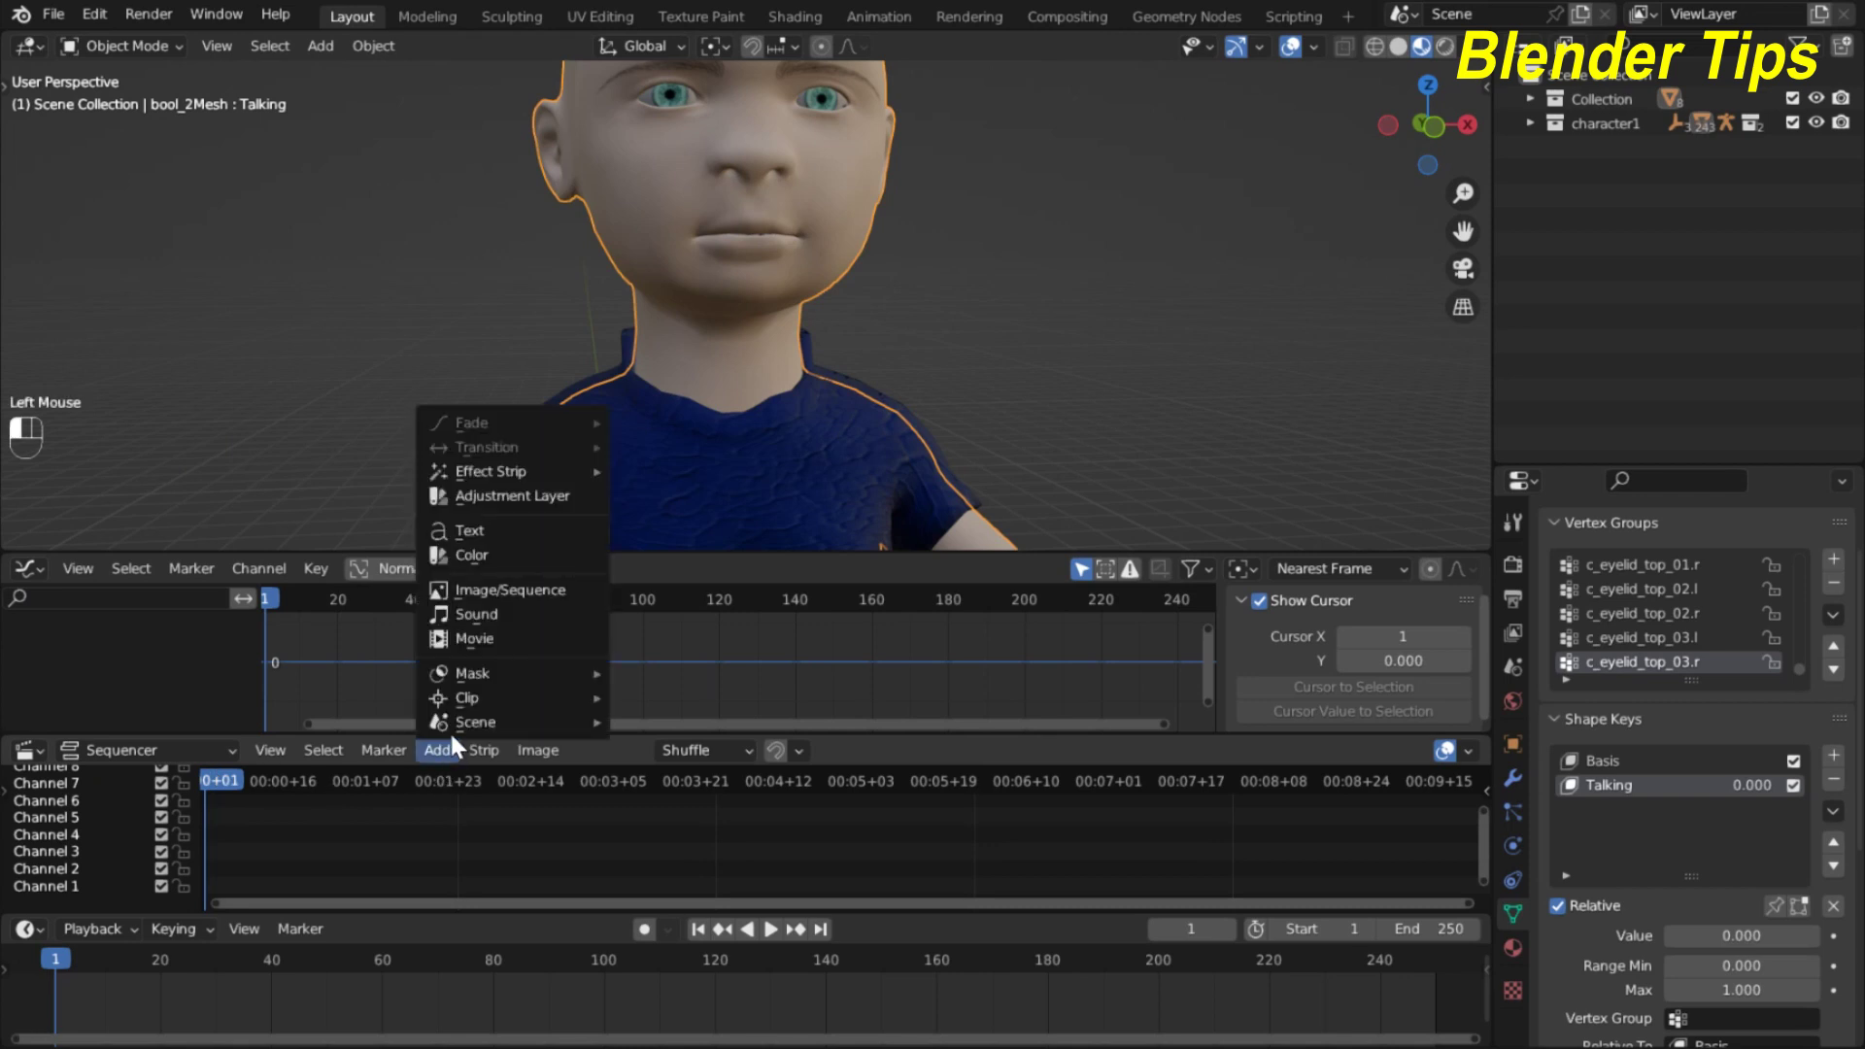
{"action": "left_click", "coordinate": [498, 615]}
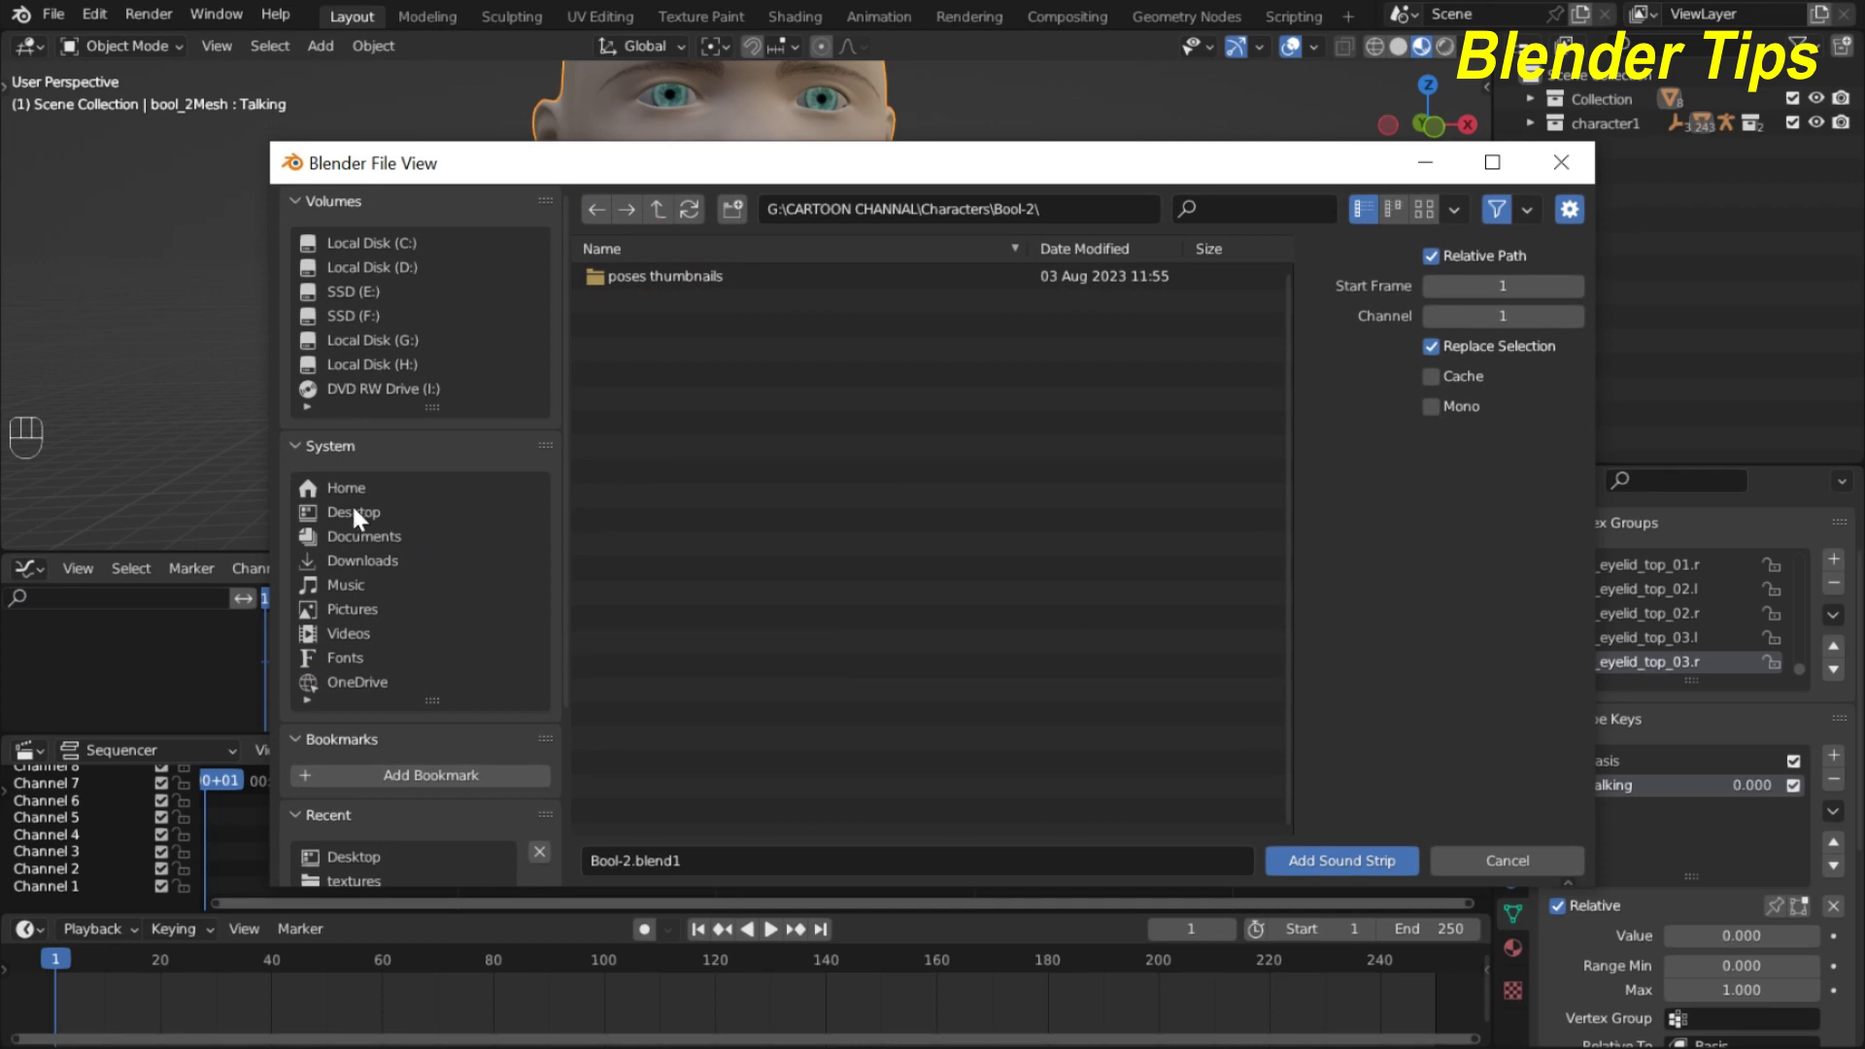
{"action": "left_click", "coordinate": [354, 510]}
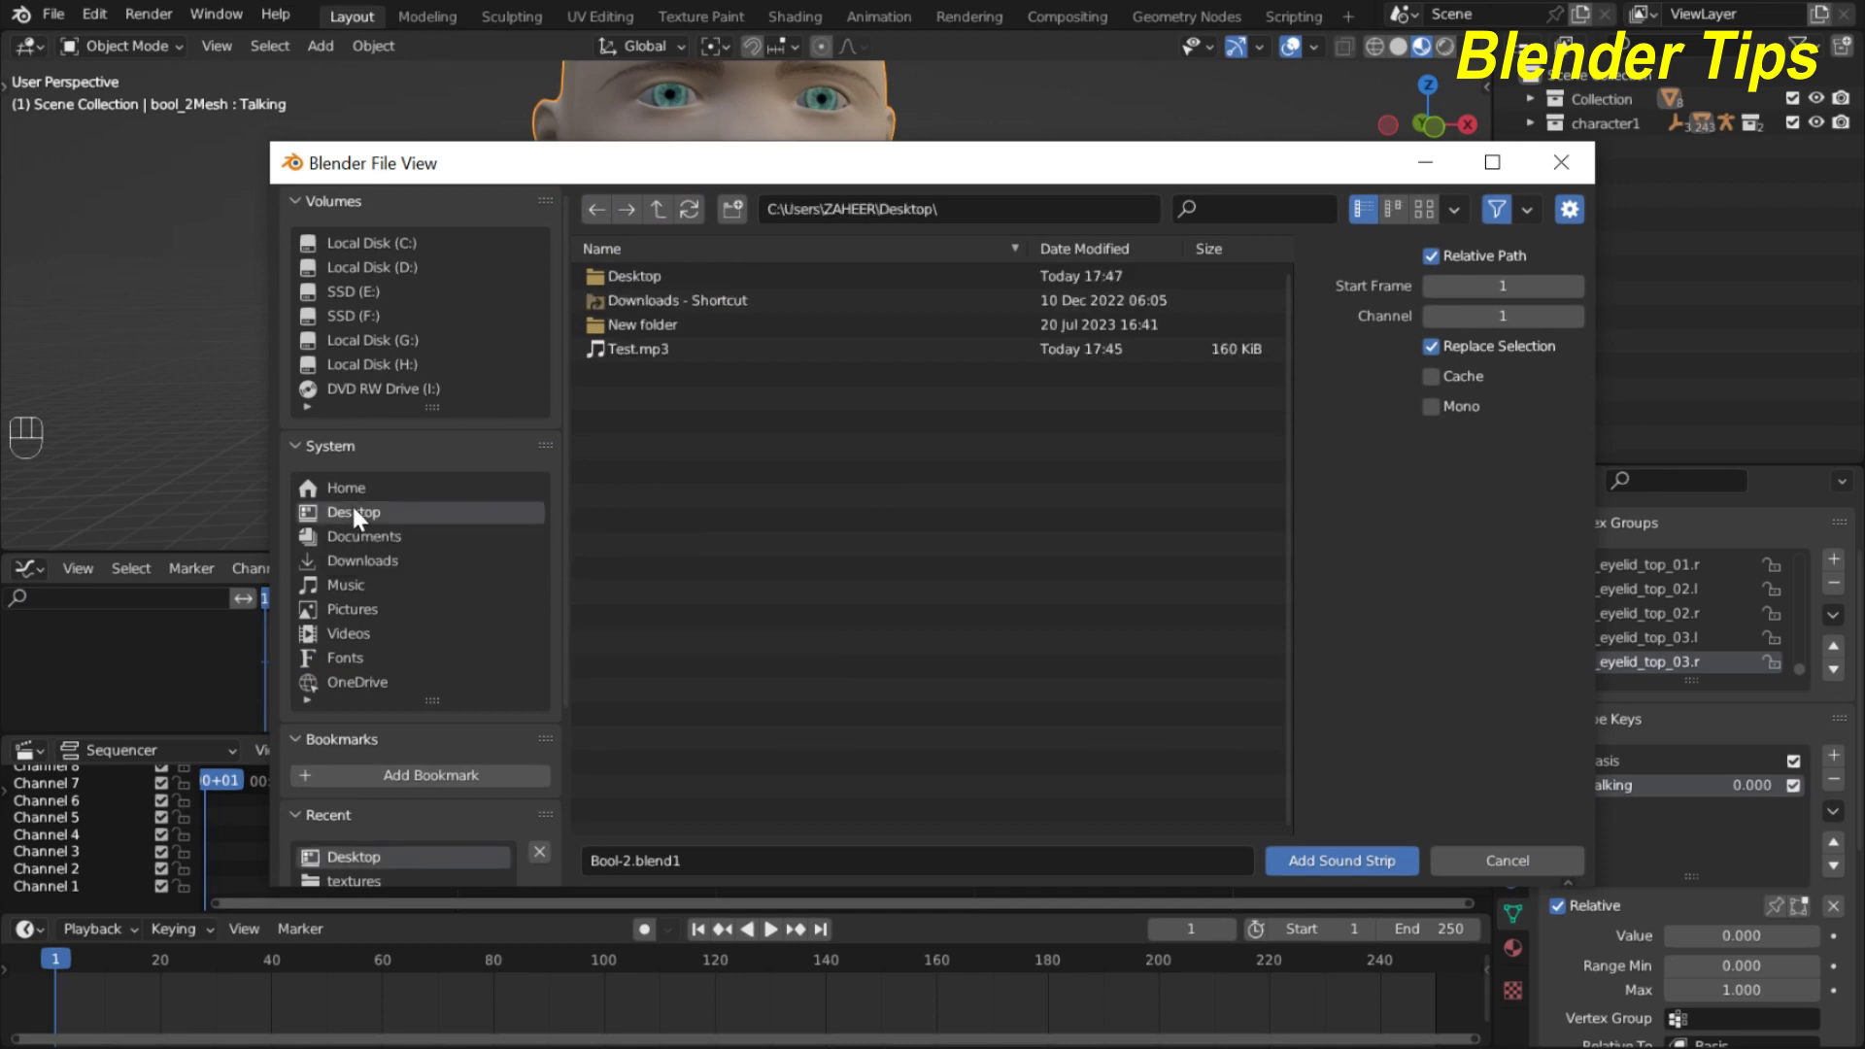
{"action": "left_click", "coordinate": [630, 356]}
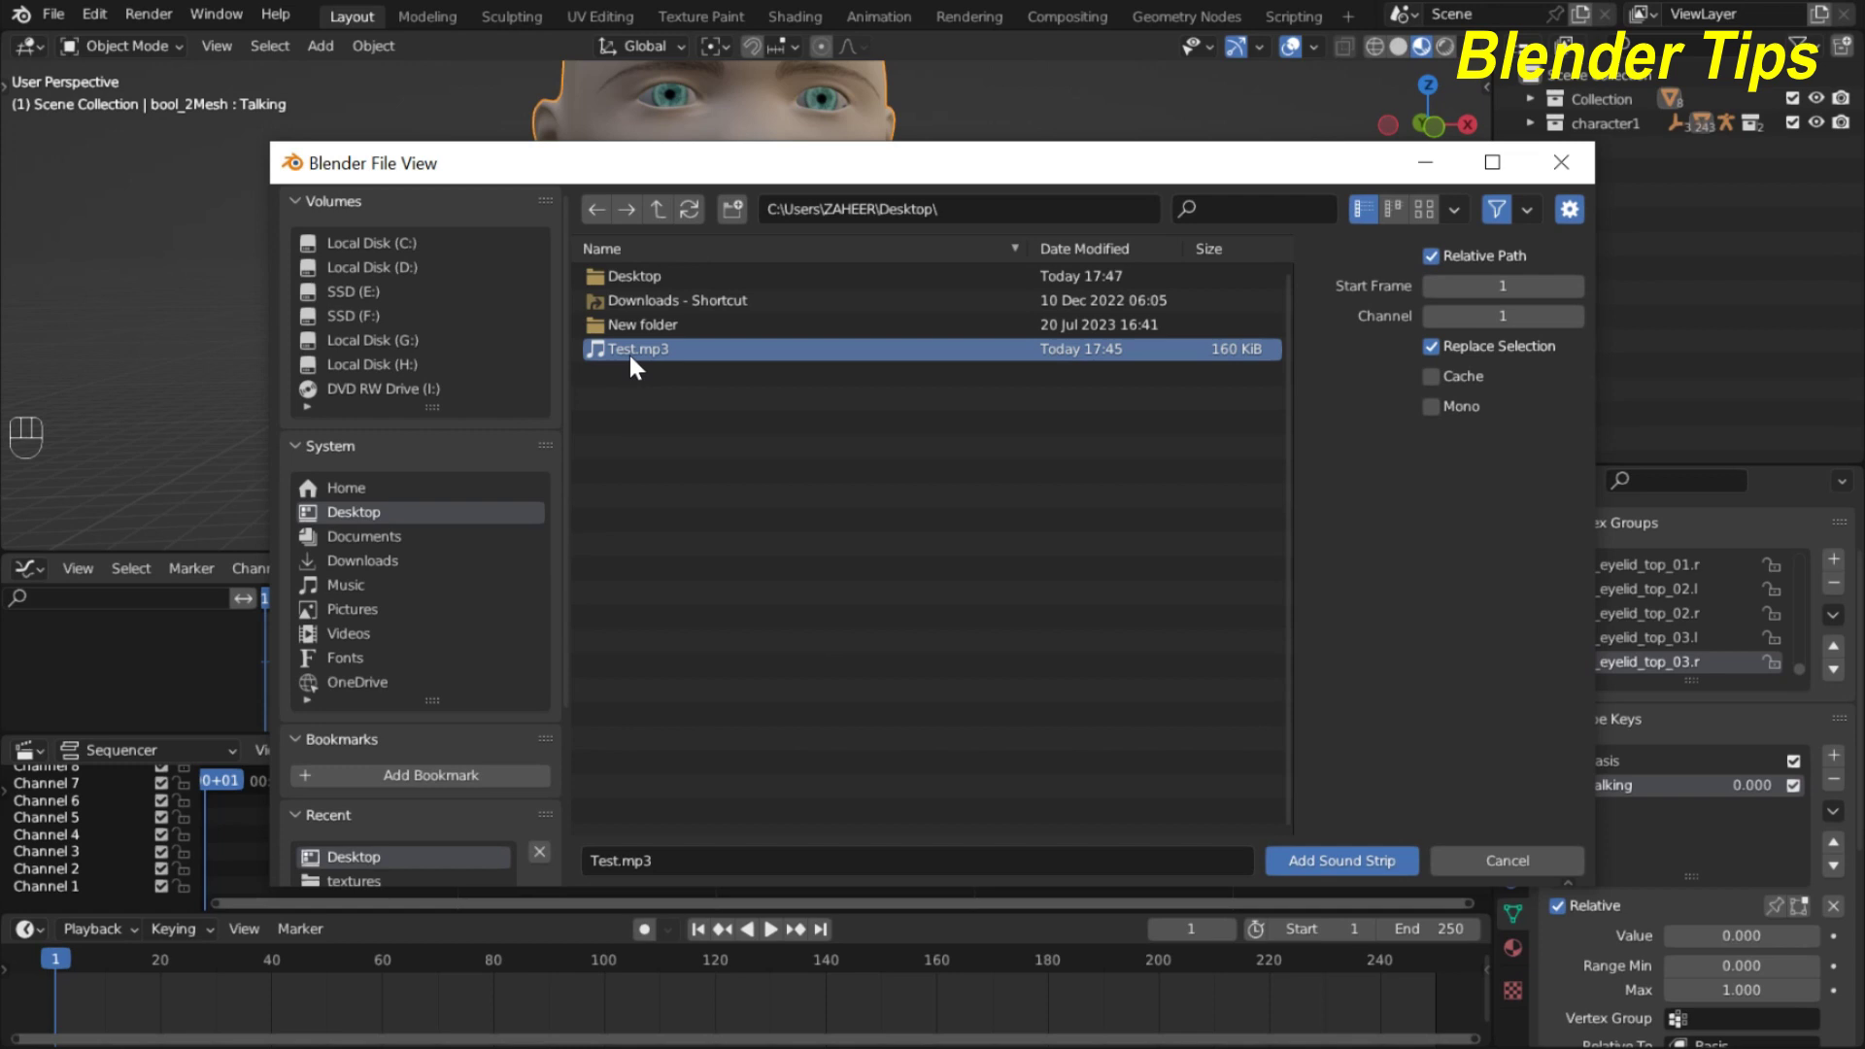
{"action": "left_click", "coordinate": [1296, 859]}
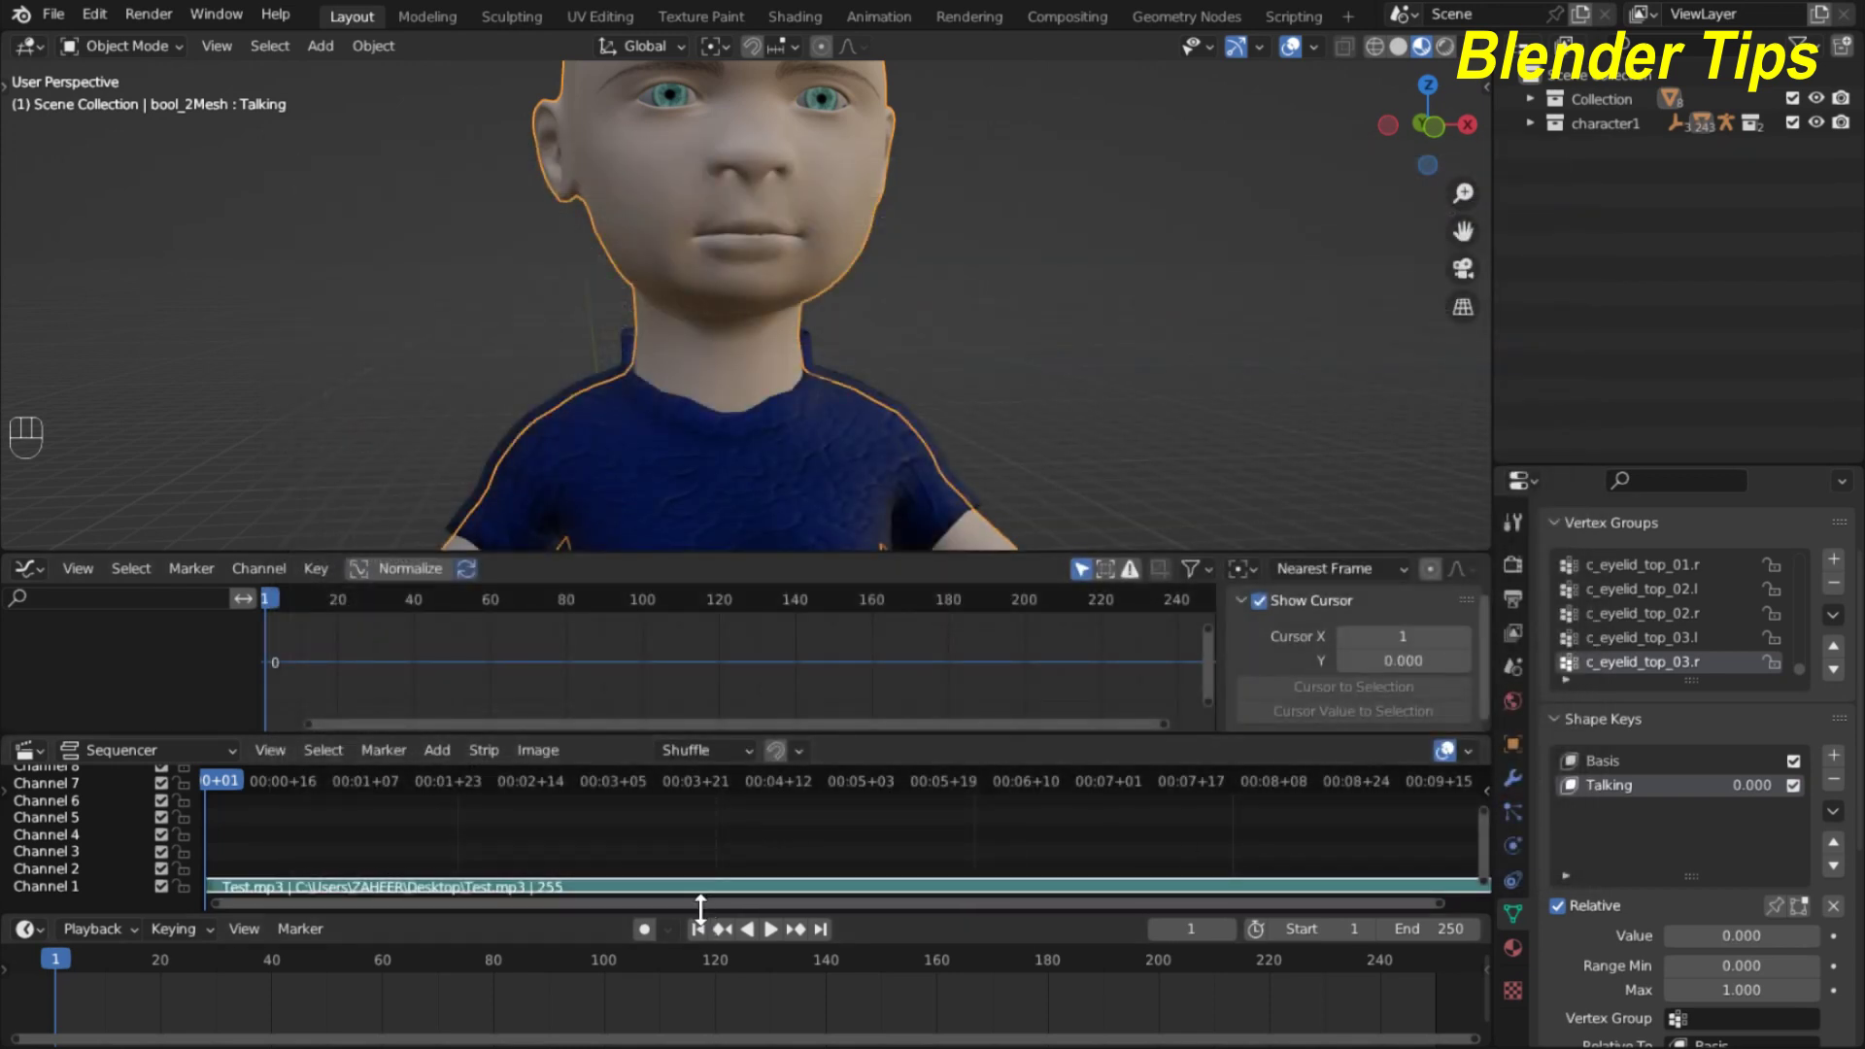
Enlarge the sequencer and scrub the playhead through Test.mp3 to find where the audio ends.
{"action": "left_click_drag", "start_coordinate": [700, 907], "coordinate": [701, 970]}
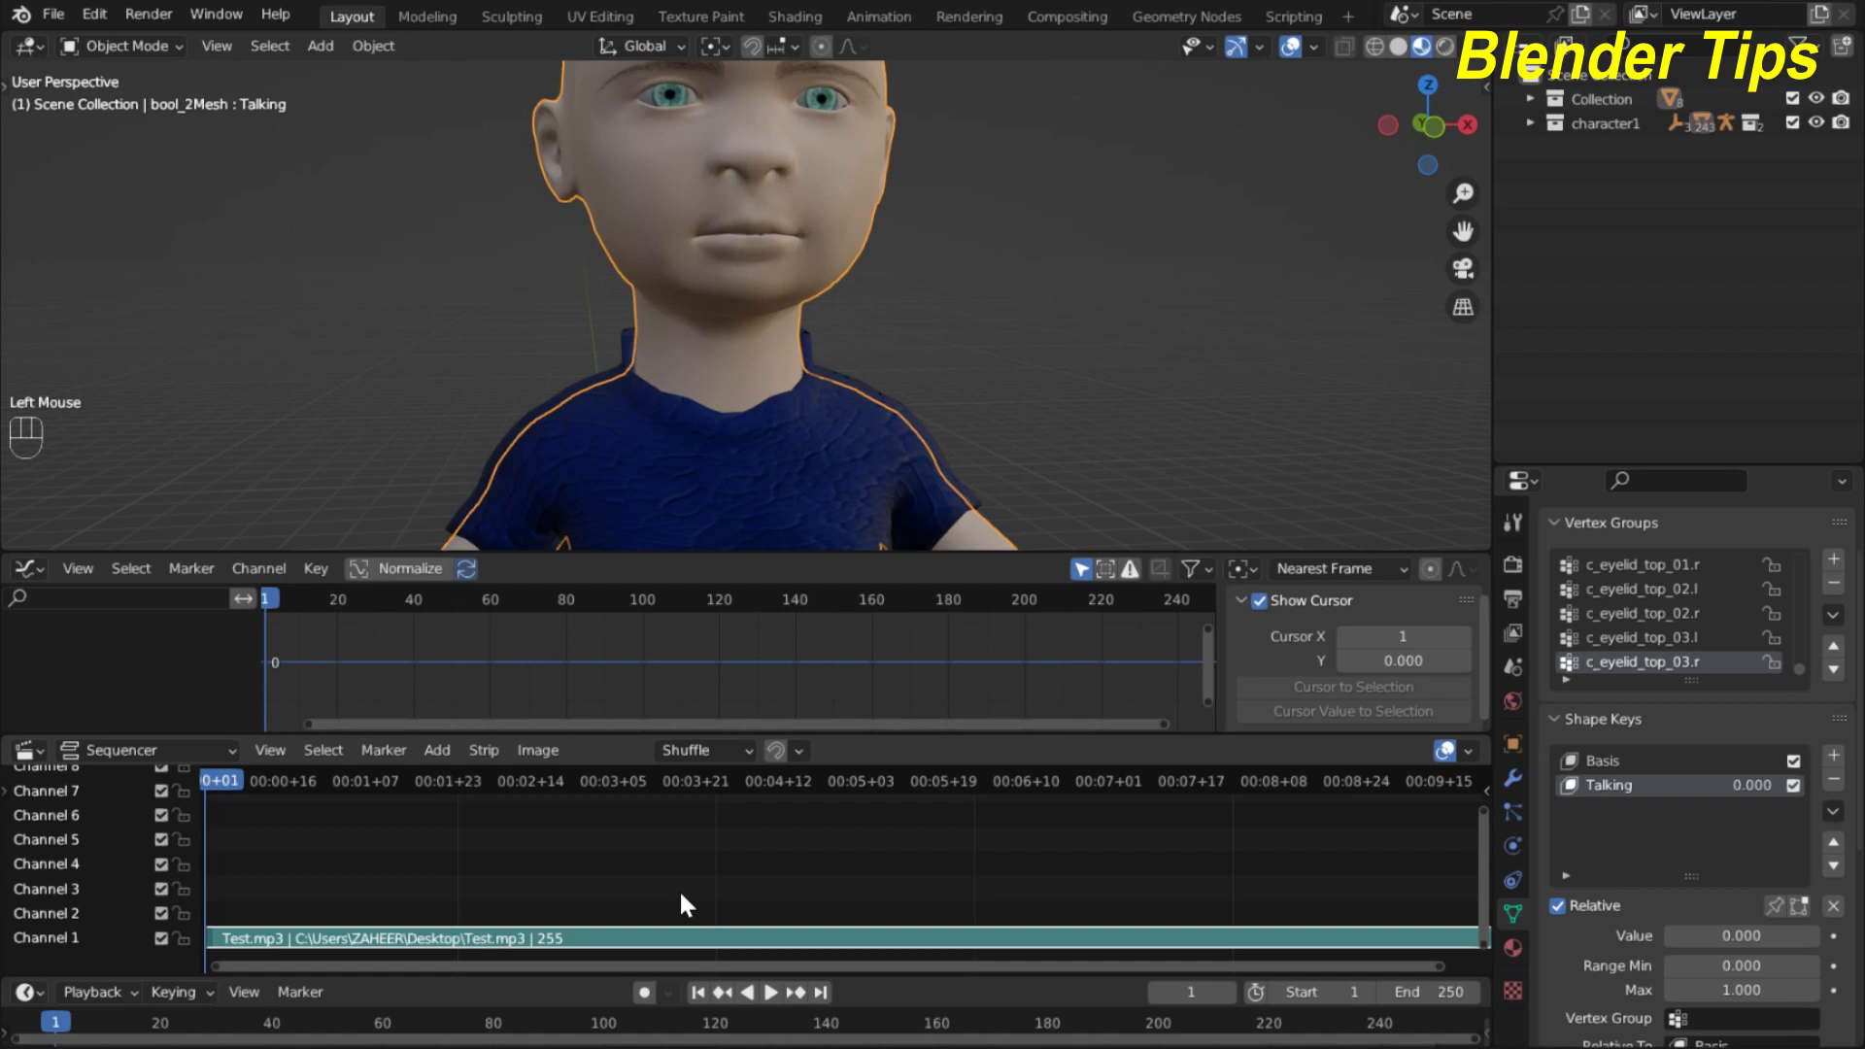
{"action": "middle_click_drag", "start_coordinate": [682, 896], "coordinate": [679, 847], "text": "shift"}
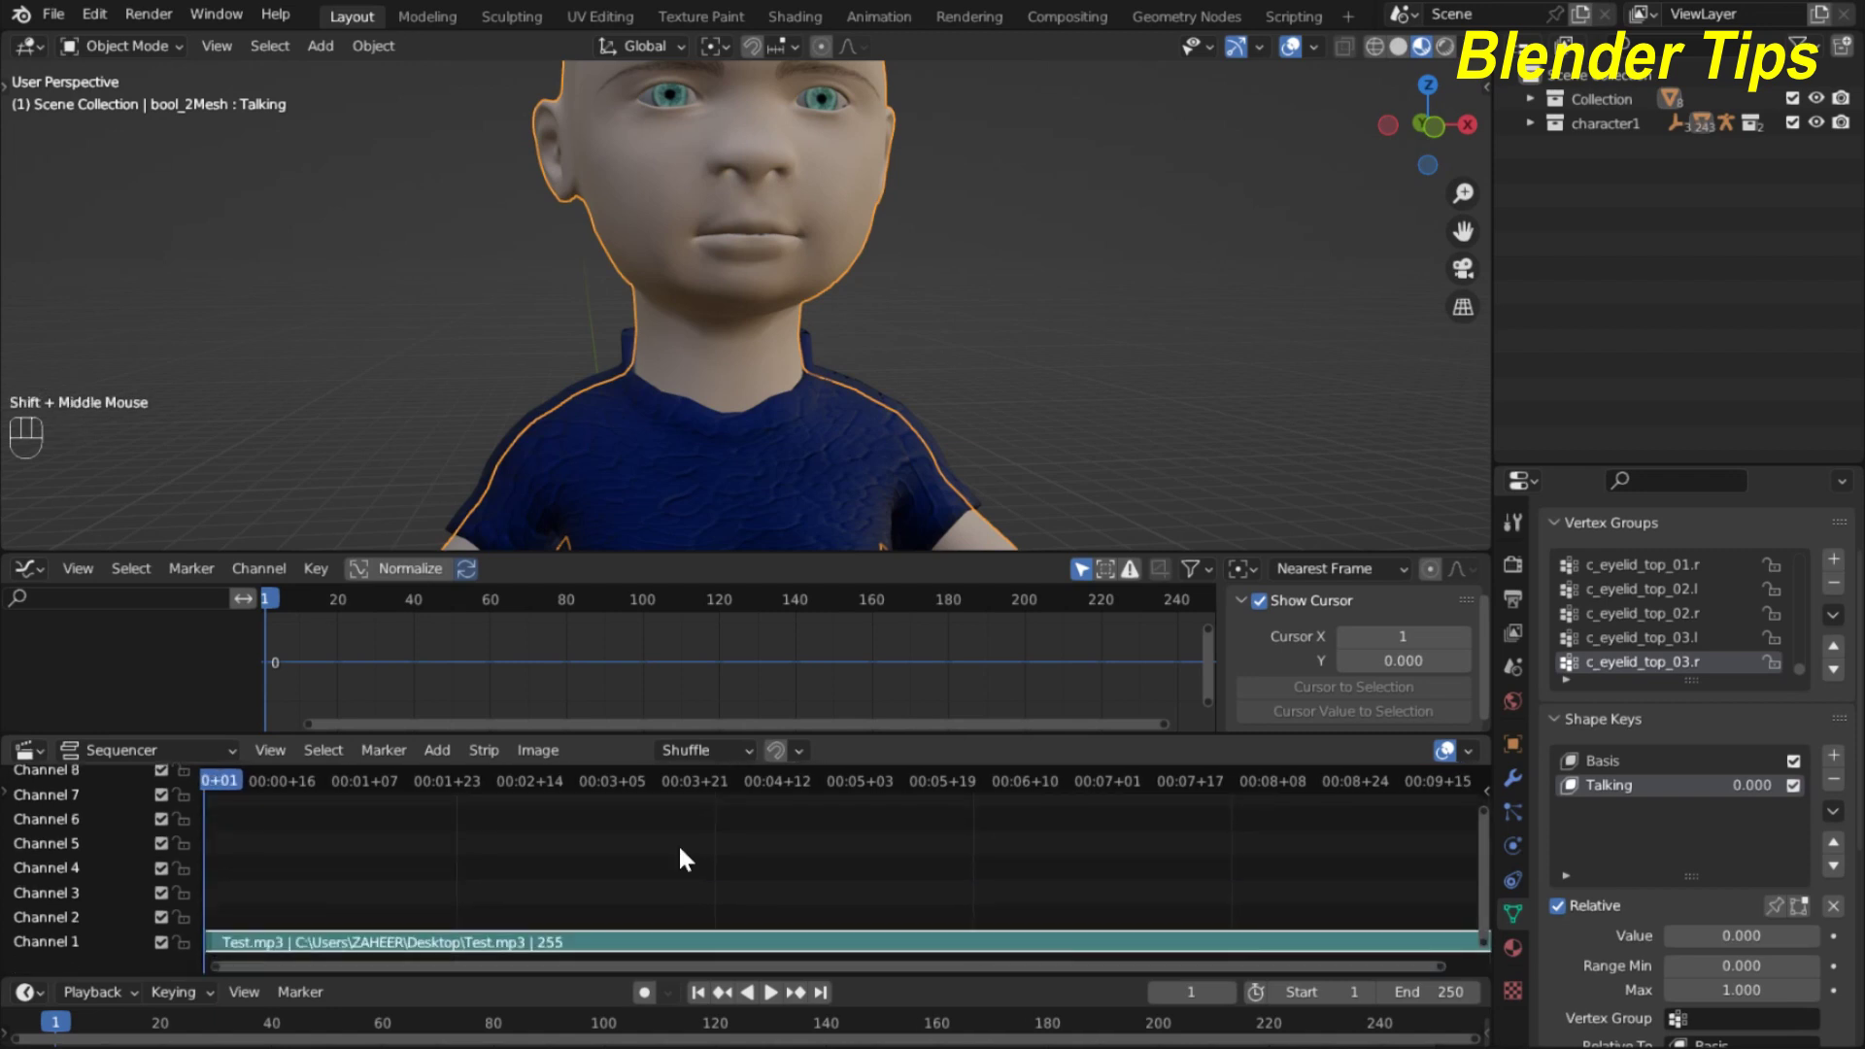
{"action": "scroll", "coordinate": [688, 862], "scroll_direction": "down", "scroll_amount": 1}
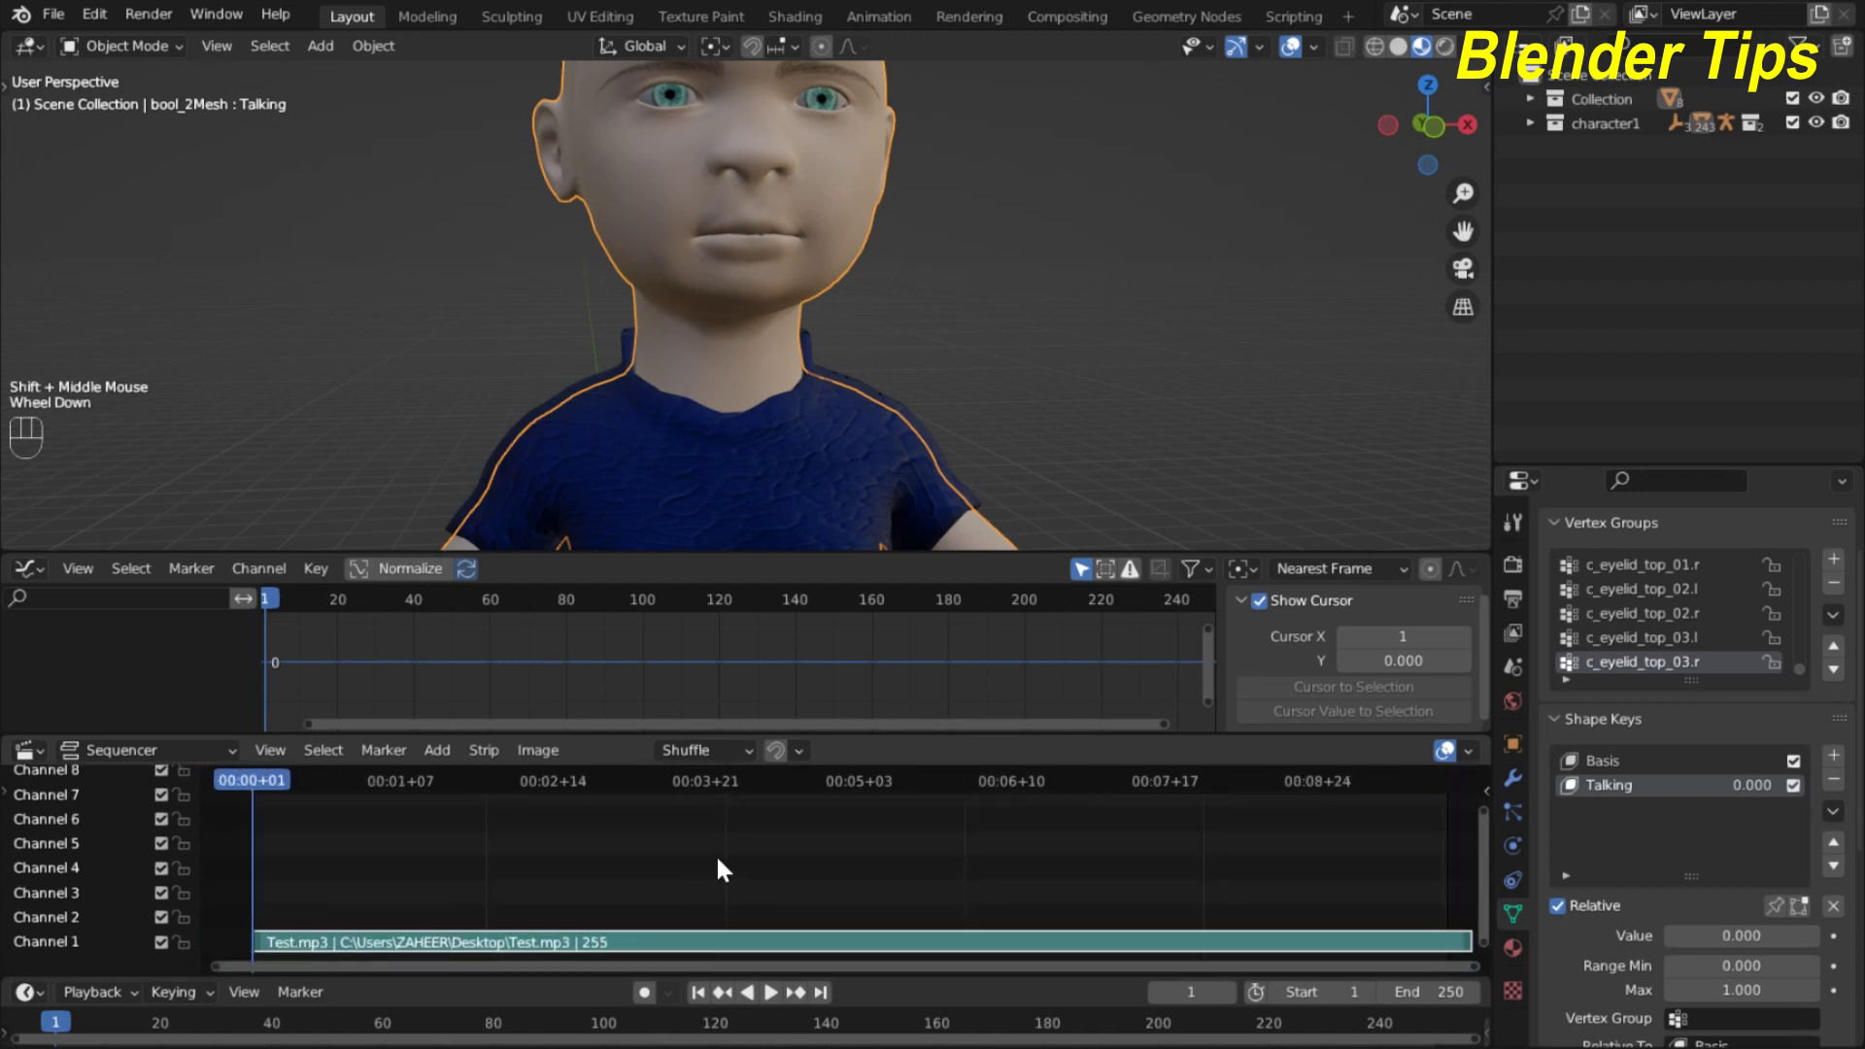
{"action": "scroll", "coordinate": [716, 866], "scroll_direction": "down", "scroll_amount": 1}
{"action": "left_click", "coordinate": [579, 783]}
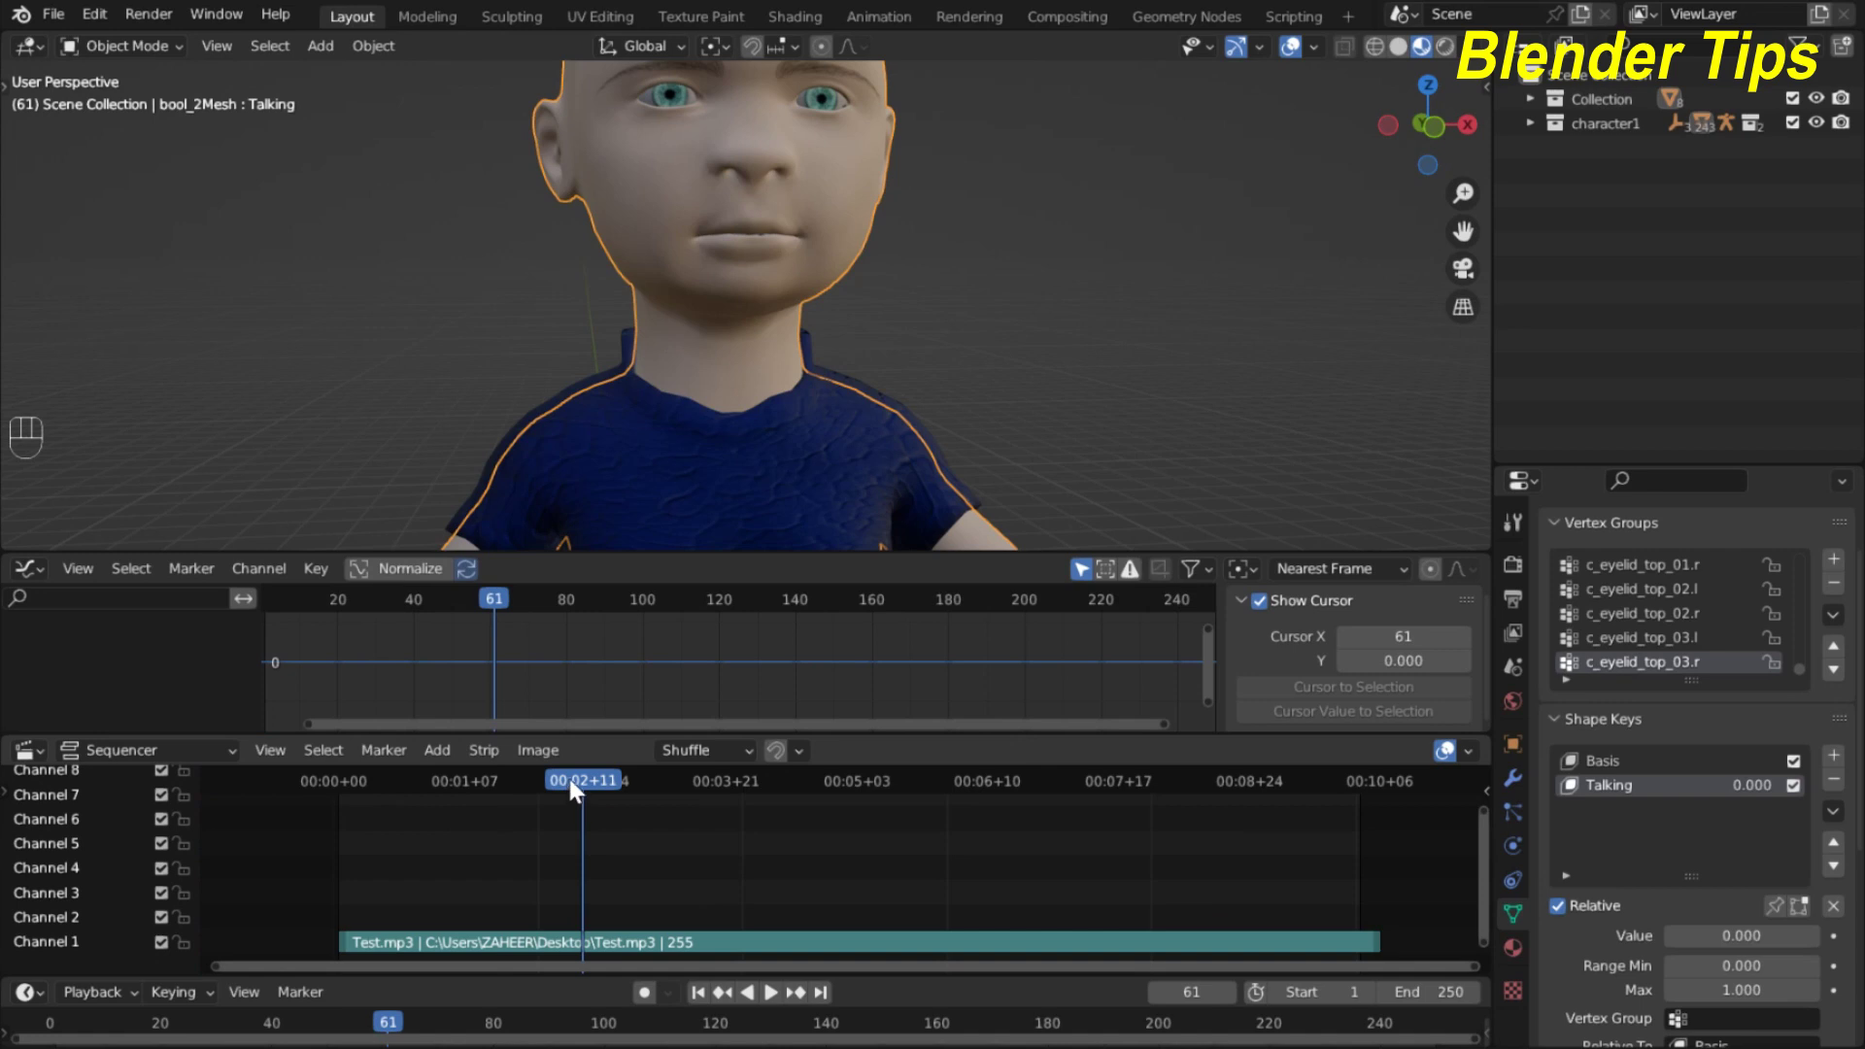
{"action": "left_click_drag", "start_coordinate": [571, 778], "coordinate": [1358, 819]}
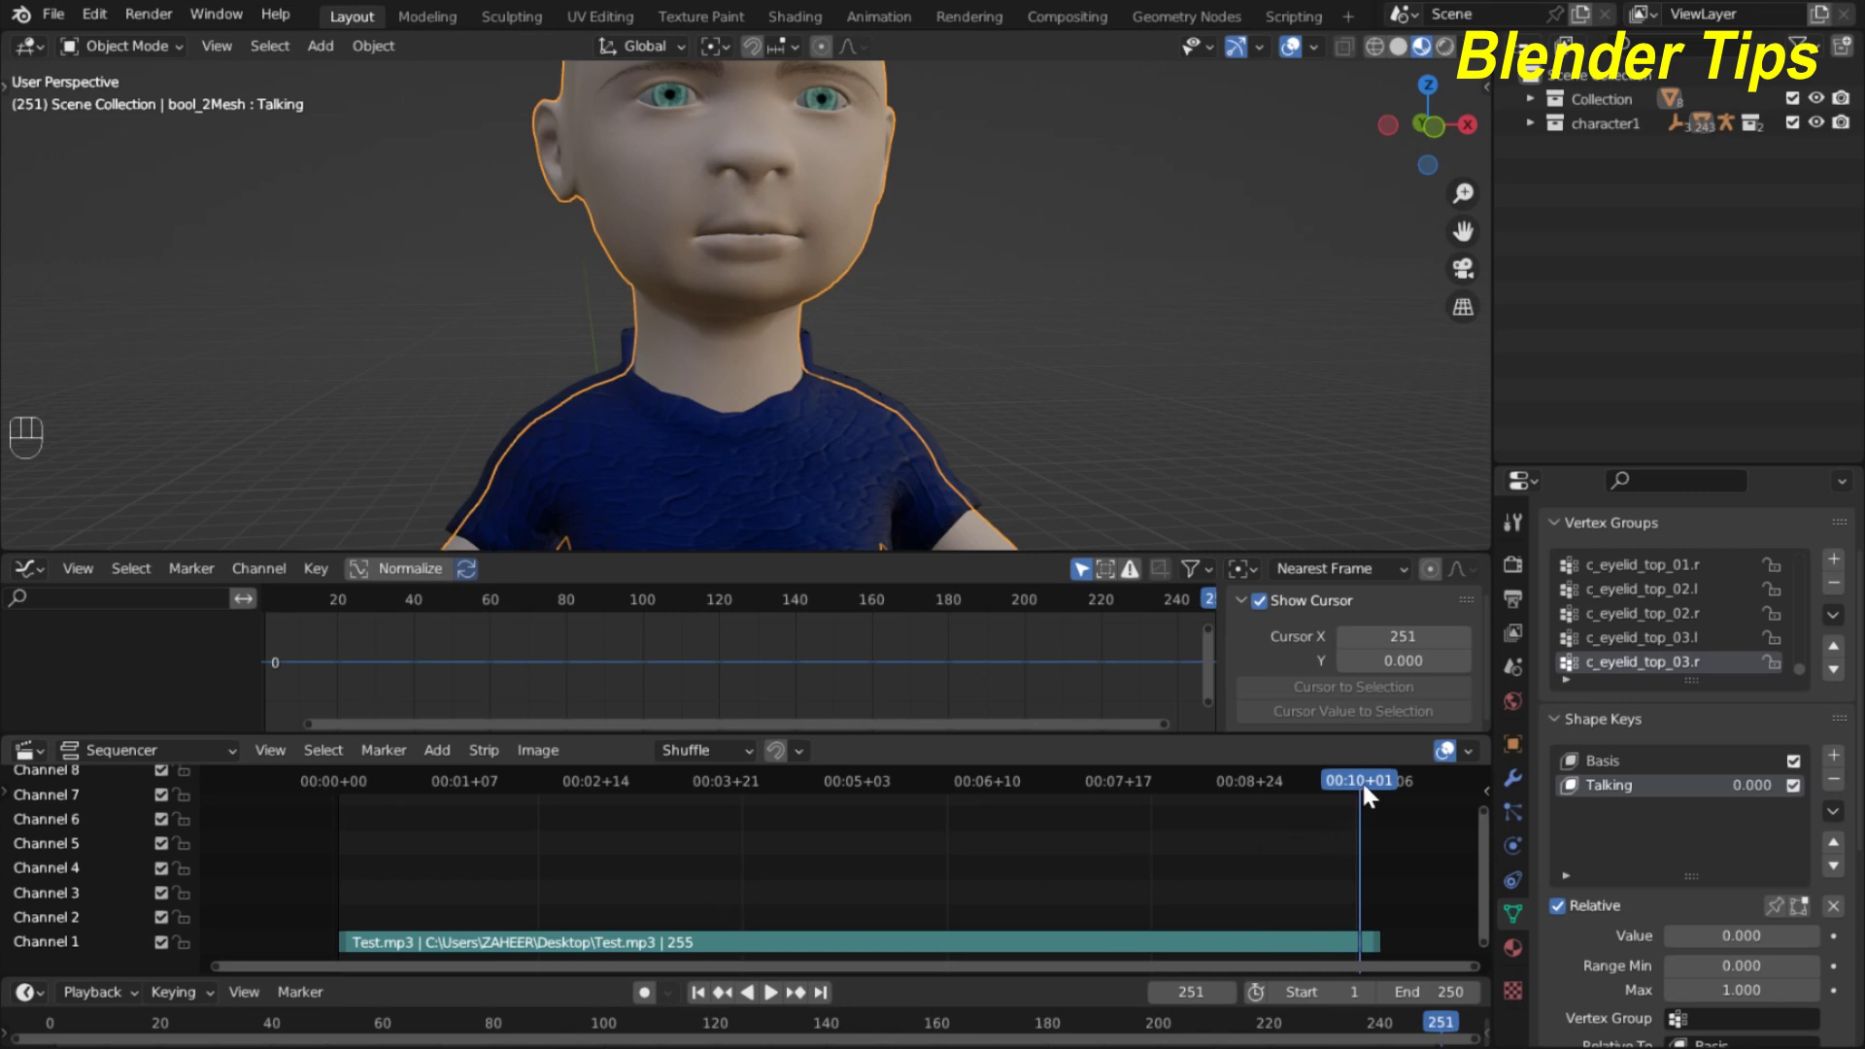
{"action": "left_click_drag", "start_coordinate": [1364, 787], "coordinate": [1380, 789]}
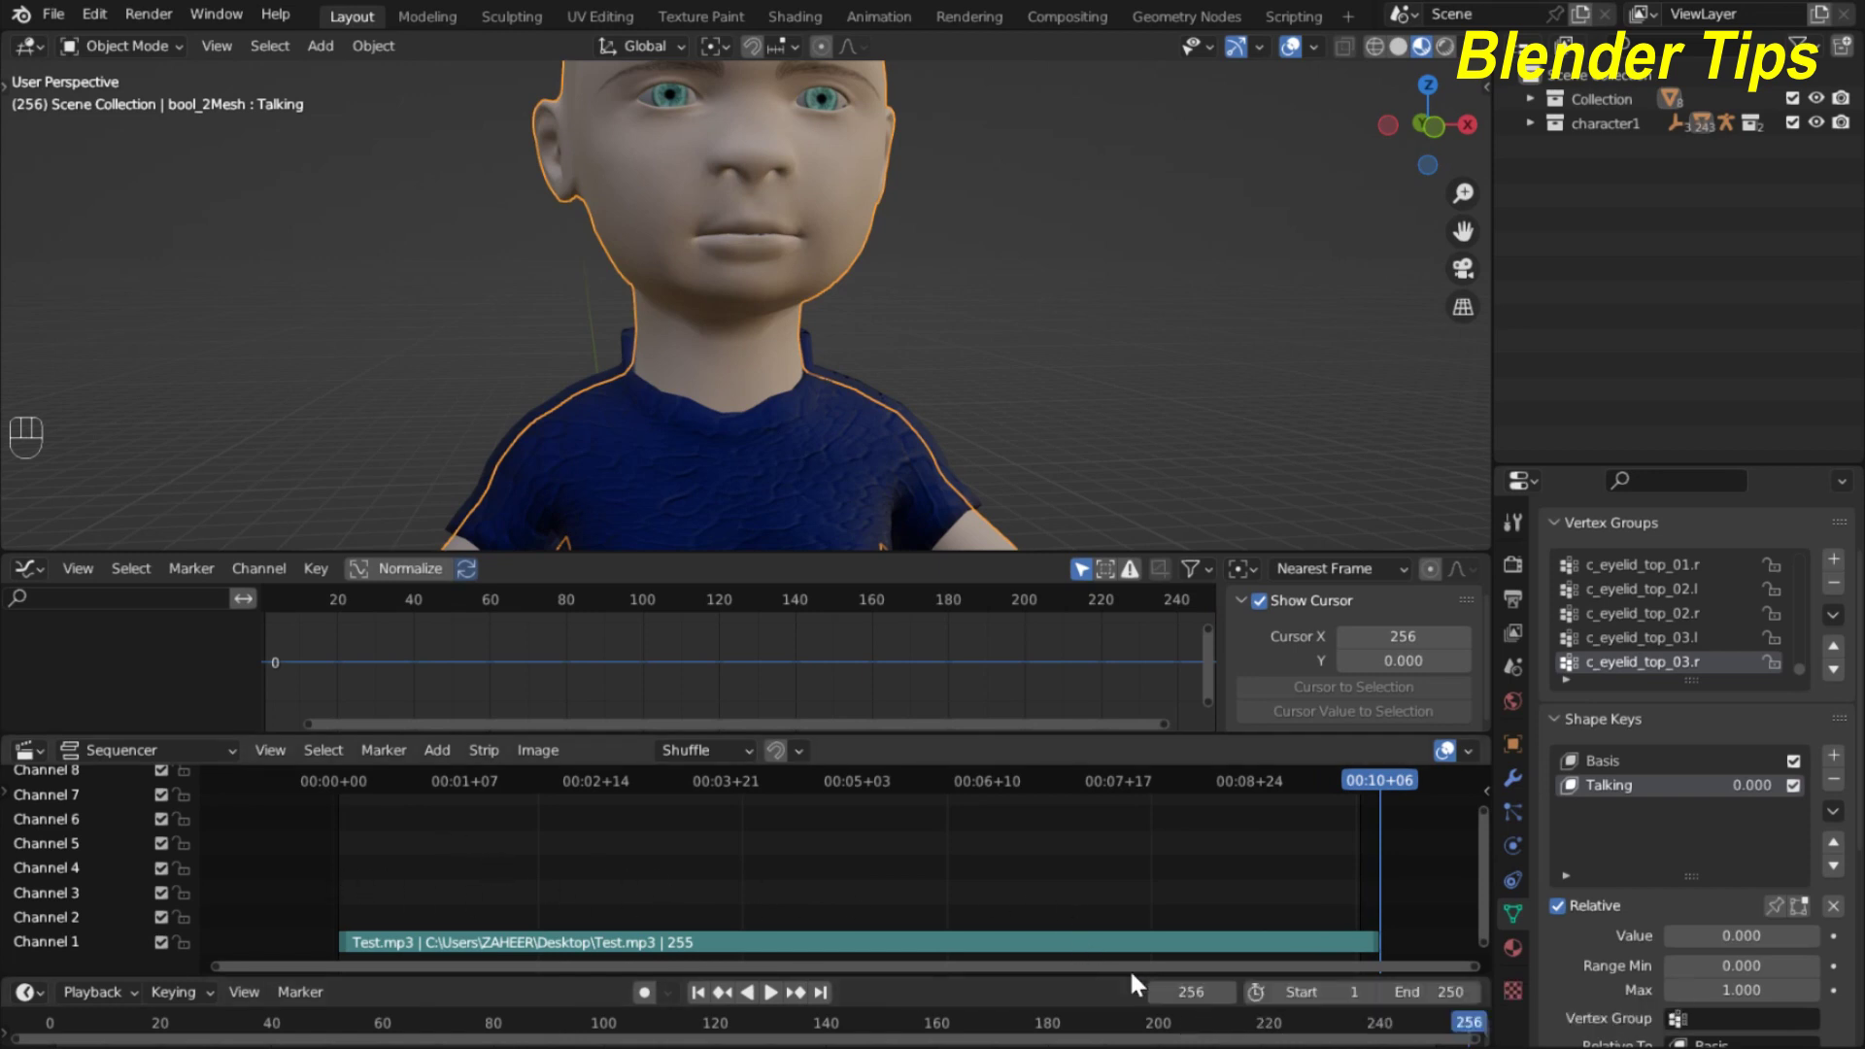
Set the scene End frame to 256 and scrub back to frame 1.
{"action": "left_click", "coordinate": [1443, 992]}
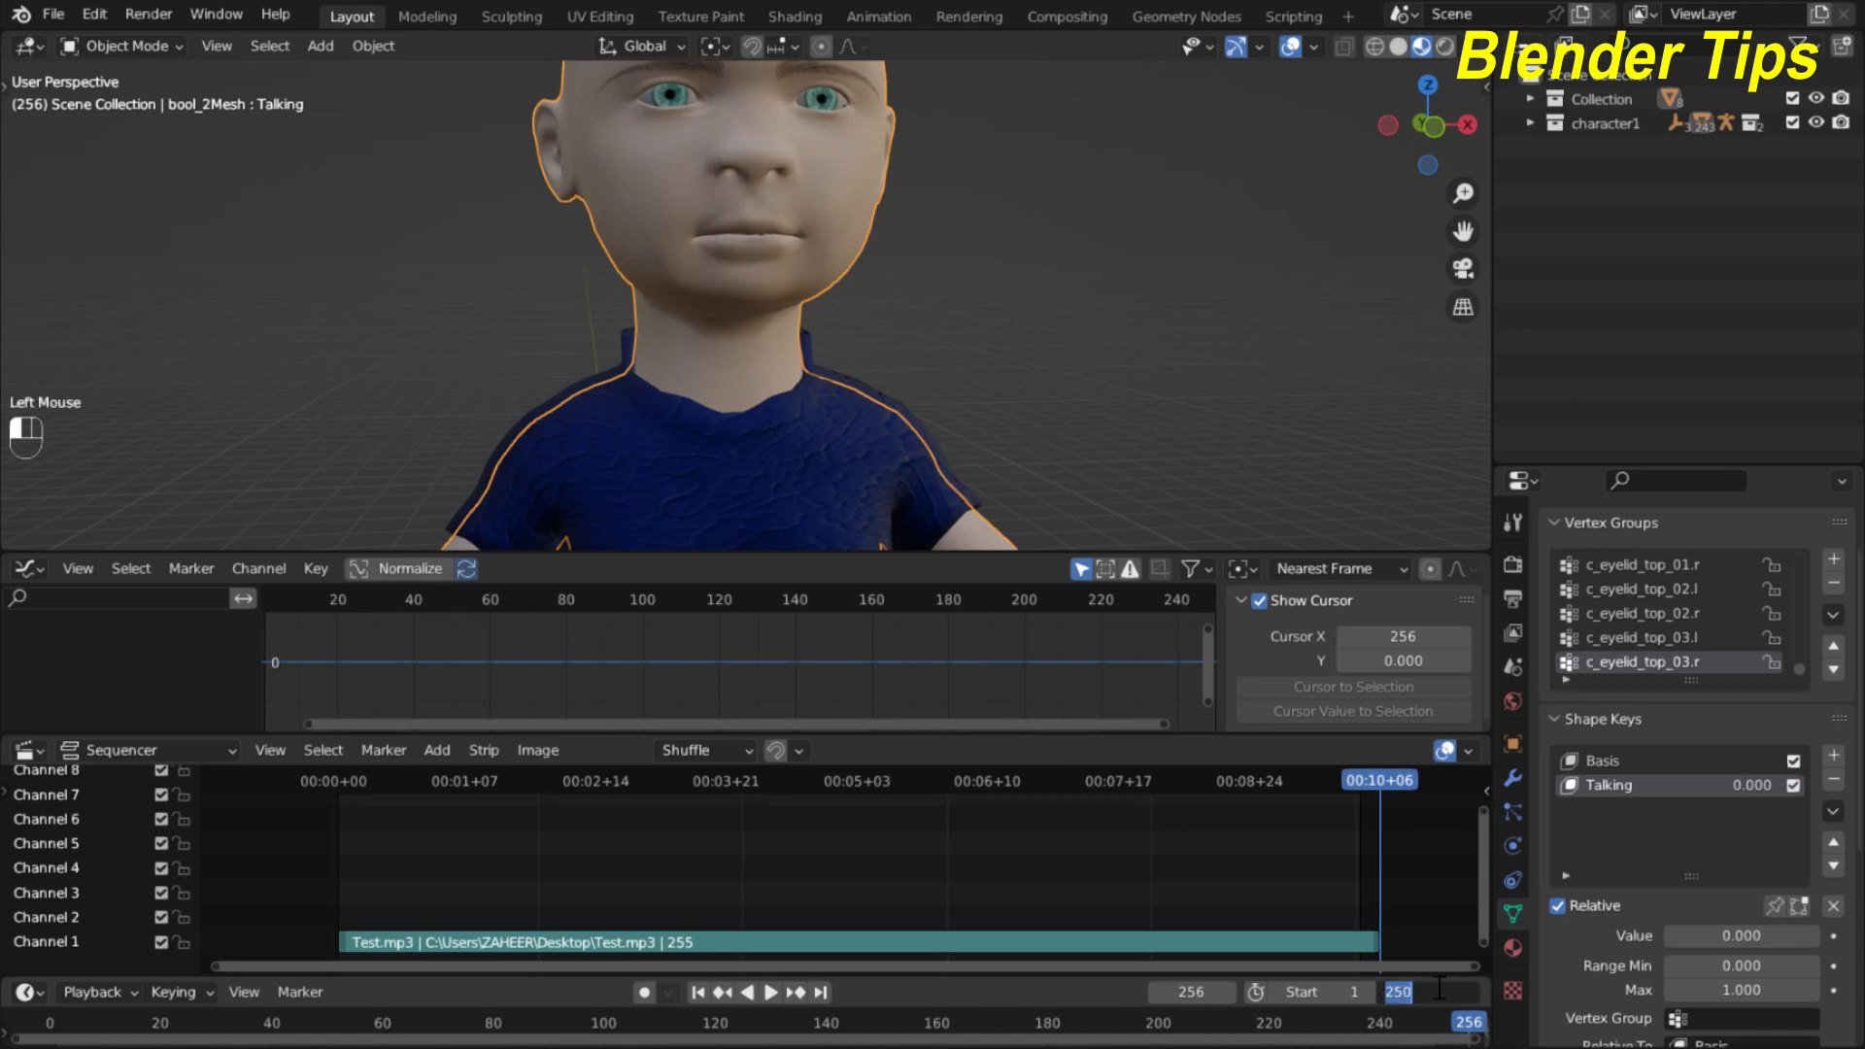
{"action": "type", "text": "256"}
{"action": "key", "text": "Return"}
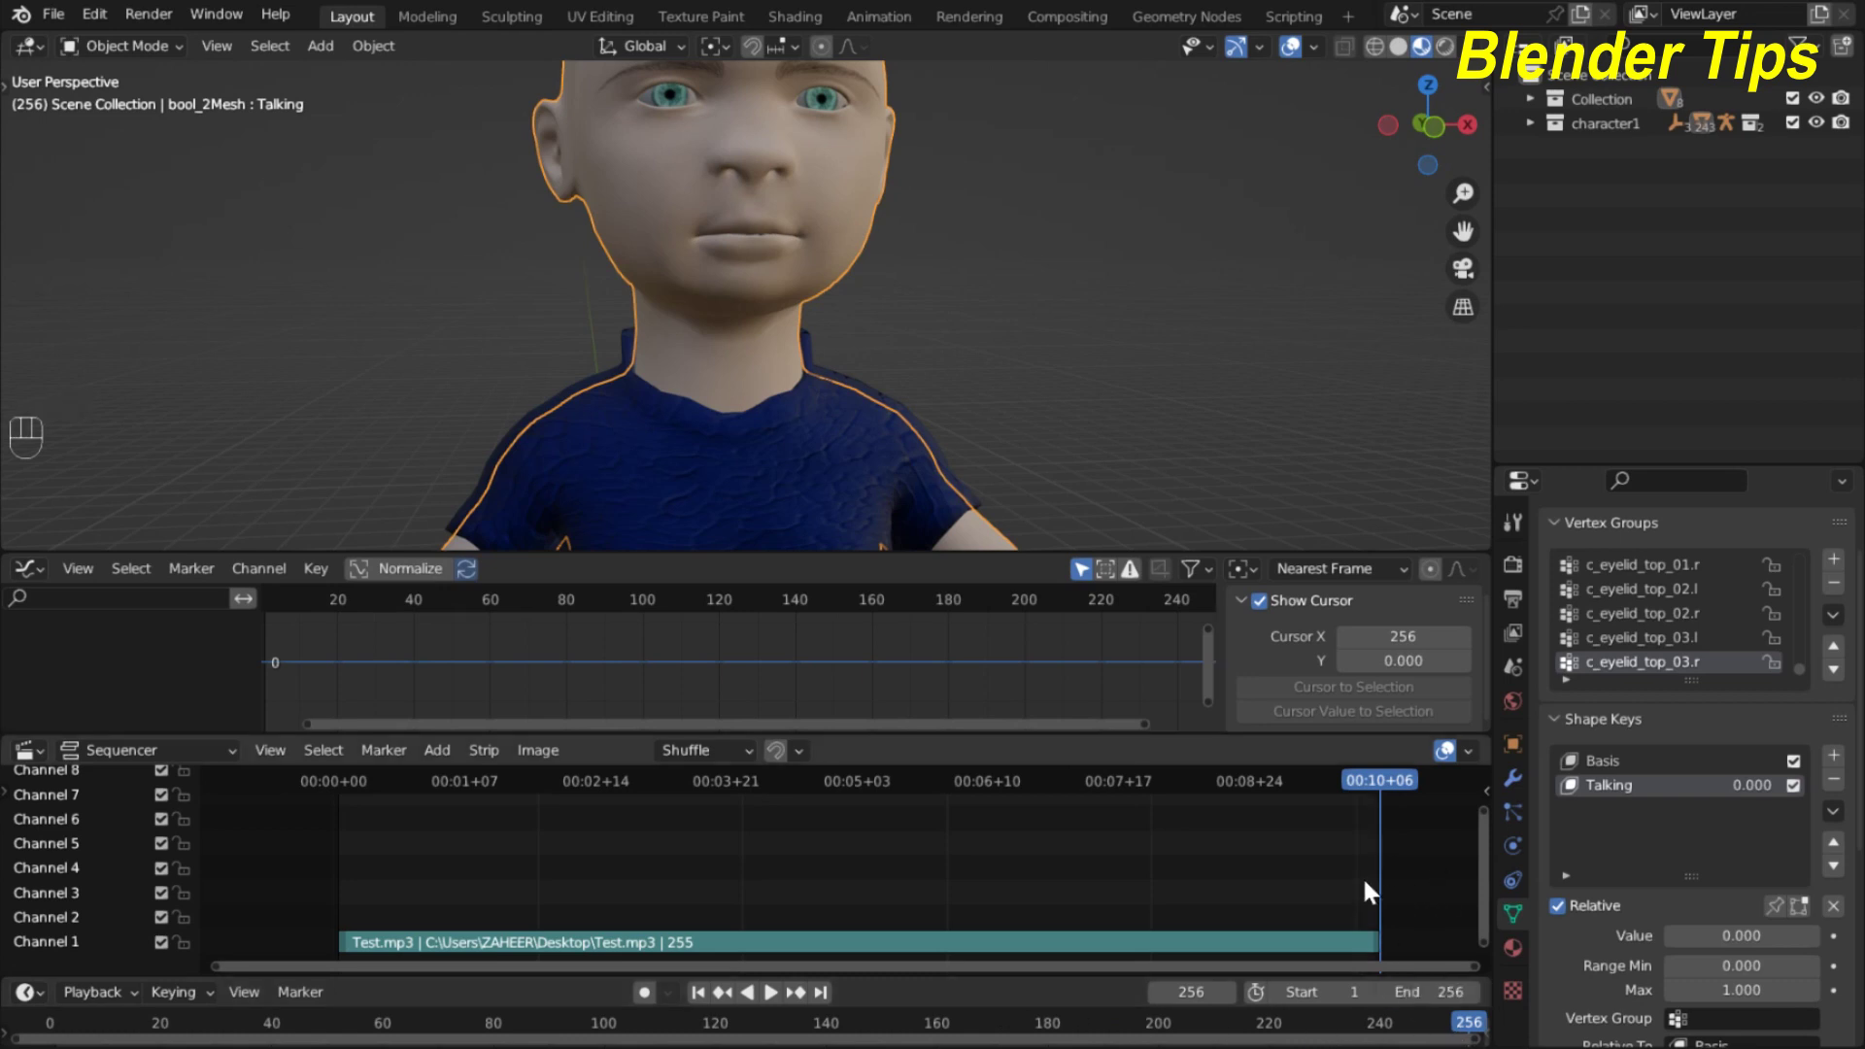
{"action": "left_click_drag", "start_coordinate": [1382, 783], "coordinate": [338, 776]}
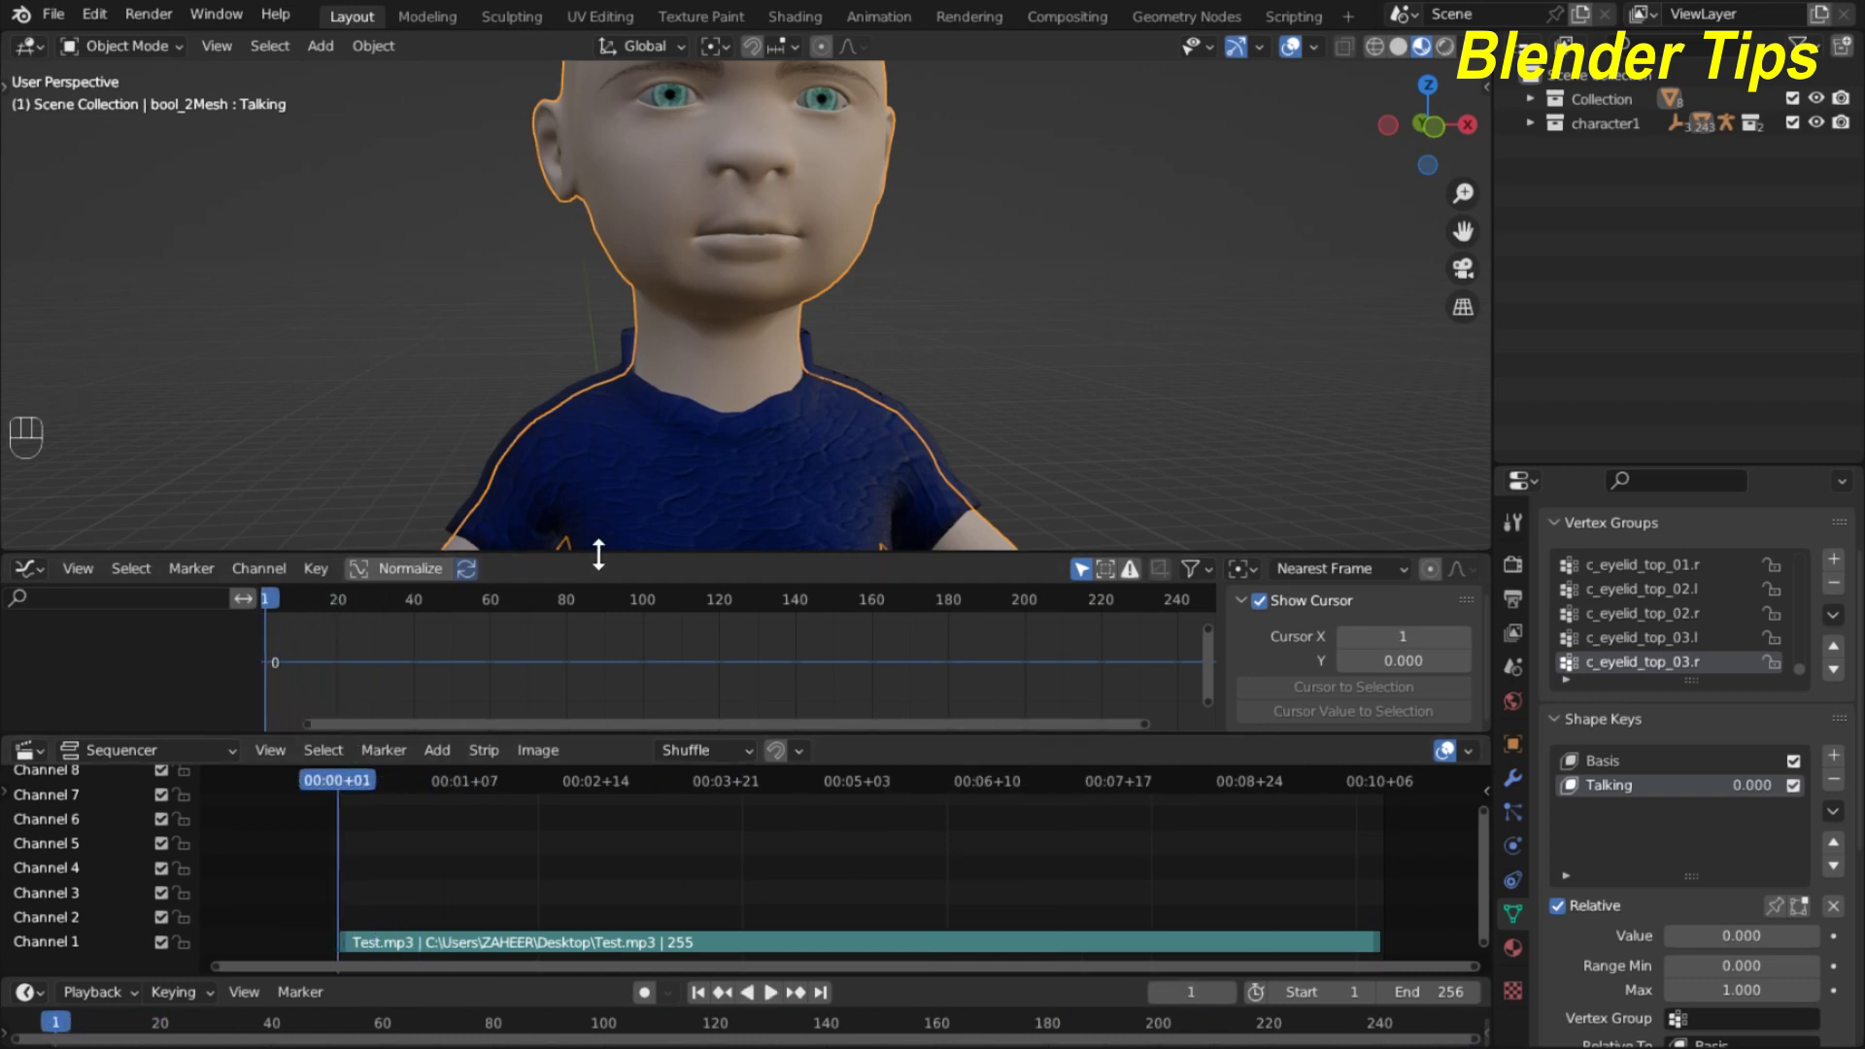
Keyframe the Talking shape key value 0.000 at frame 1 and select its Value (Talking) curve in the Graph Editor.
{"action": "left_click_drag", "start_coordinate": [599, 553], "coordinate": [602, 494]}
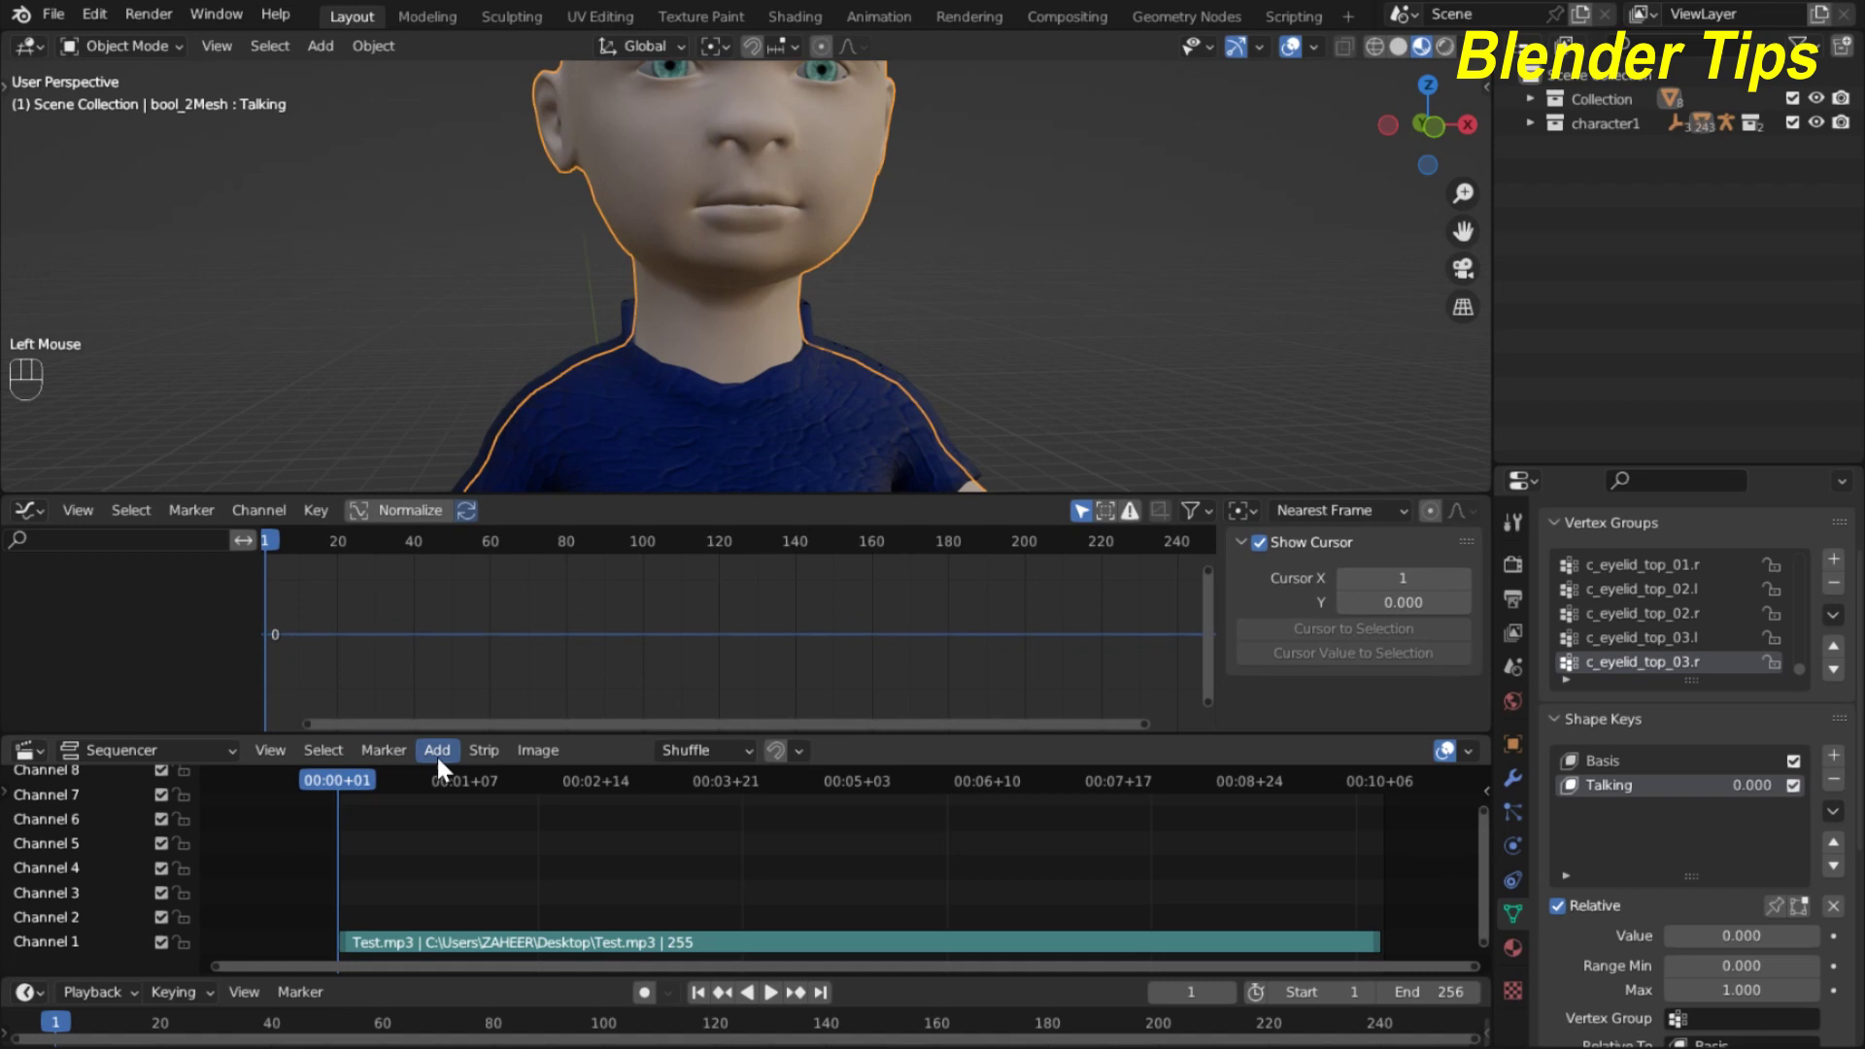
{"action": "left_click_drag", "start_coordinate": [513, 974], "coordinate": [513, 902]}
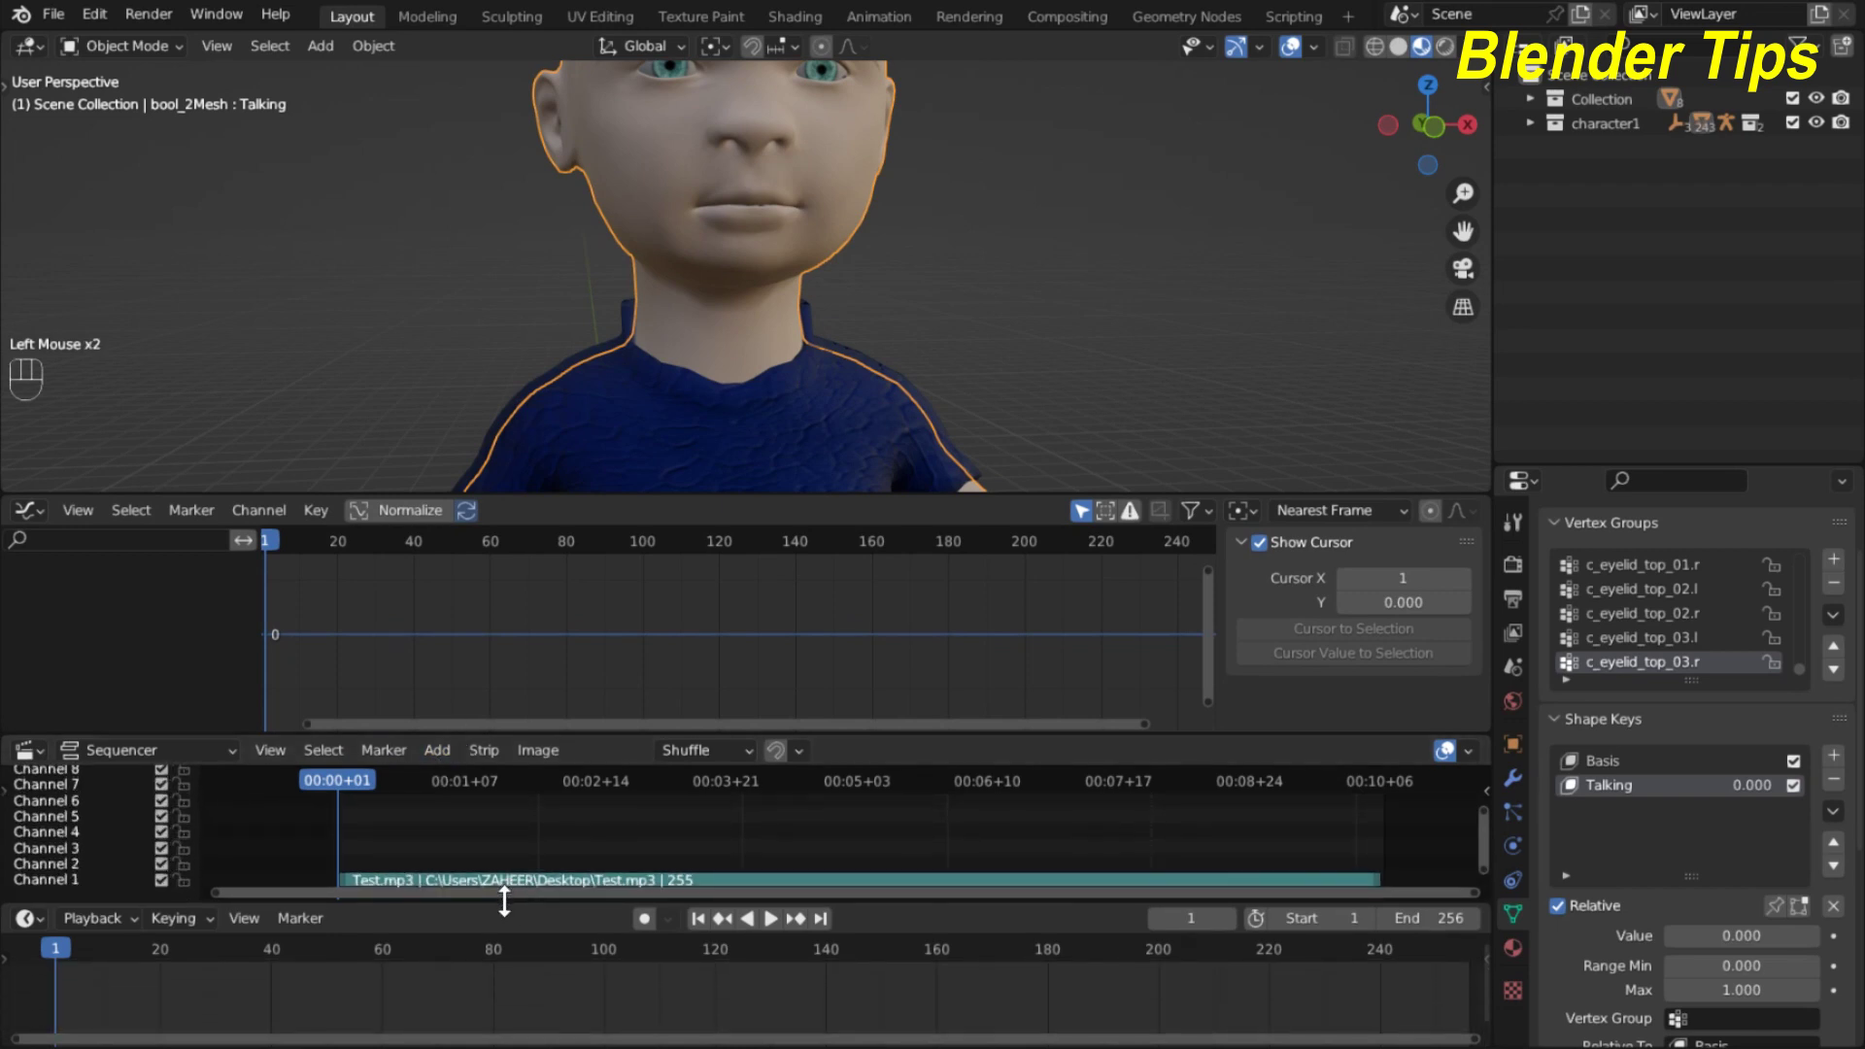
{"action": "left_click", "coordinate": [1835, 933]}
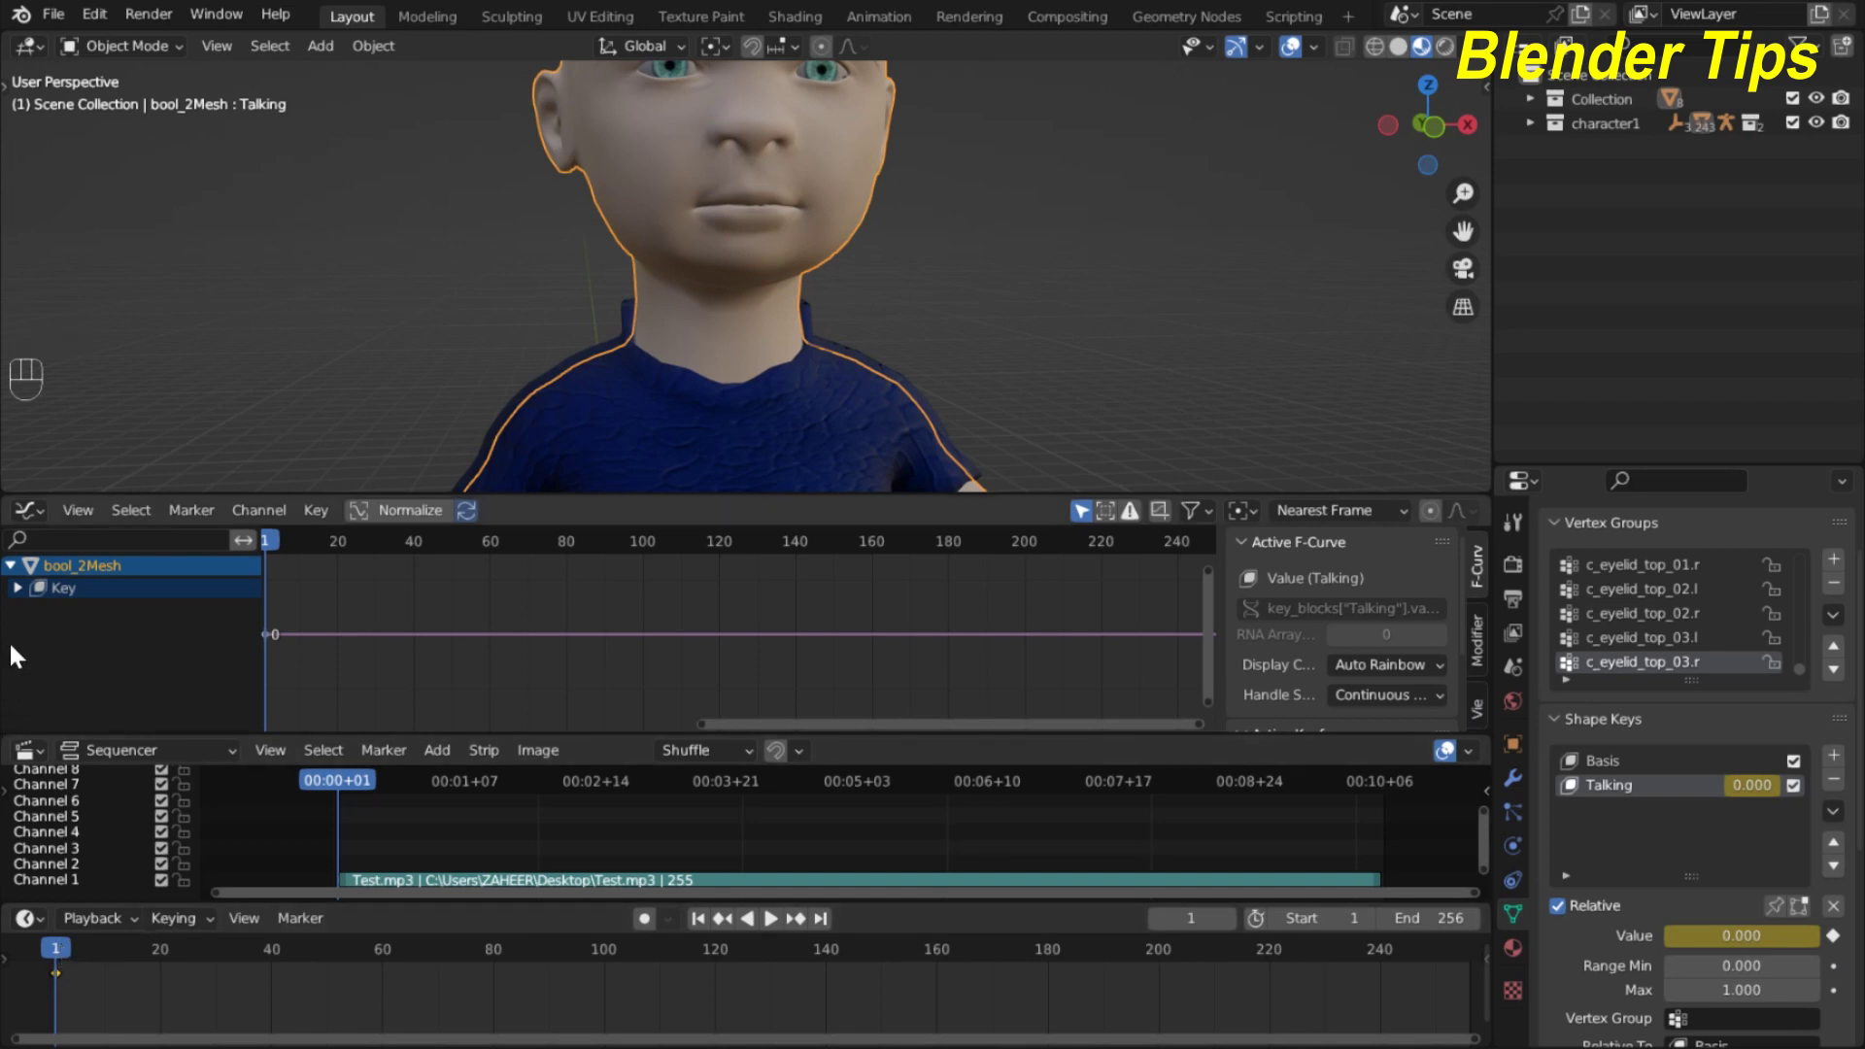
{"action": "left_click", "coordinate": [17, 588]}
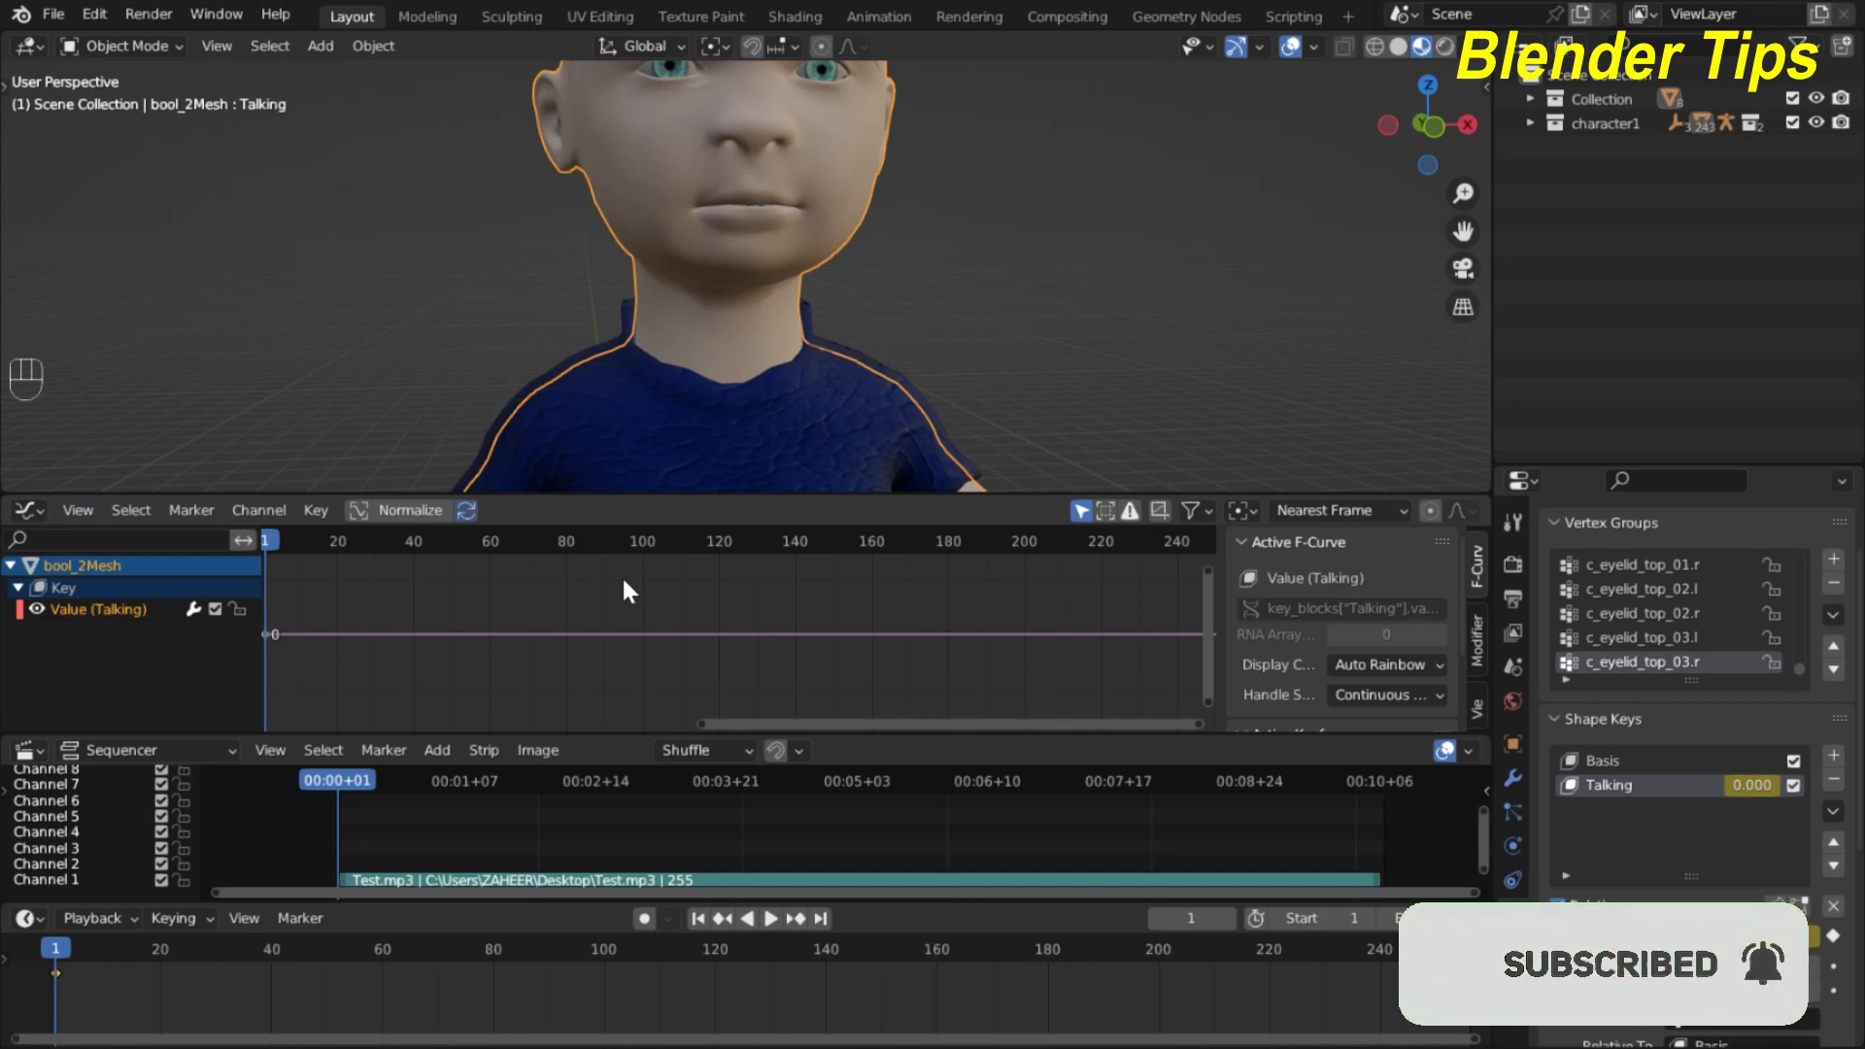
{"action": "left_click", "coordinate": [111, 609]}
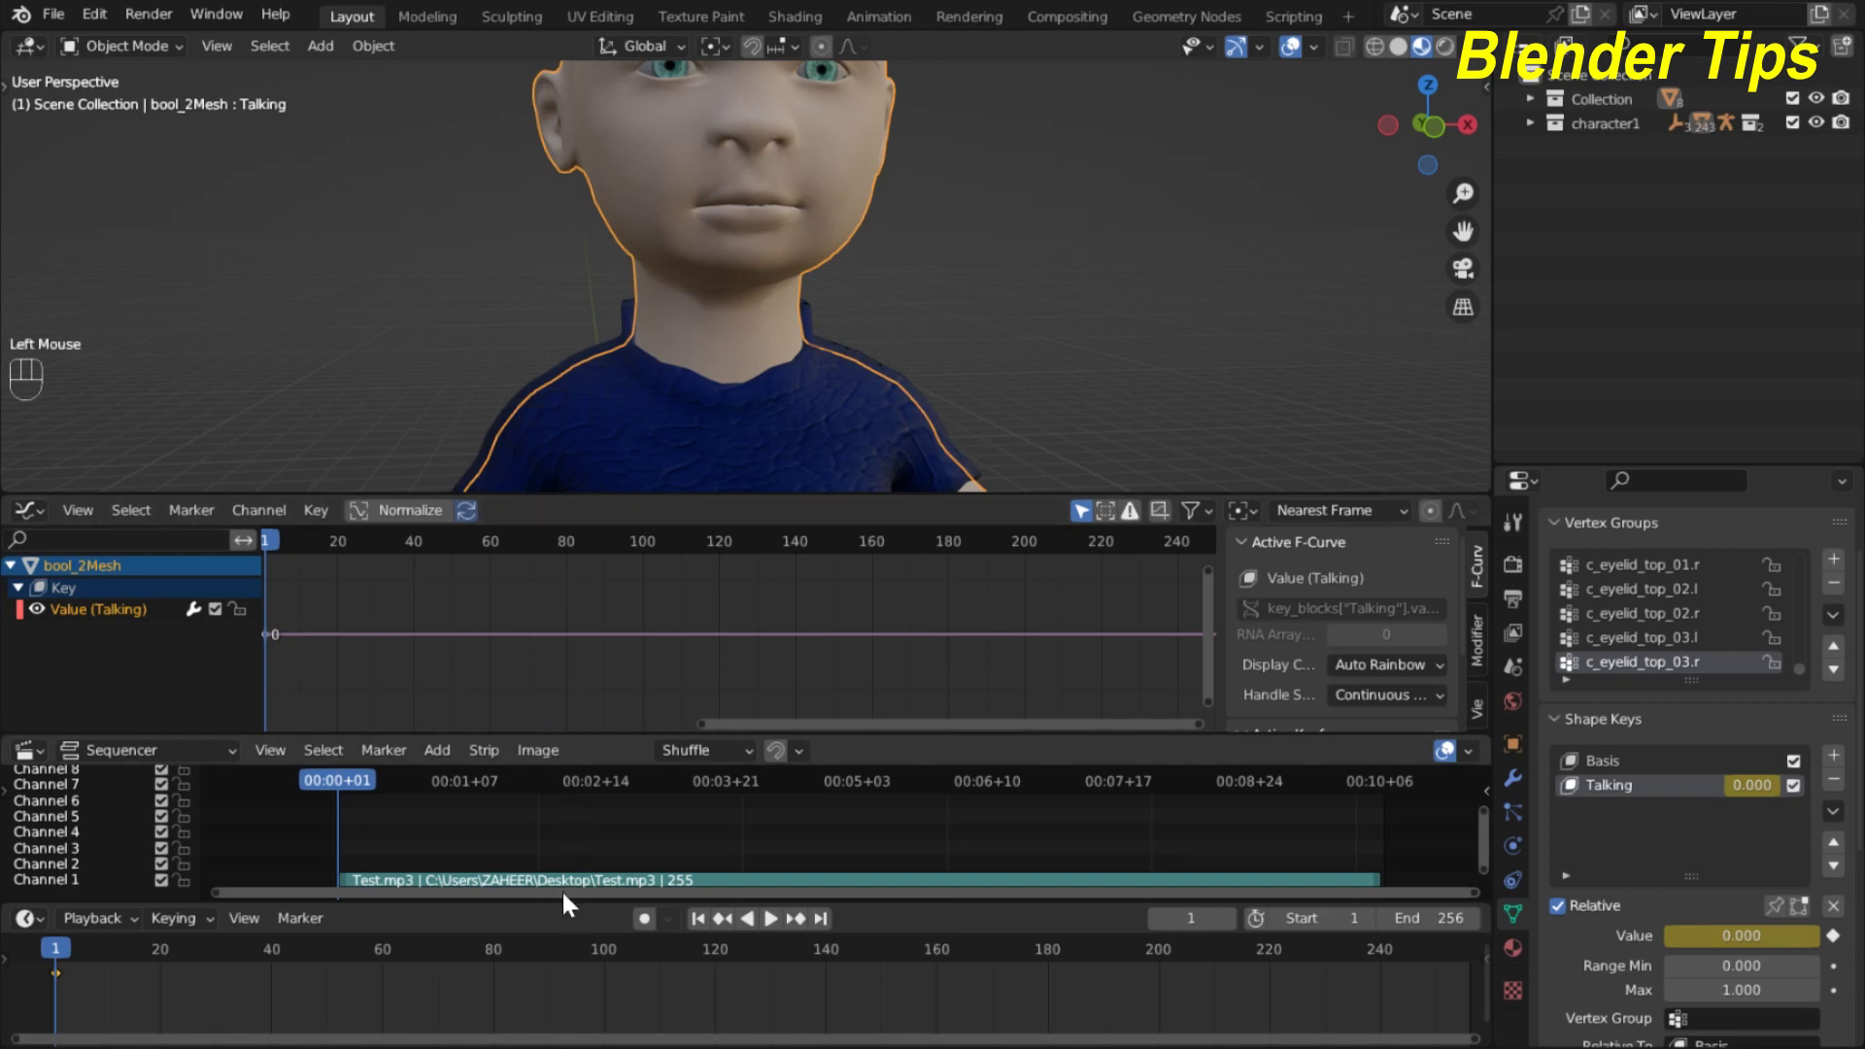
Bake Test.mp3 from the Desktop onto the Value (Talking) curve with Bake Sound to F-Curves.
{"action": "left_click", "coordinate": [317, 510]}
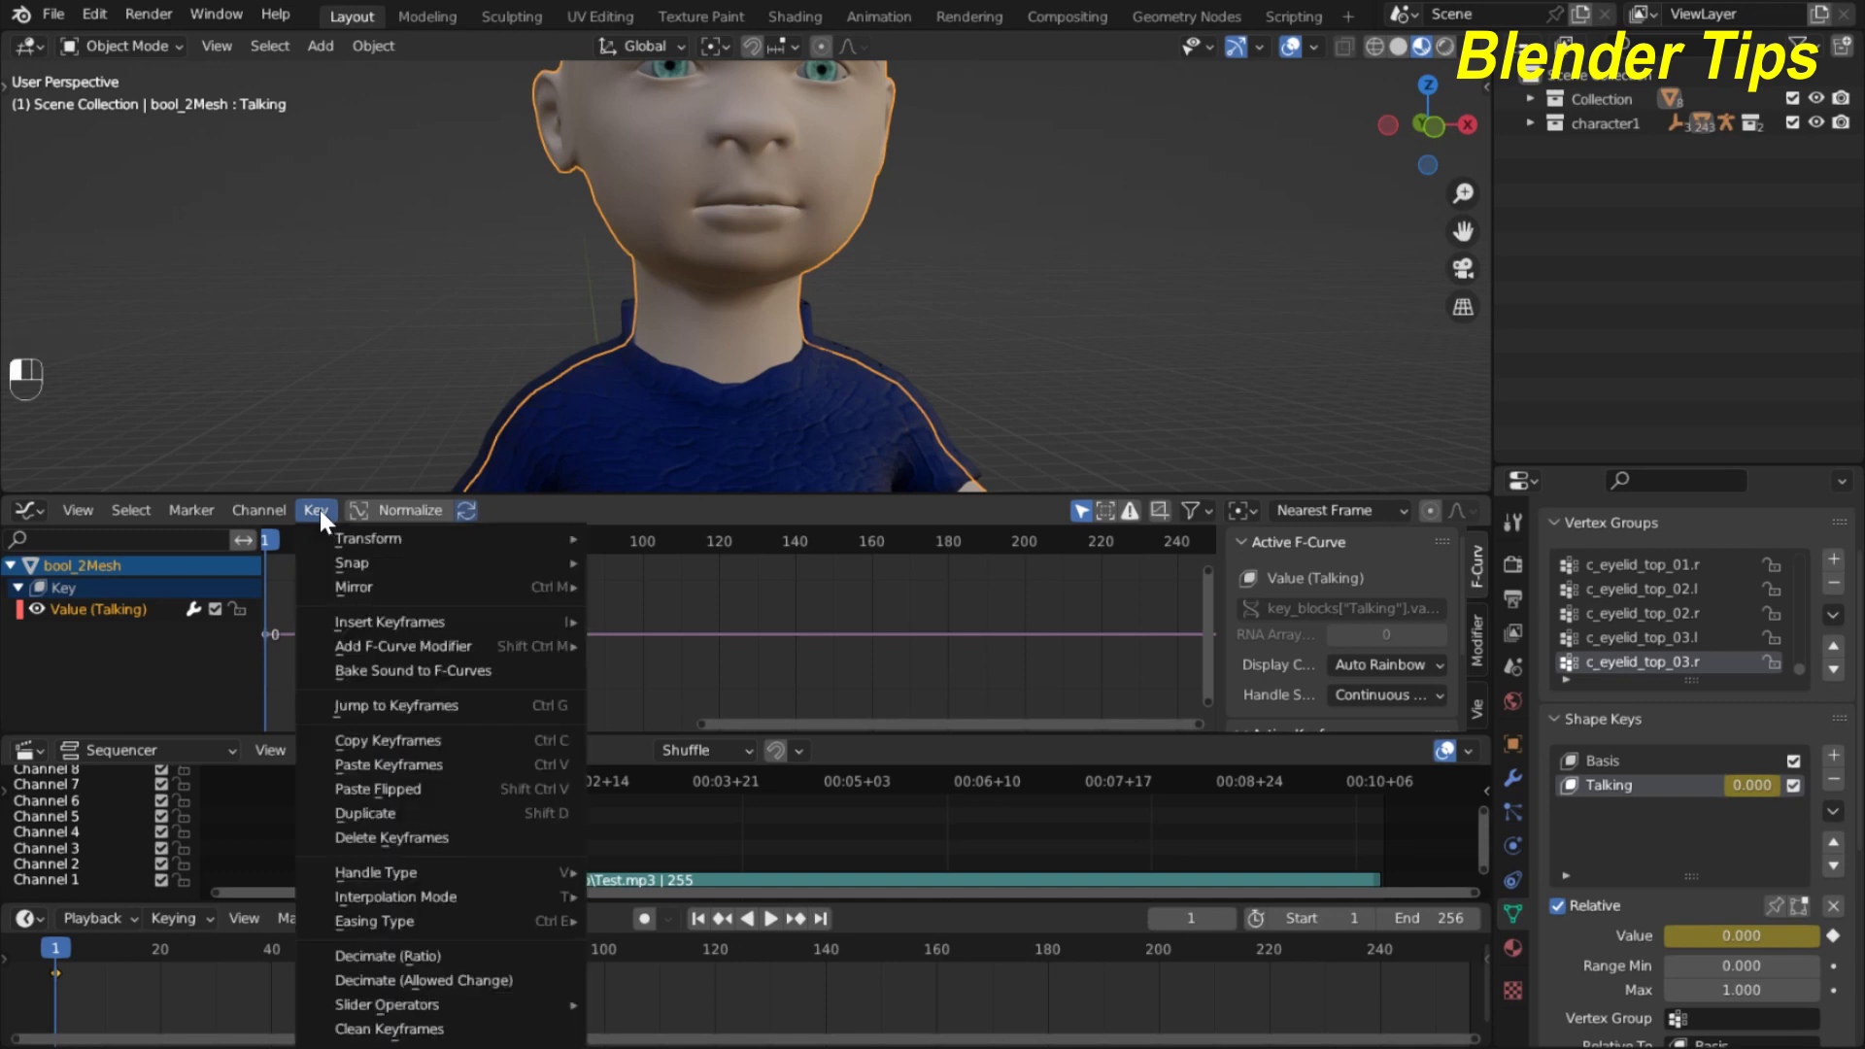
{"action": "left_click", "coordinate": [393, 676]}
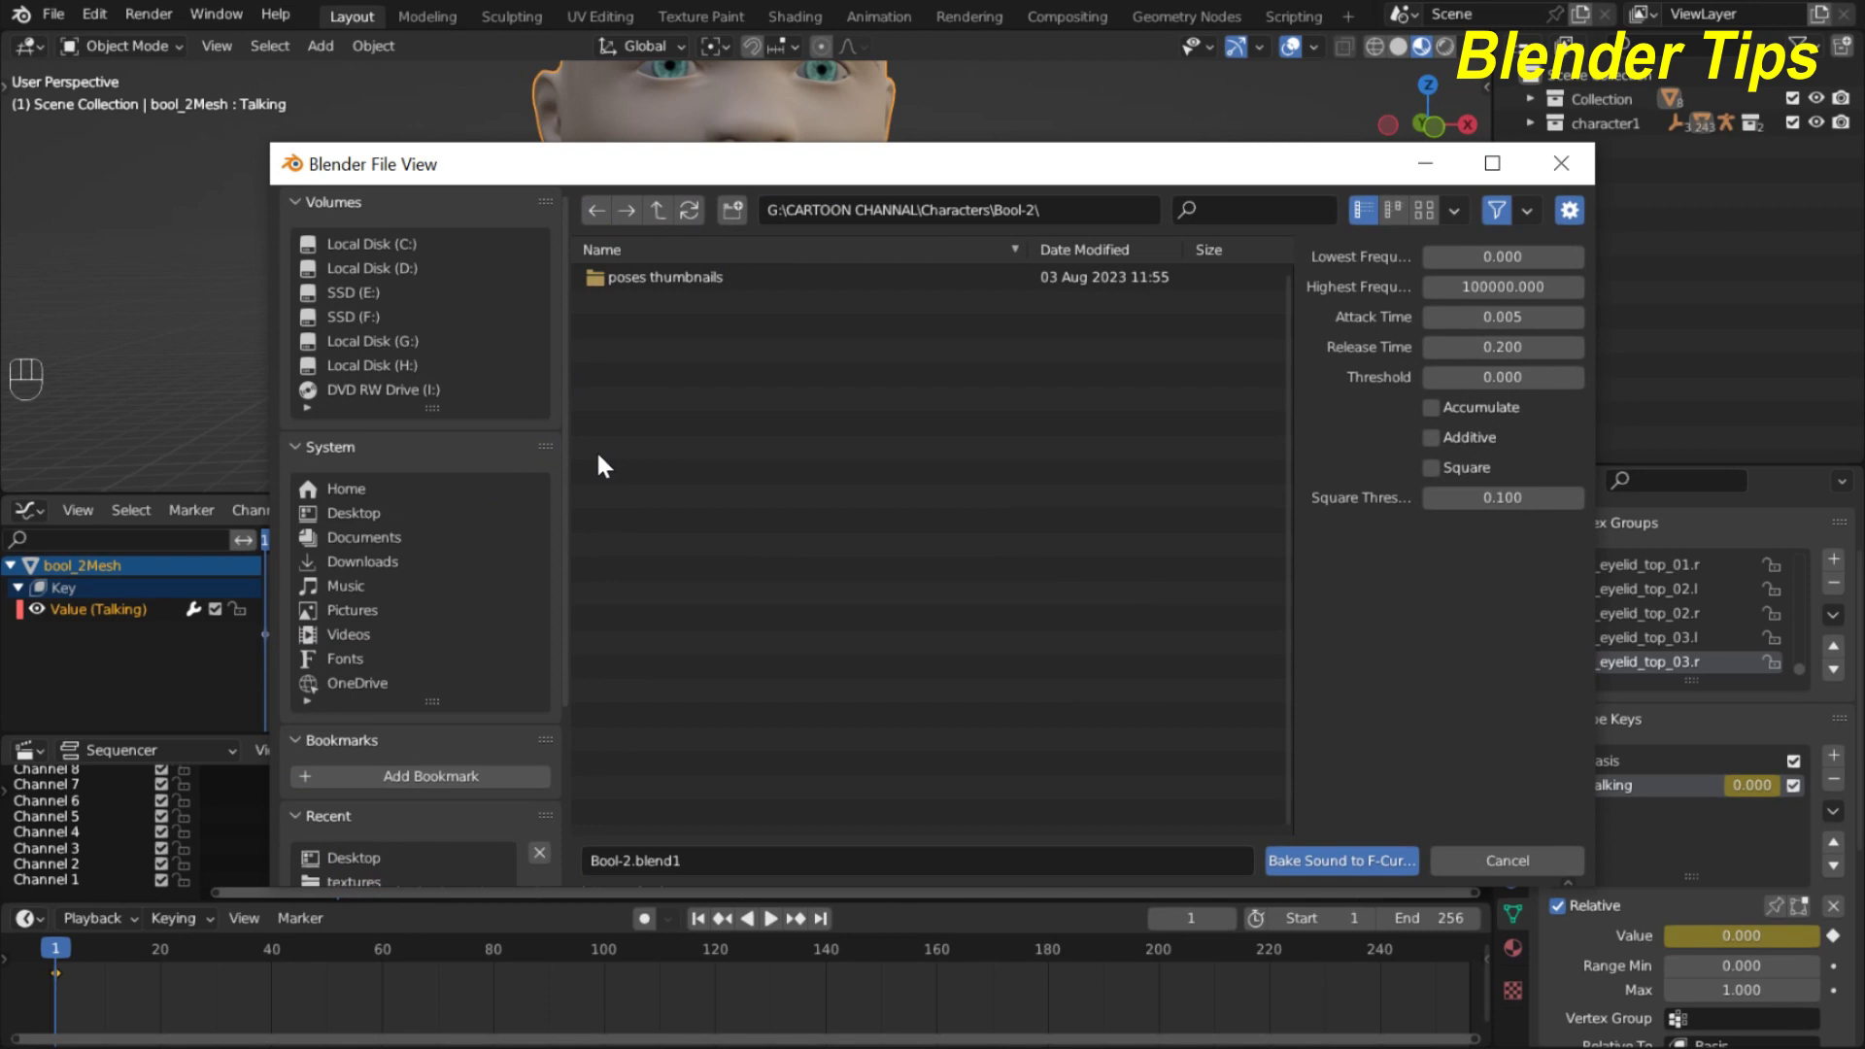
{"action": "left_click", "coordinate": [360, 505]}
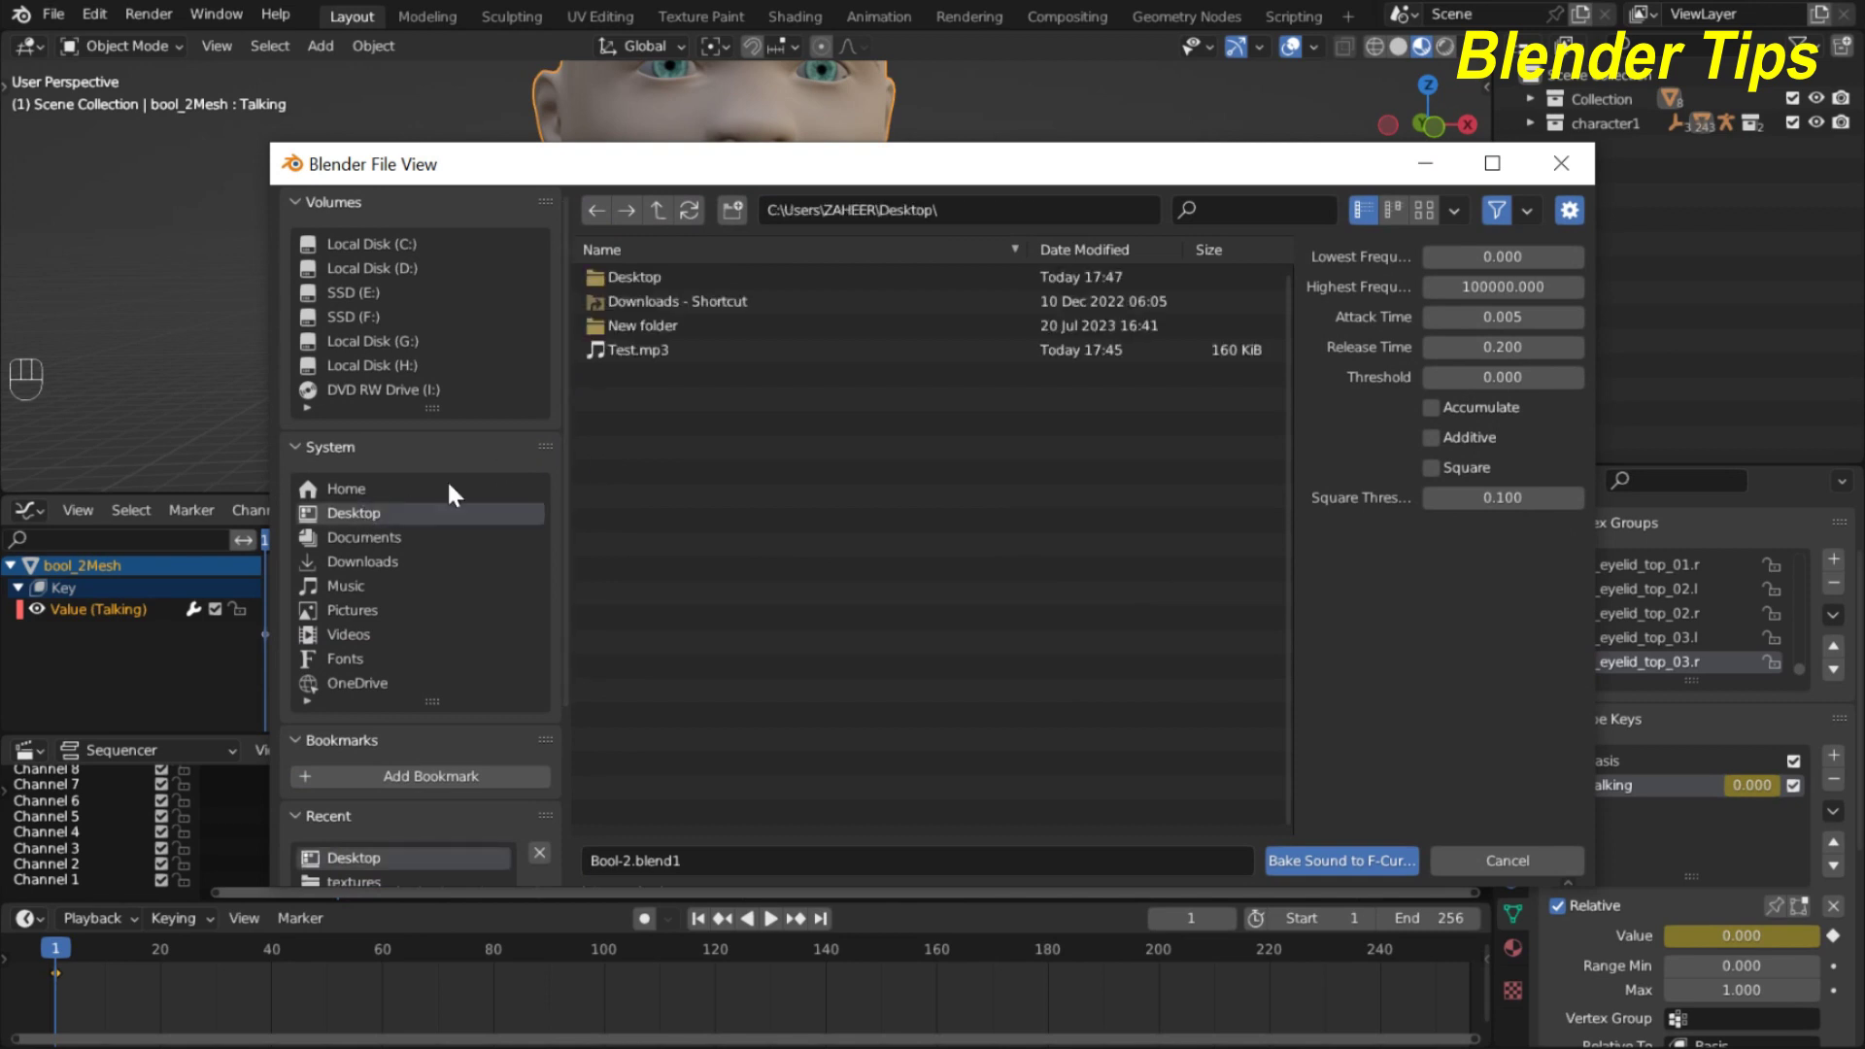
{"action": "left_click", "coordinate": [614, 351]}
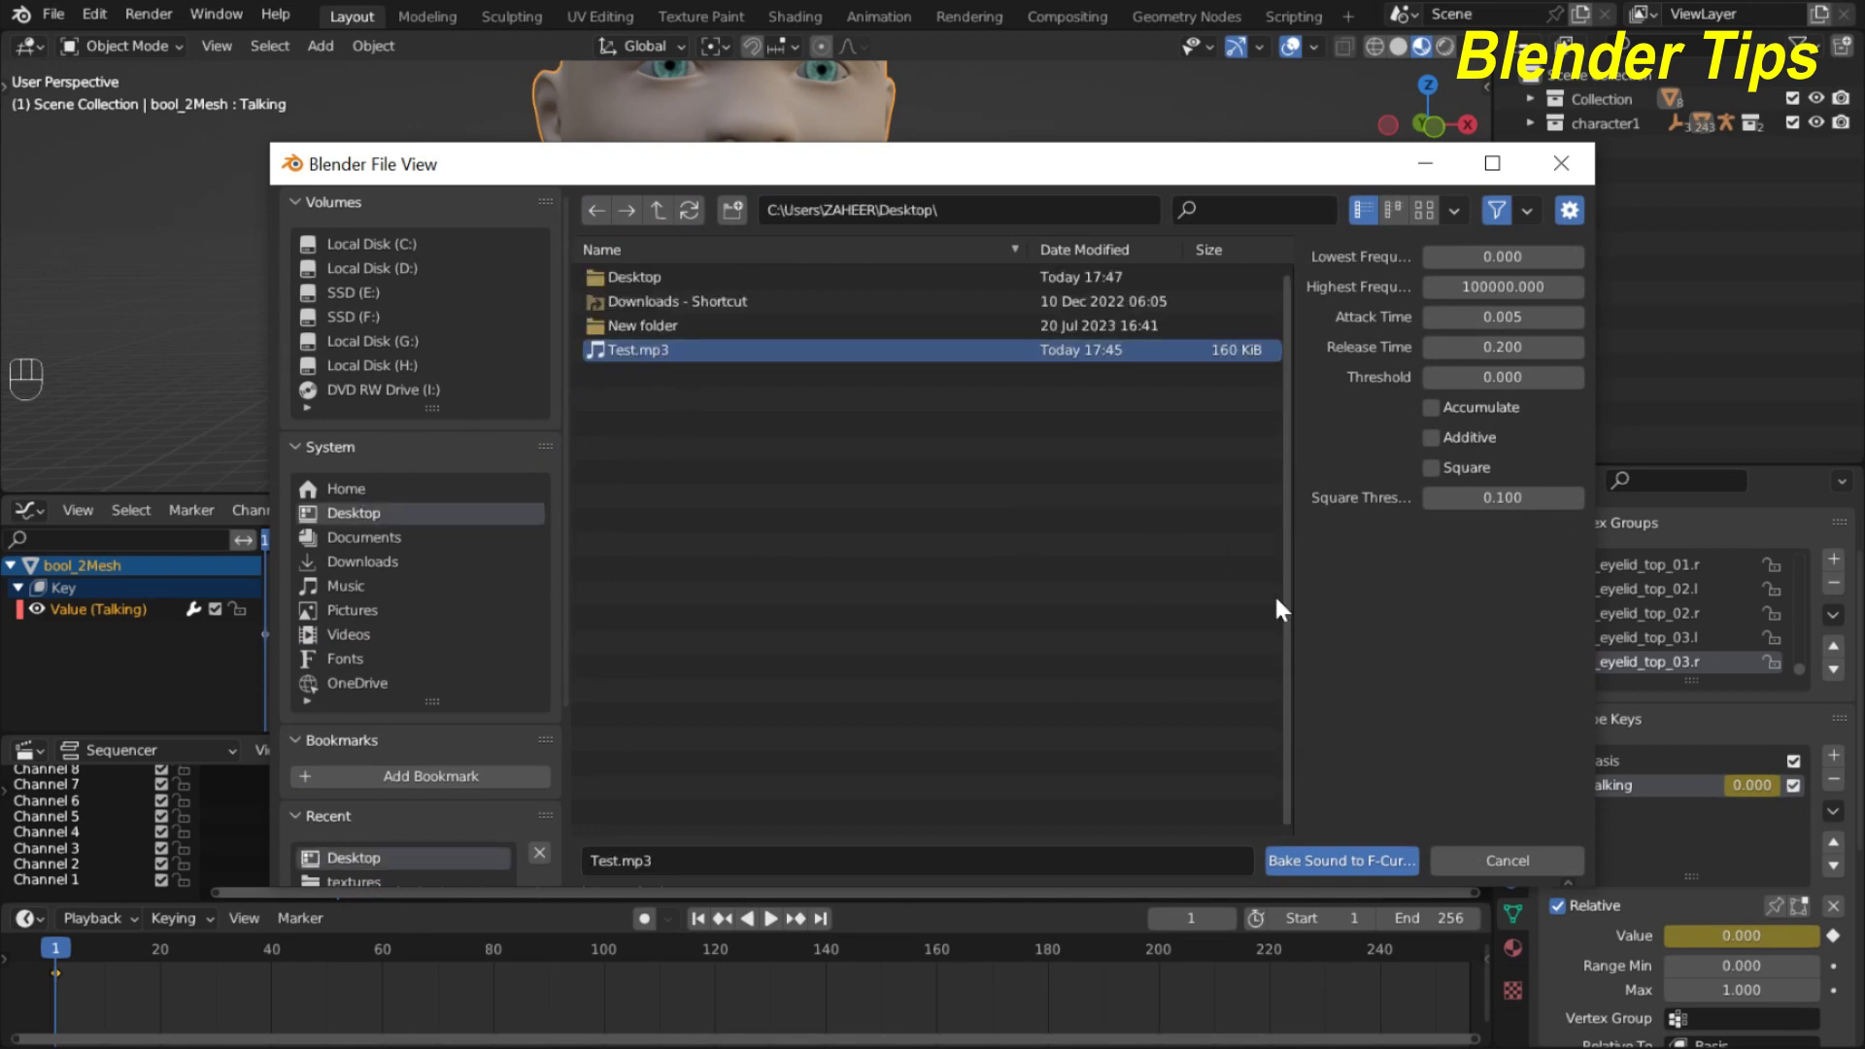
{"action": "left_click", "coordinate": [1321, 865]}
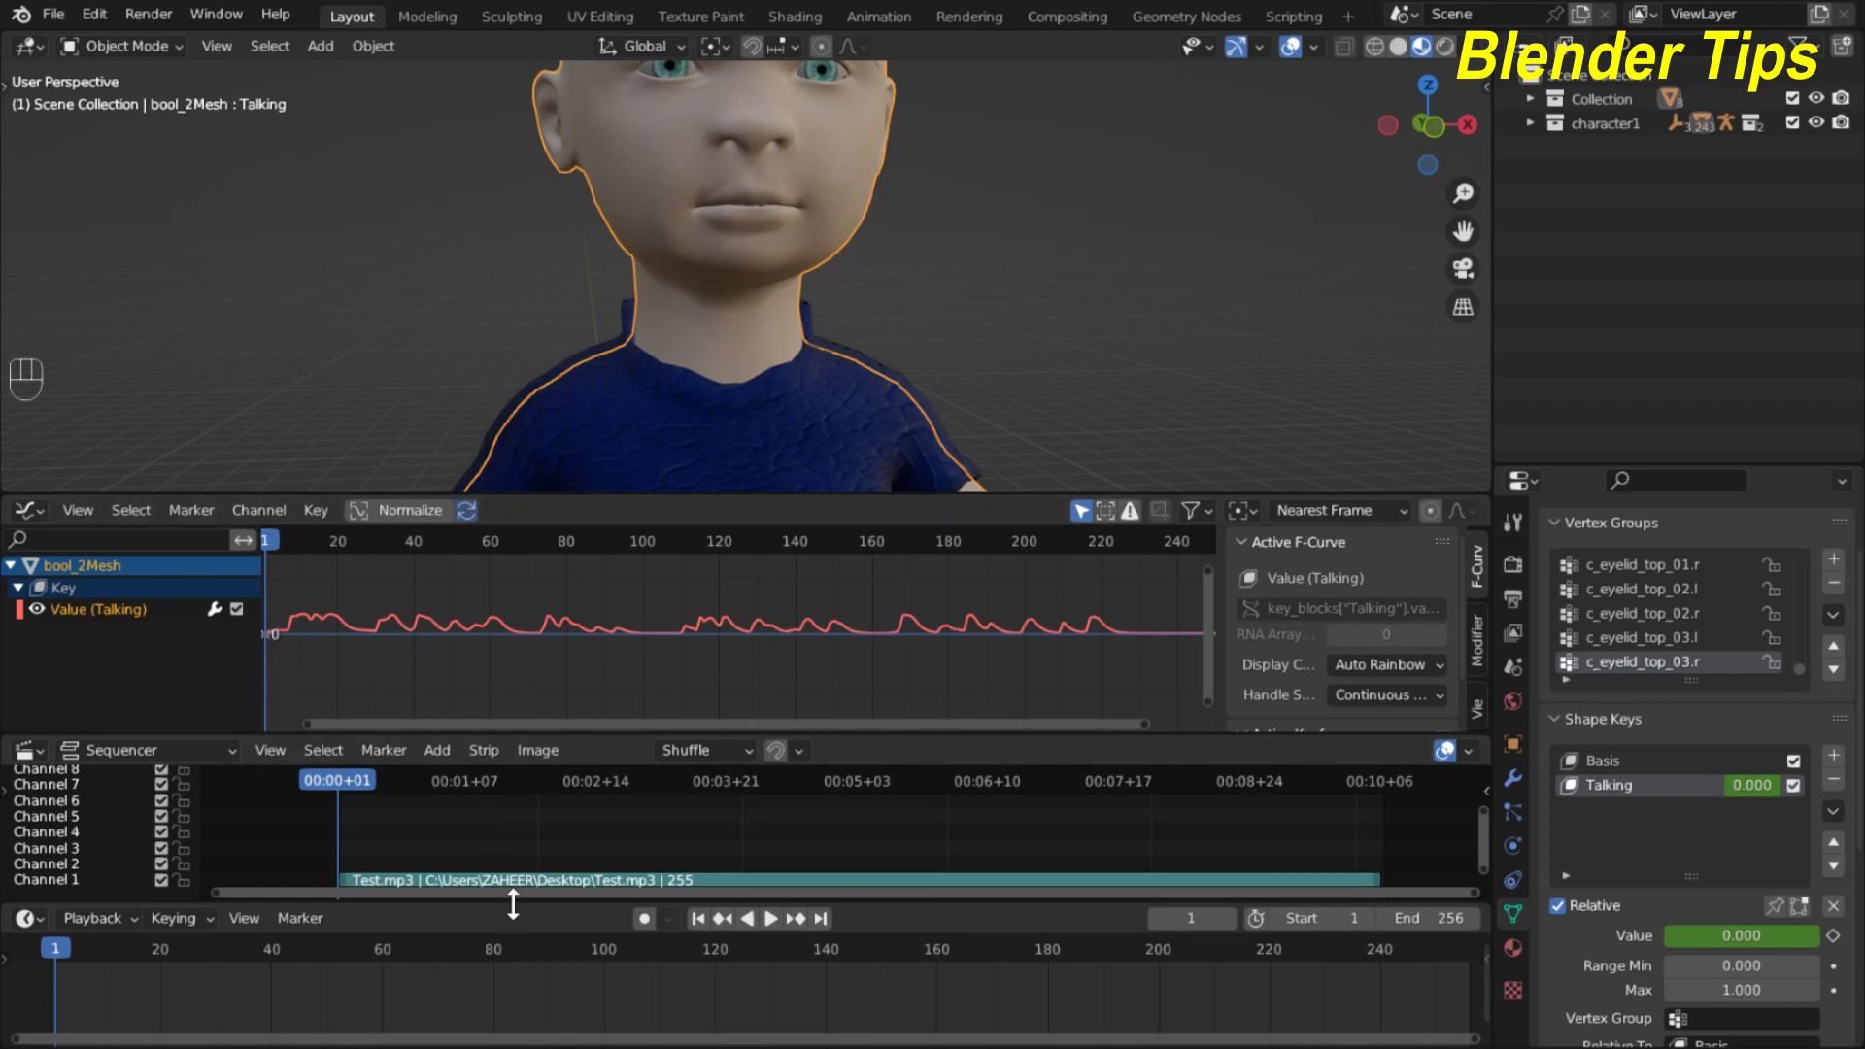
Enlarge the 3D viewport, centre the character and deselect it.
{"action": "left_click_drag", "start_coordinate": [513, 904], "coordinate": [513, 981]}
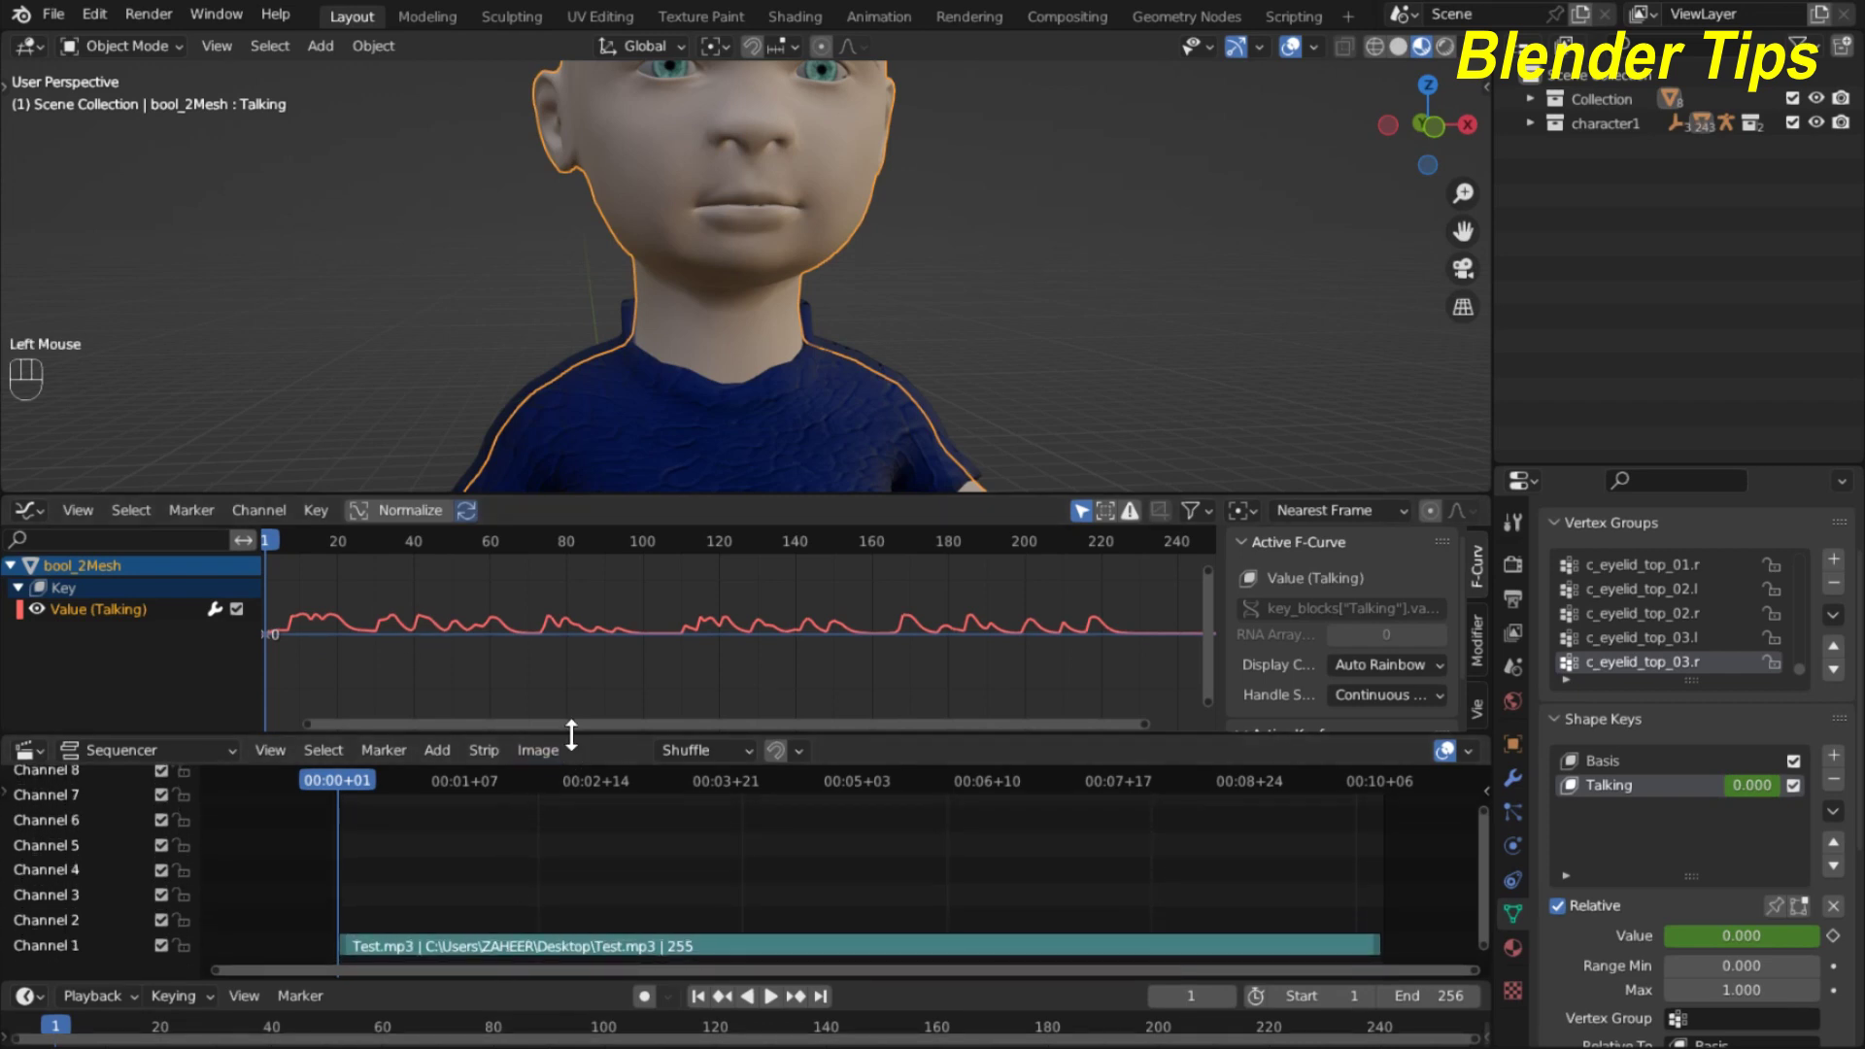
{"action": "left_click_drag", "start_coordinate": [571, 736], "coordinate": [572, 896]}
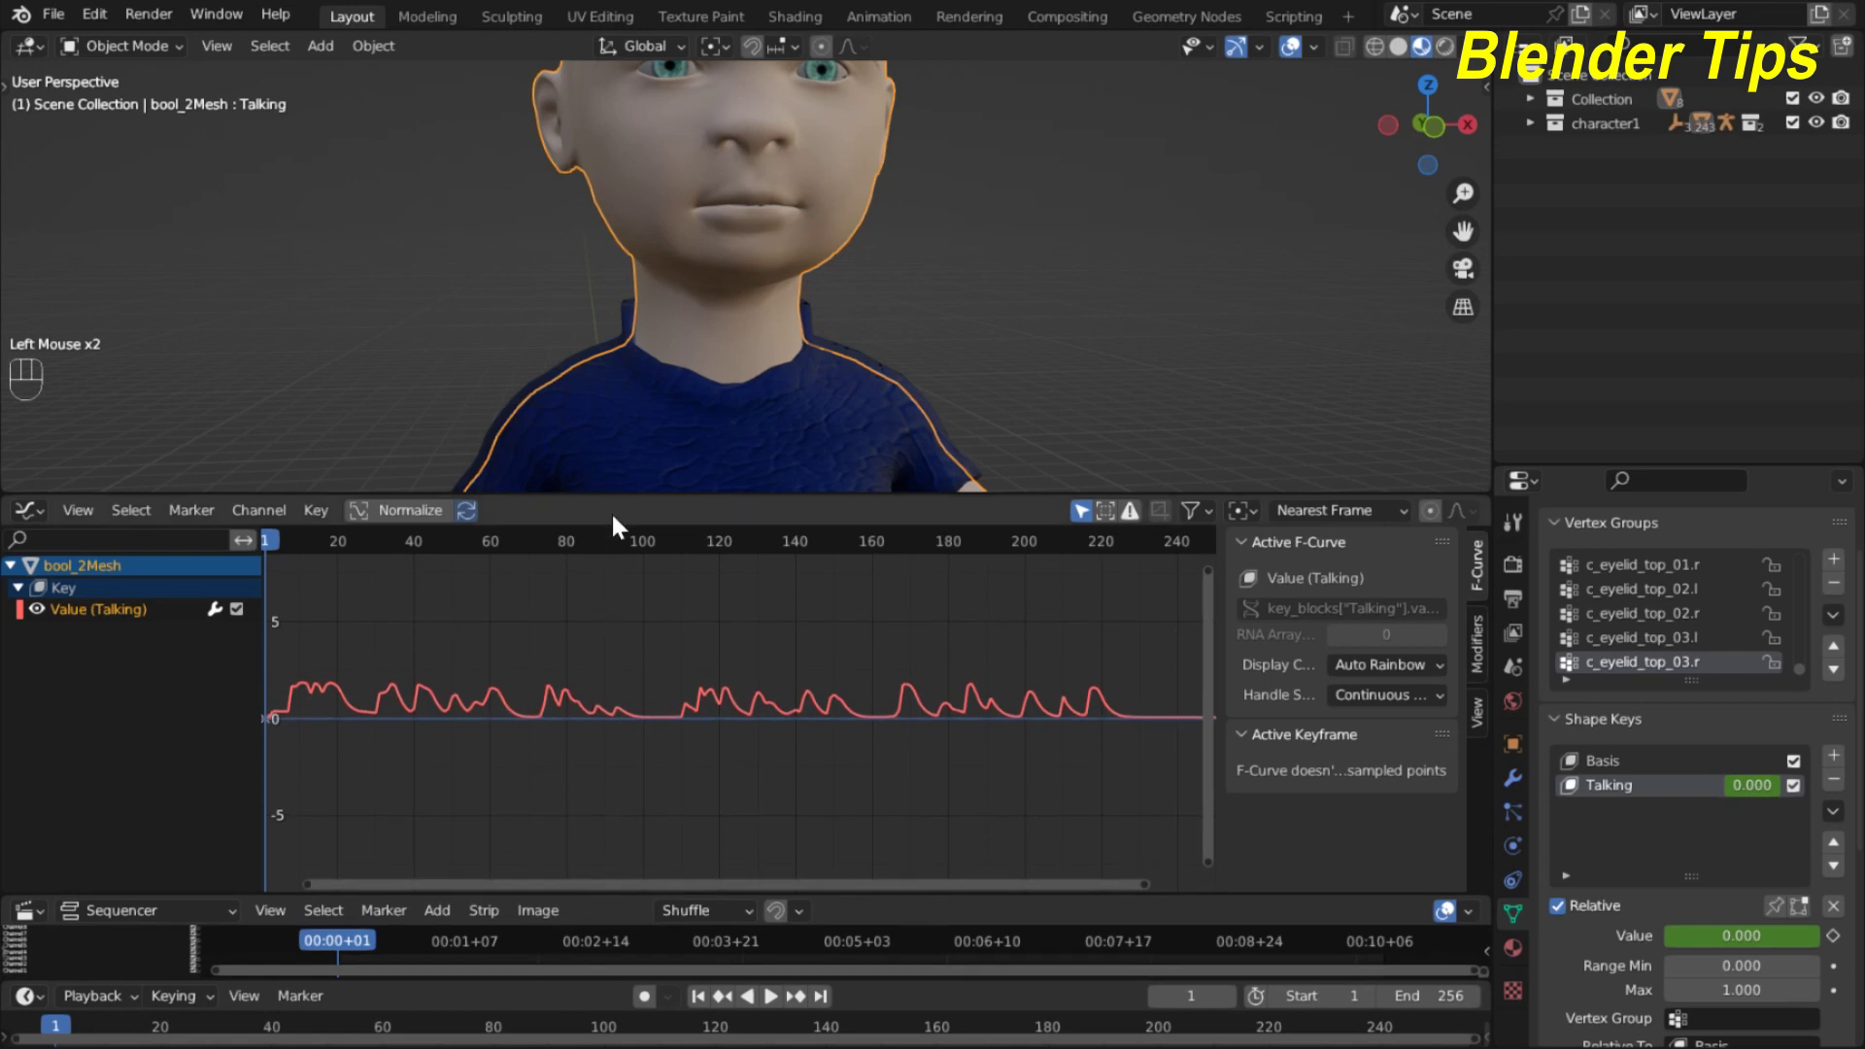
{"action": "left_click_drag", "start_coordinate": [614, 495], "coordinate": [614, 791]}
{"action": "middle_click_drag", "start_coordinate": [732, 423], "coordinate": [672, 512], "text": "shift"}
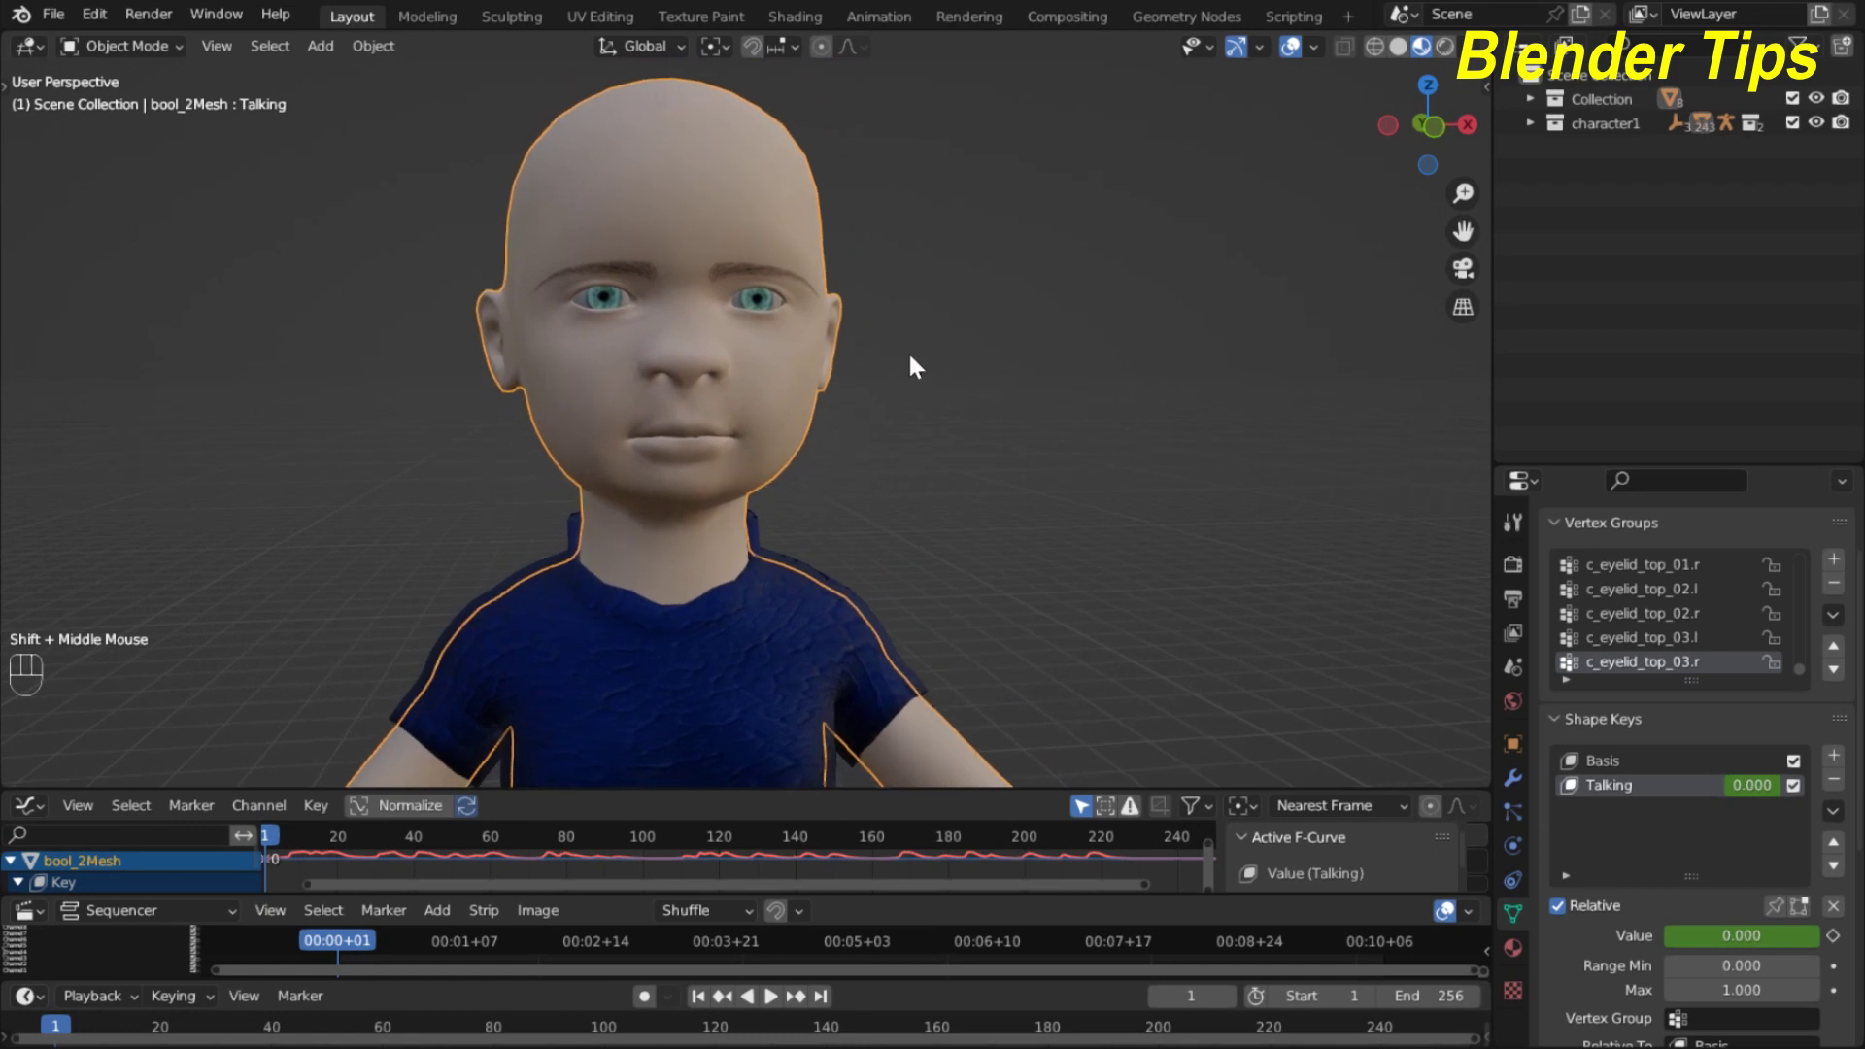
{"action": "left_click", "coordinate": [942, 342]}
{"action": "scroll", "coordinate": [943, 342], "scroll_direction": "up", "scroll_amount": 1}
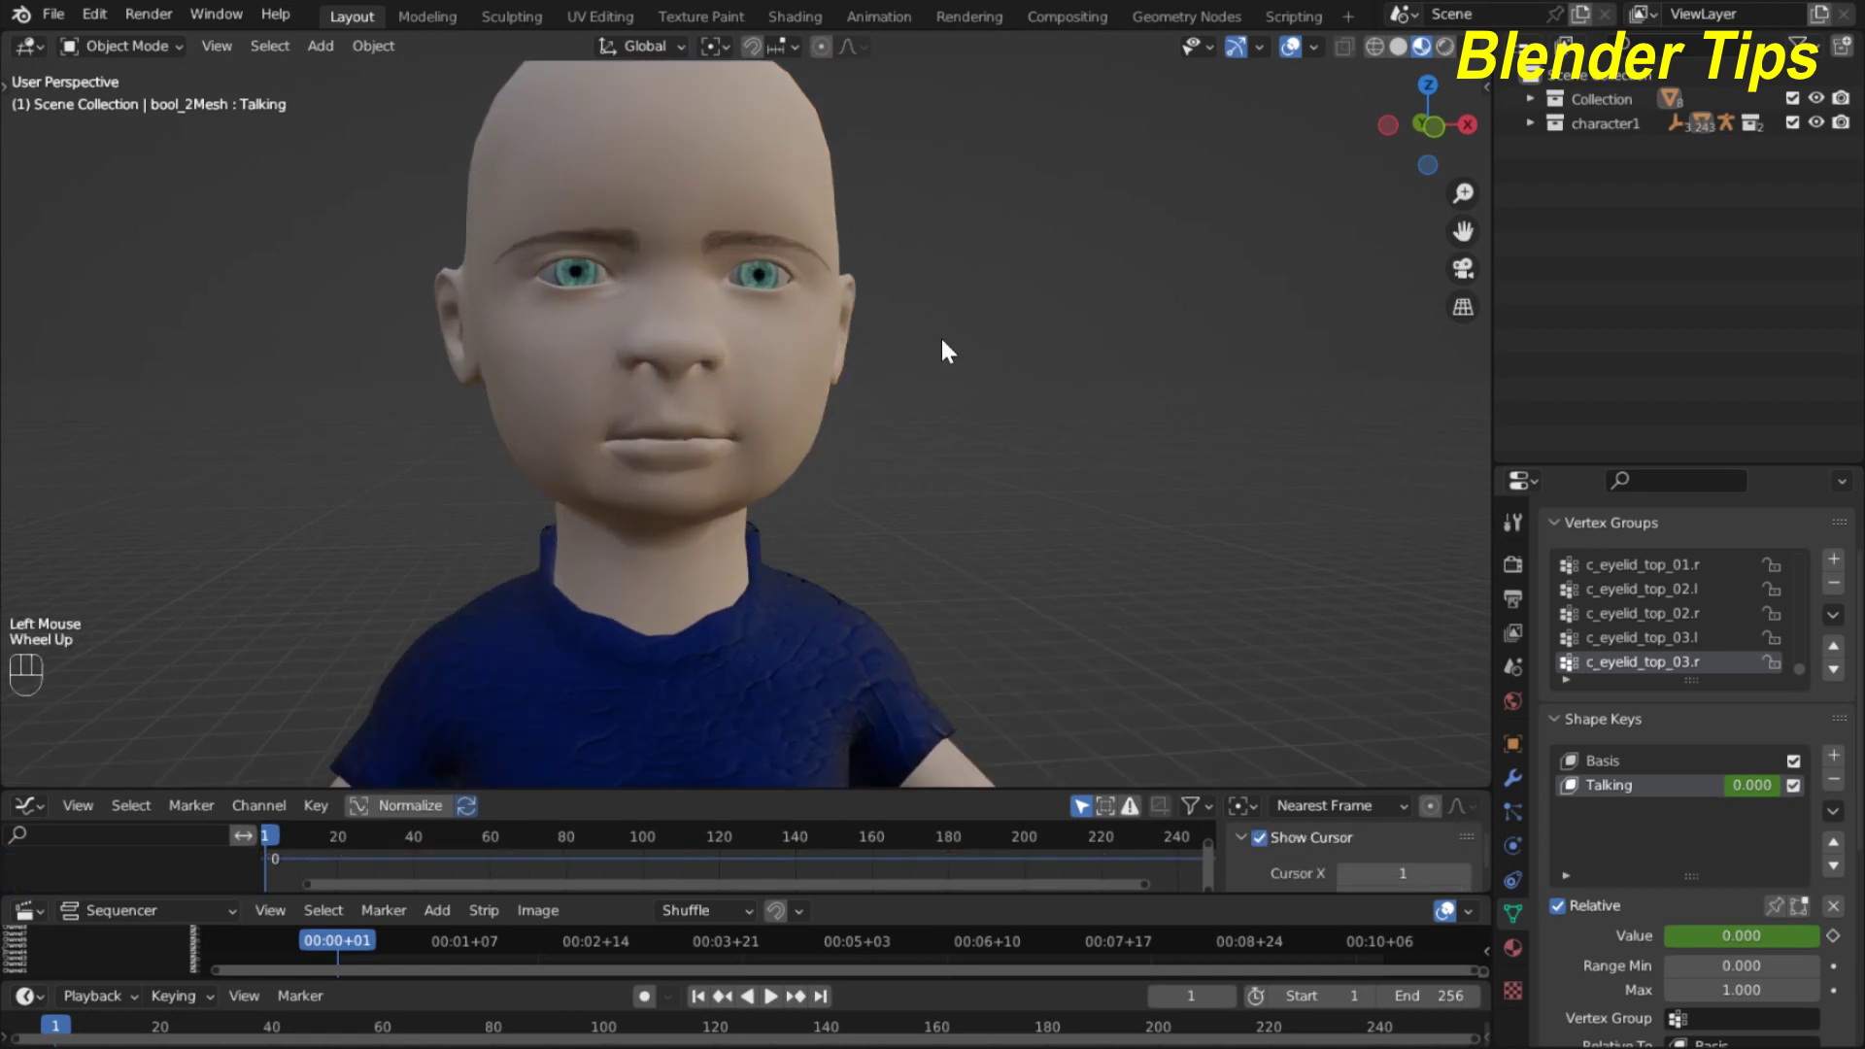
Play and stop the animation, then orbit to view the sound-driven mouth from the side.
{"action": "key", "text": "space"}
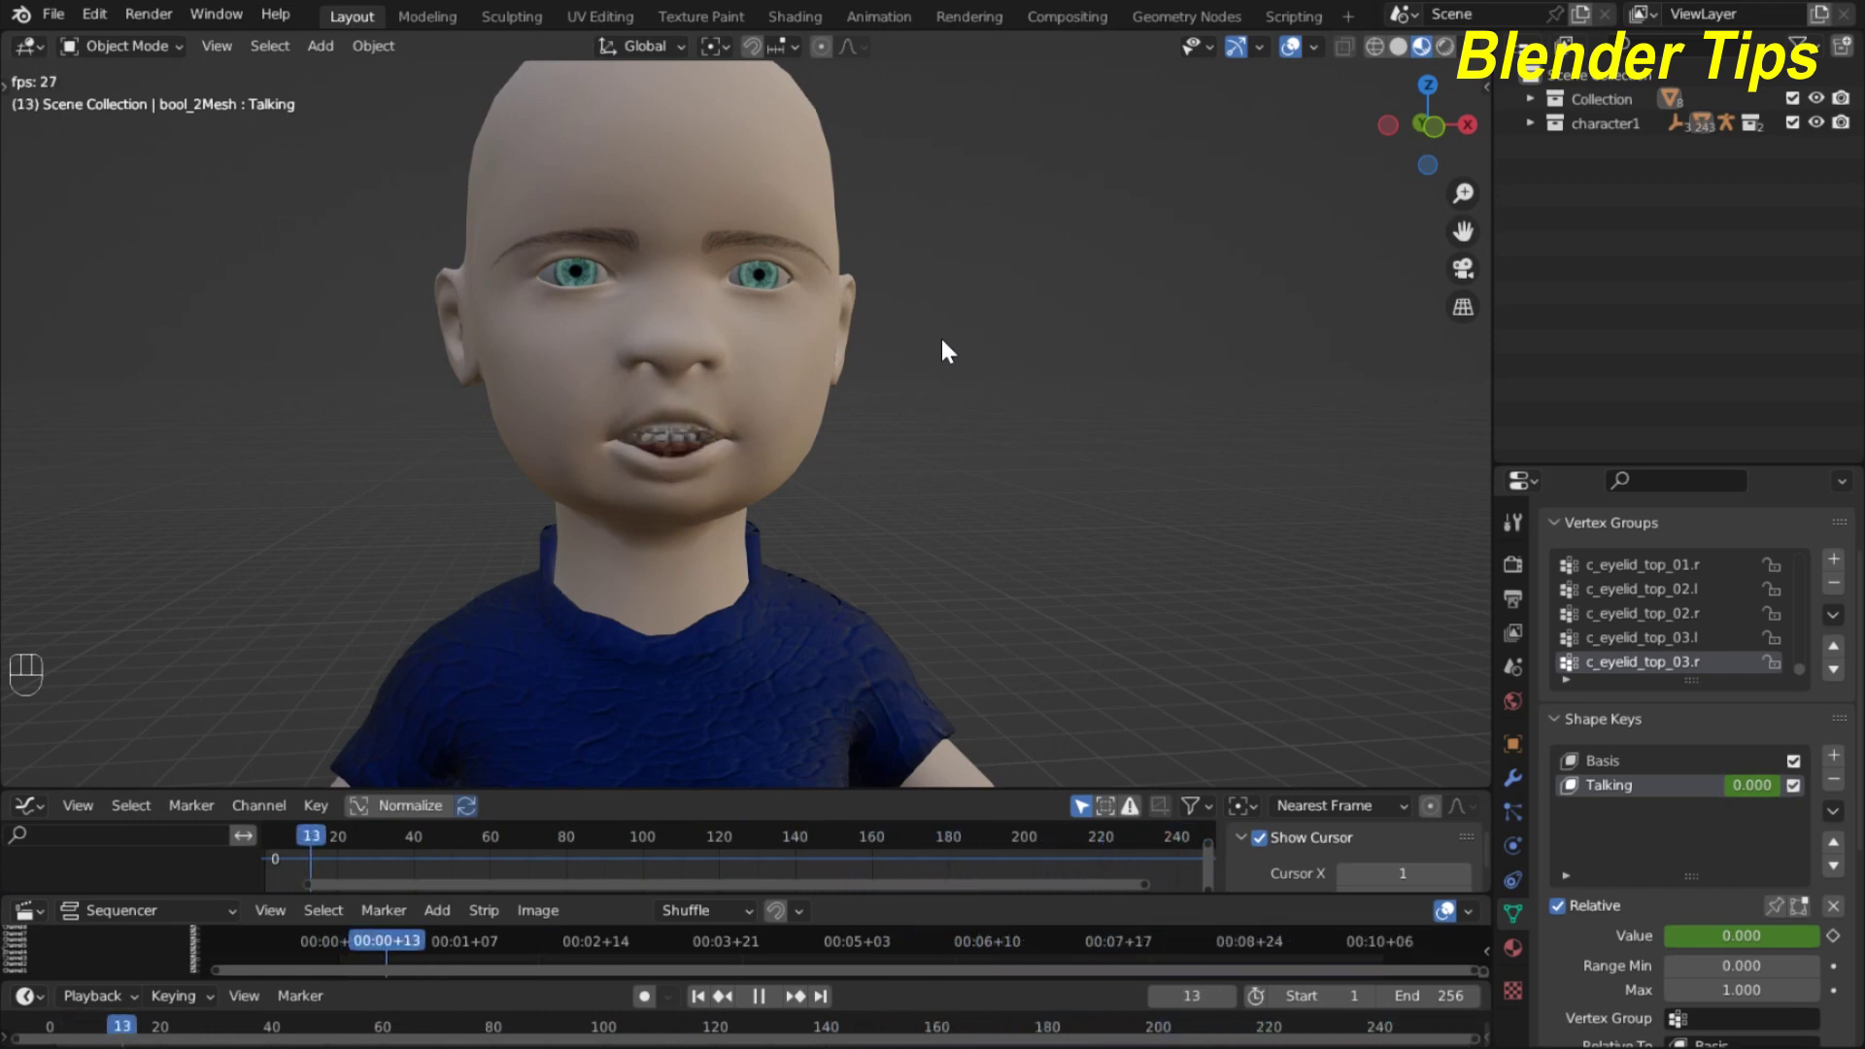
{"action": "key", "text": "space"}
{"action": "scroll", "coordinate": [611, 455], "scroll_direction": "down", "scroll_amount": 2}
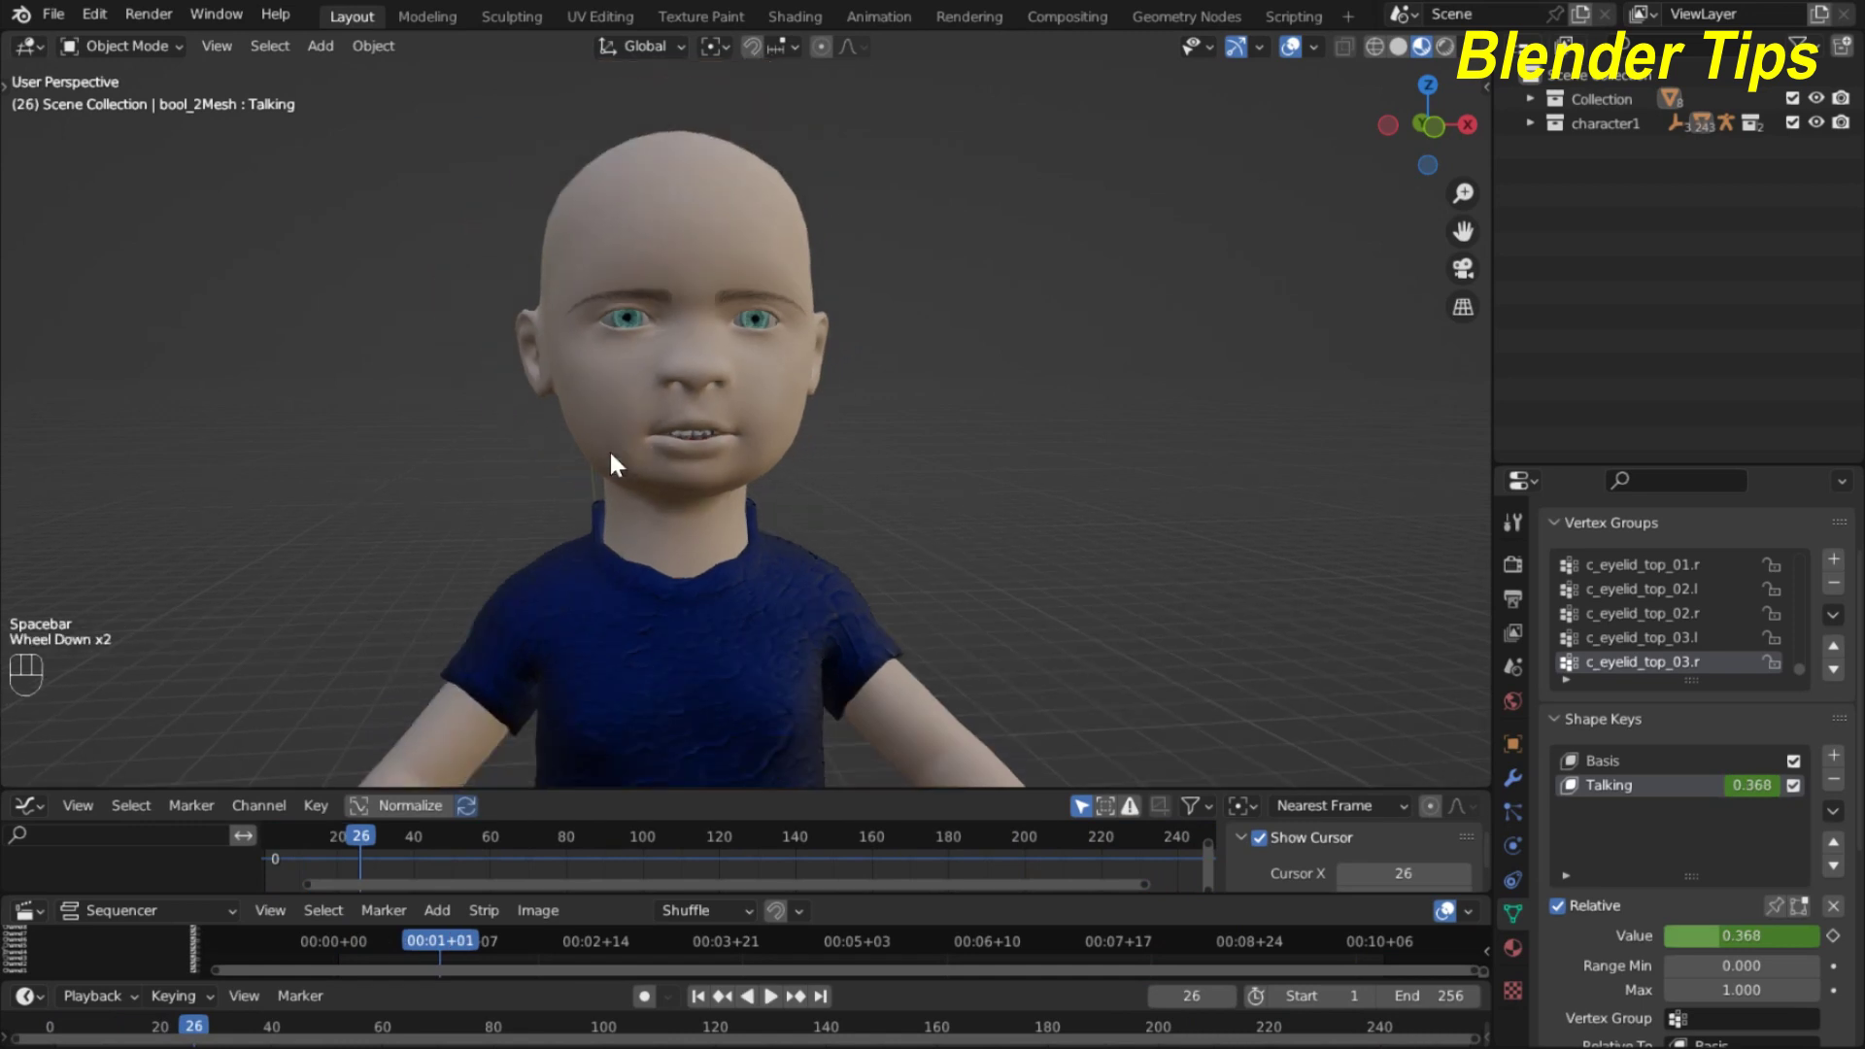
{"action": "middle_click_drag", "start_coordinate": [611, 455], "coordinate": [851, 449]}
{"action": "scroll", "coordinate": [684, 450], "scroll_direction": "up", "scroll_amount": 1}
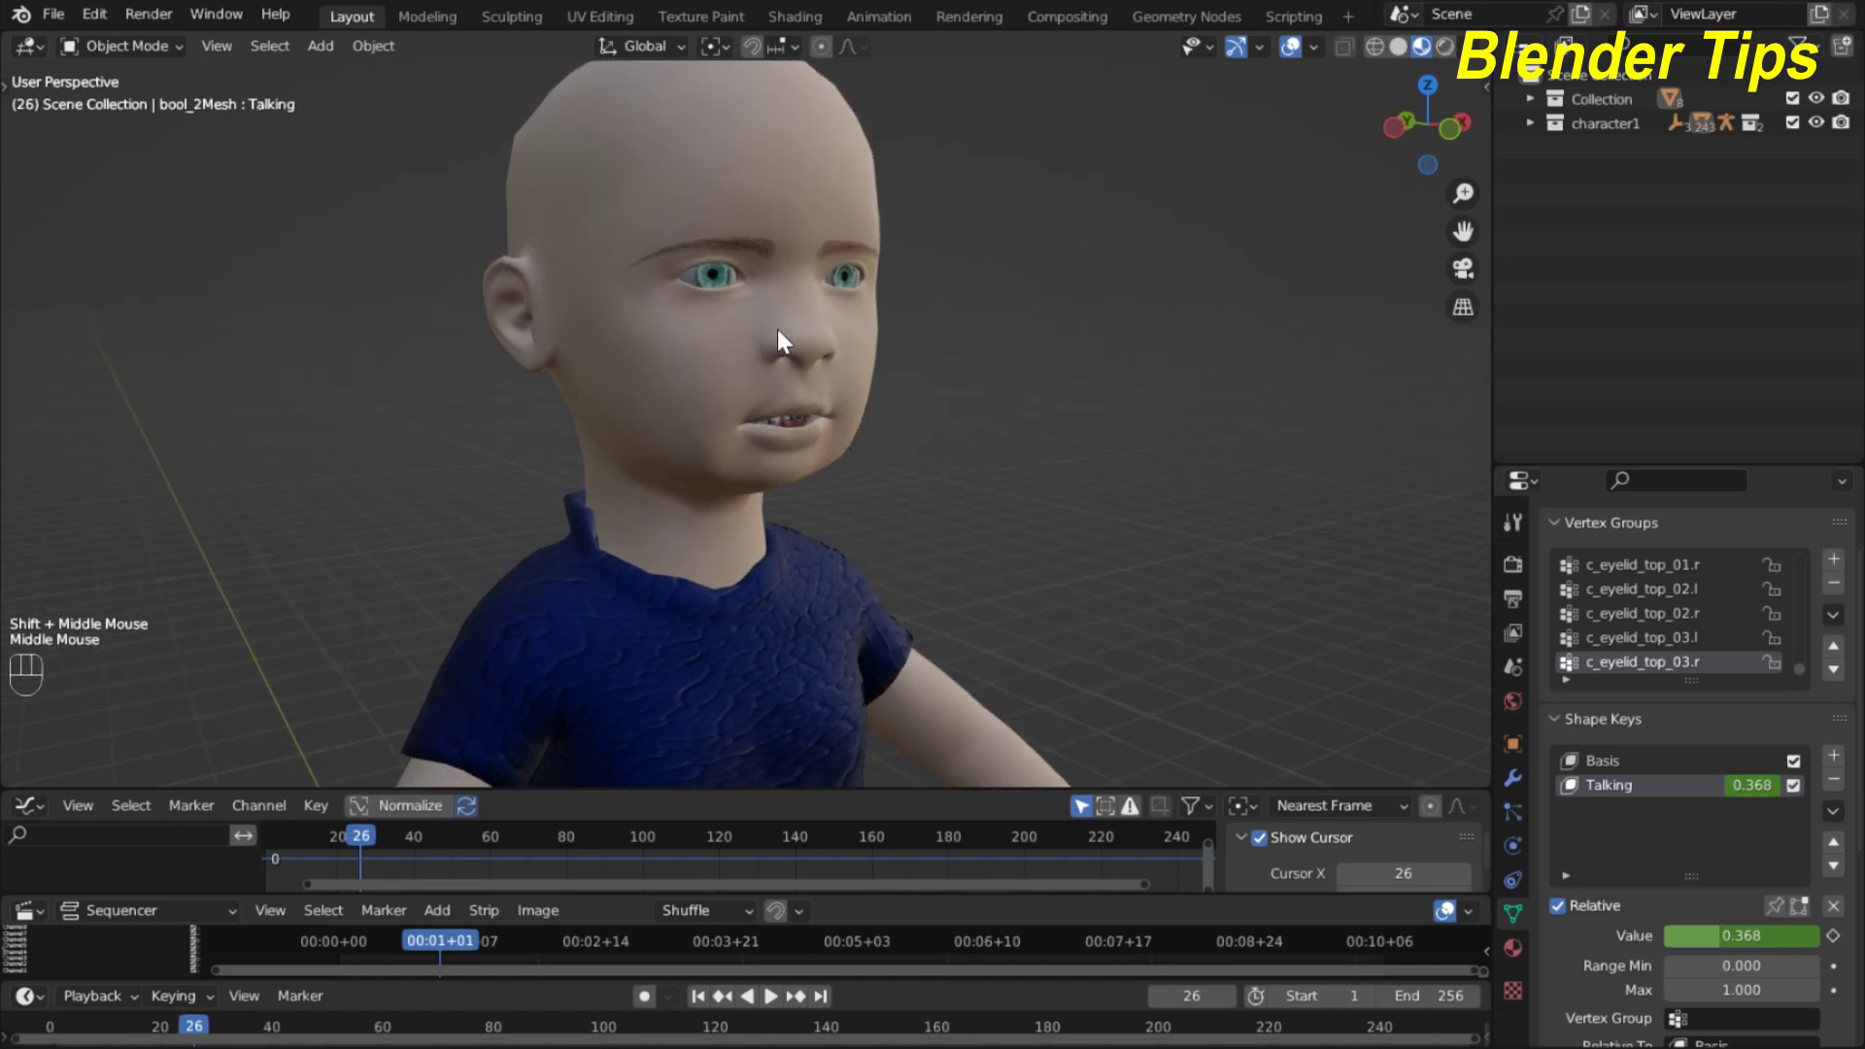
{"action": "scroll", "coordinate": [756, 410], "scroll_direction": "up", "scroll_amount": 3}
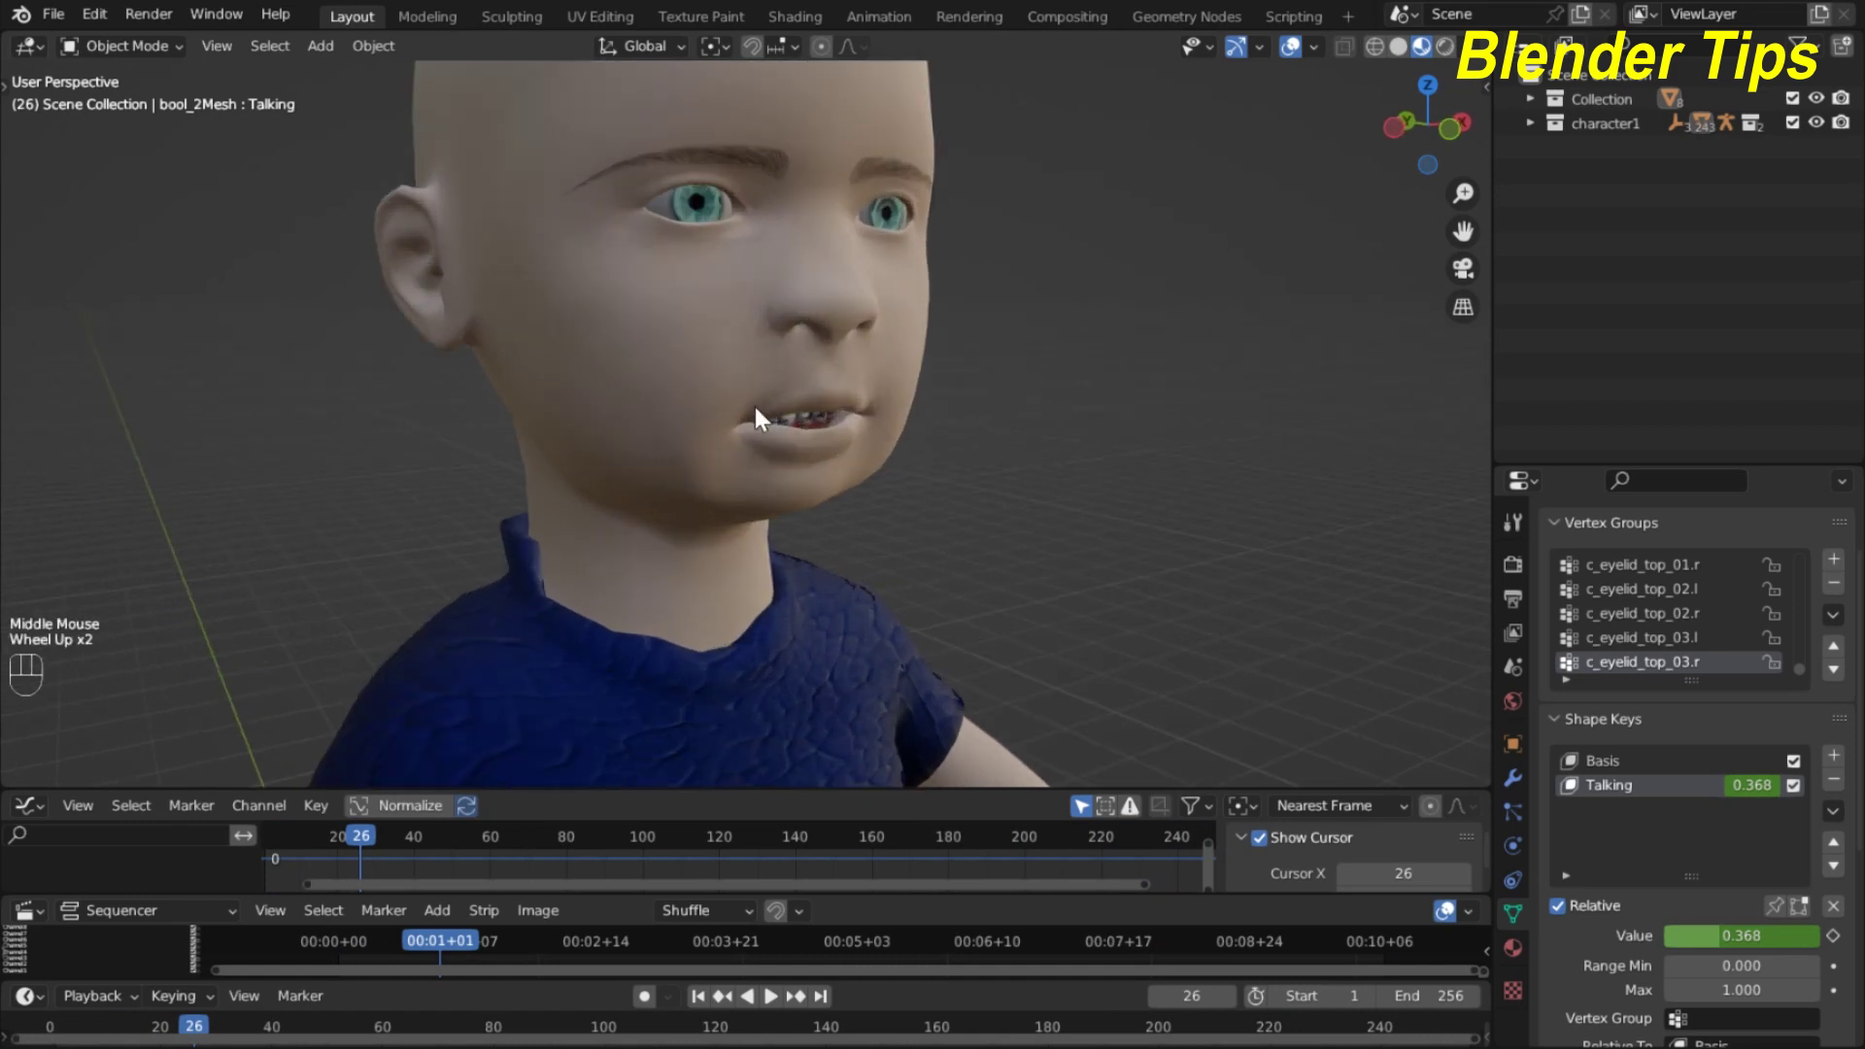
{"action": "scroll", "coordinate": [756, 410], "scroll_direction": "down", "scroll_amount": 2}
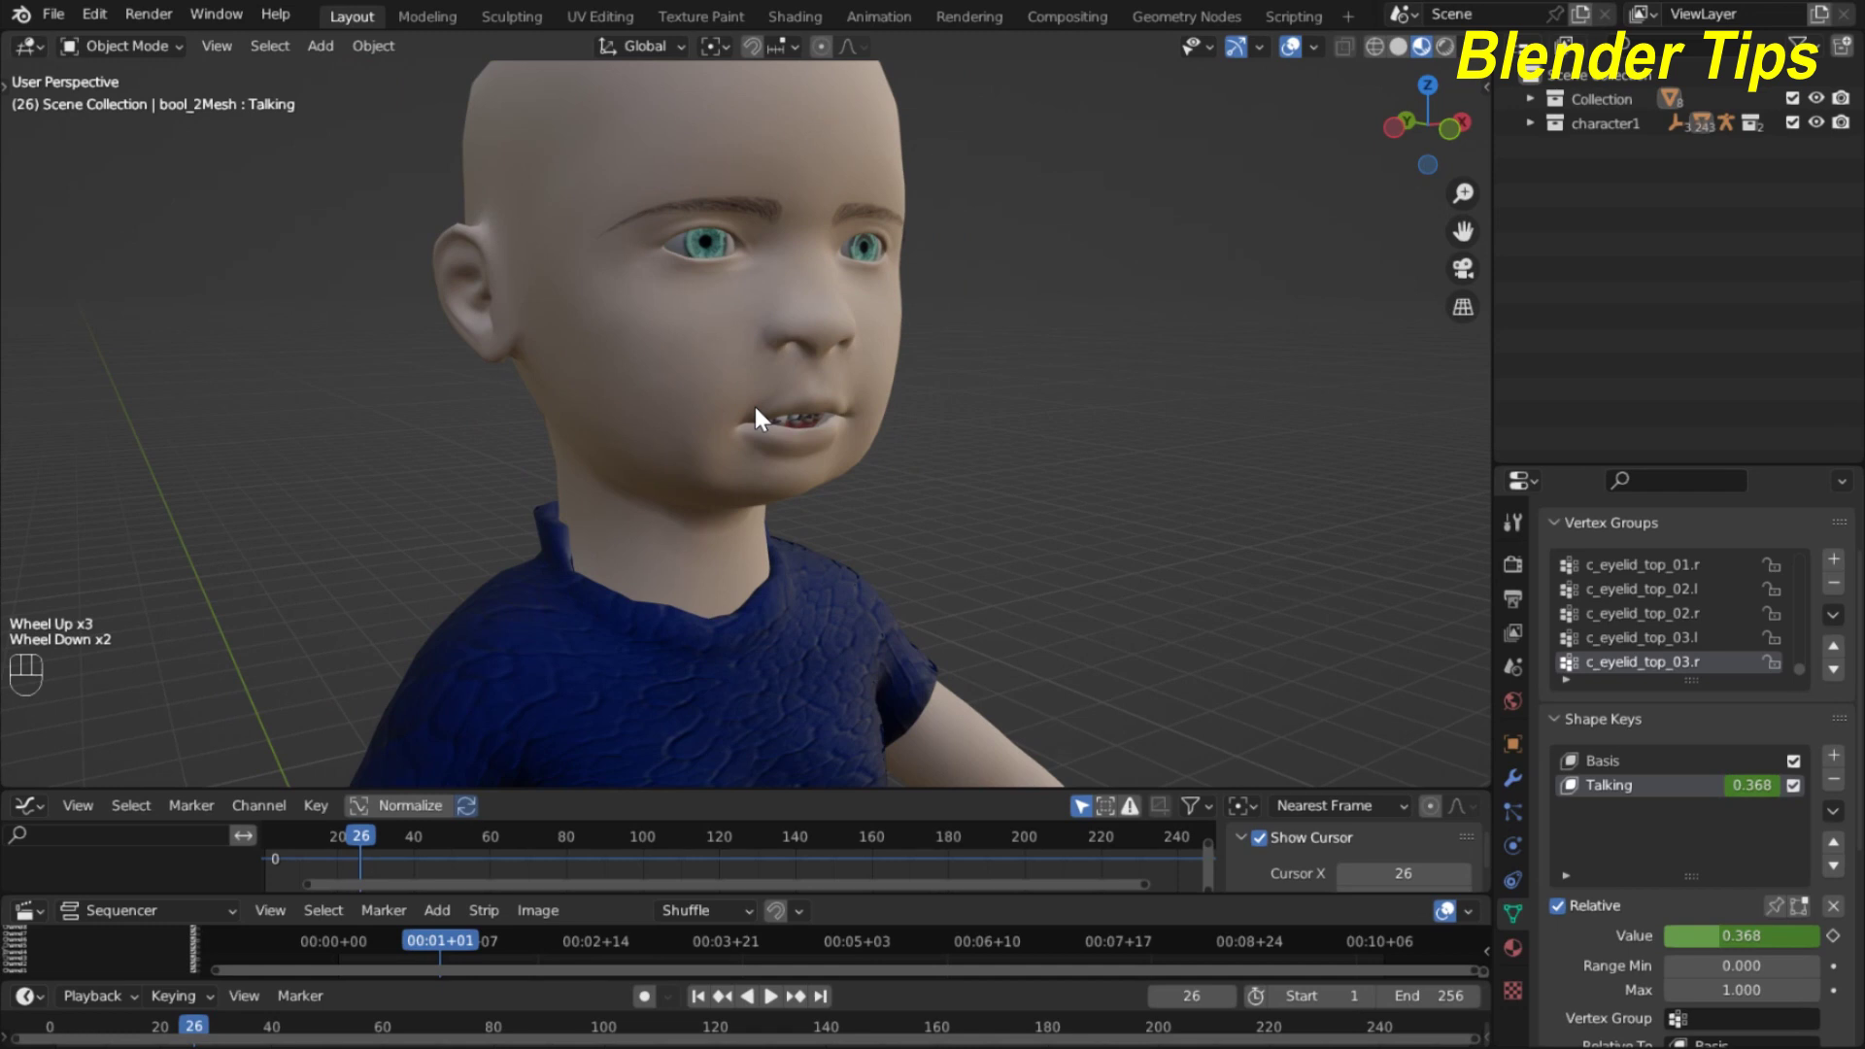